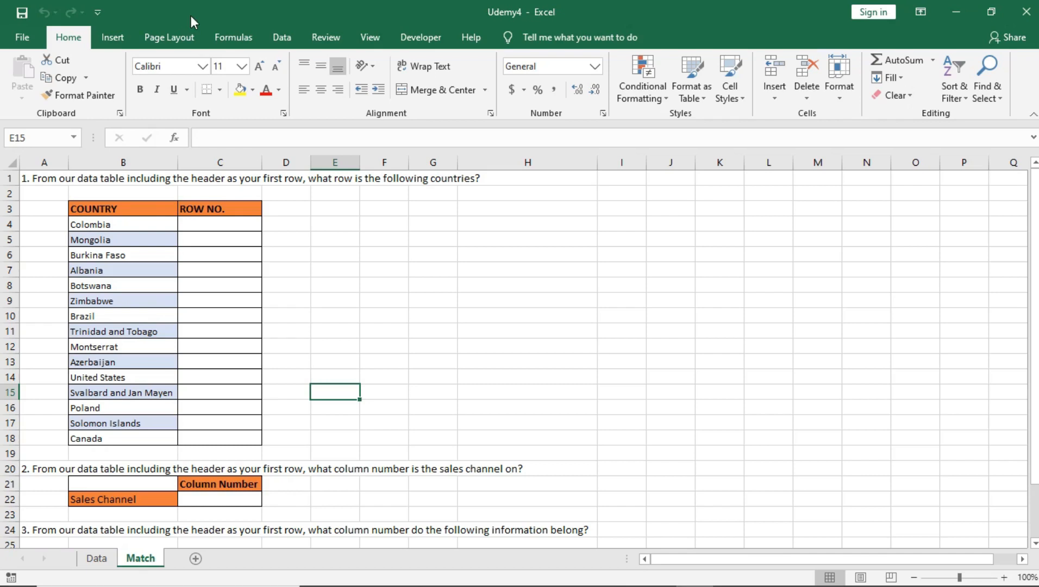
# Browse the Formulas ribbon's Lookup & Reference functions to review MATCH, with C4 selected
pyautogui.click(223, 38)
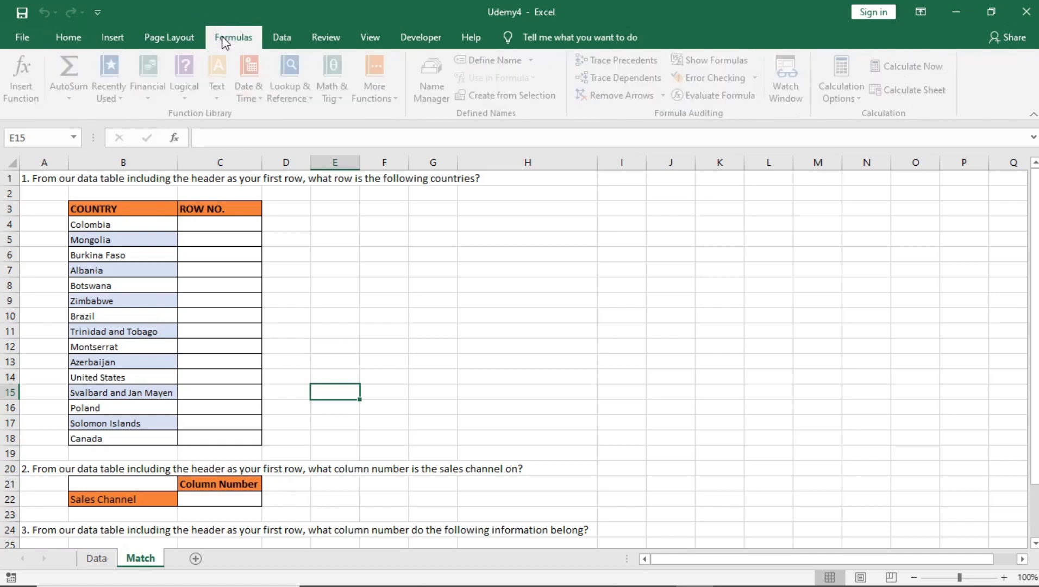
pyautogui.click(298, 83)
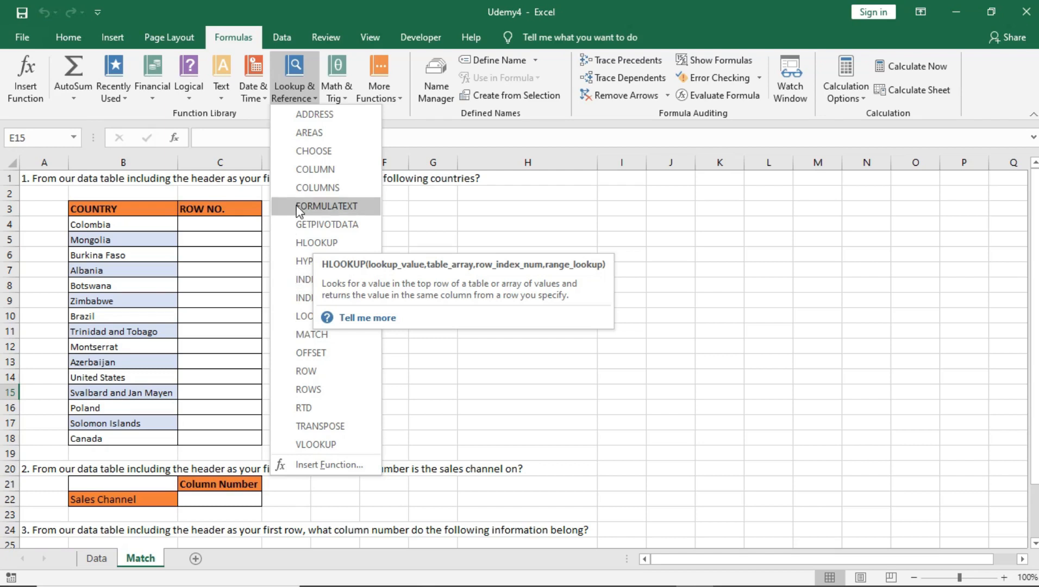
pyautogui.click(458, 219)
pyautogui.click(230, 267)
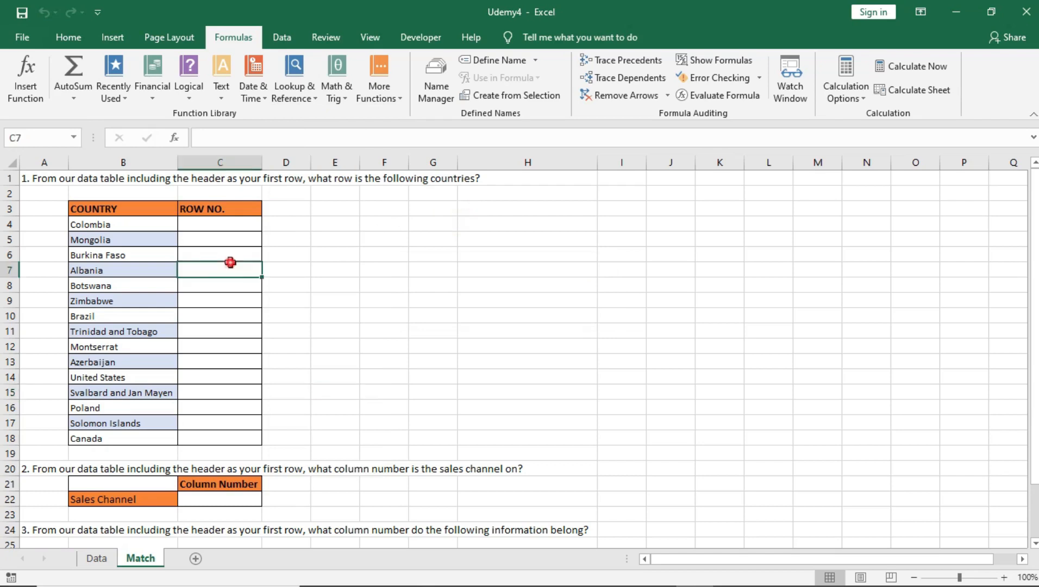
pyautogui.click(222, 224)
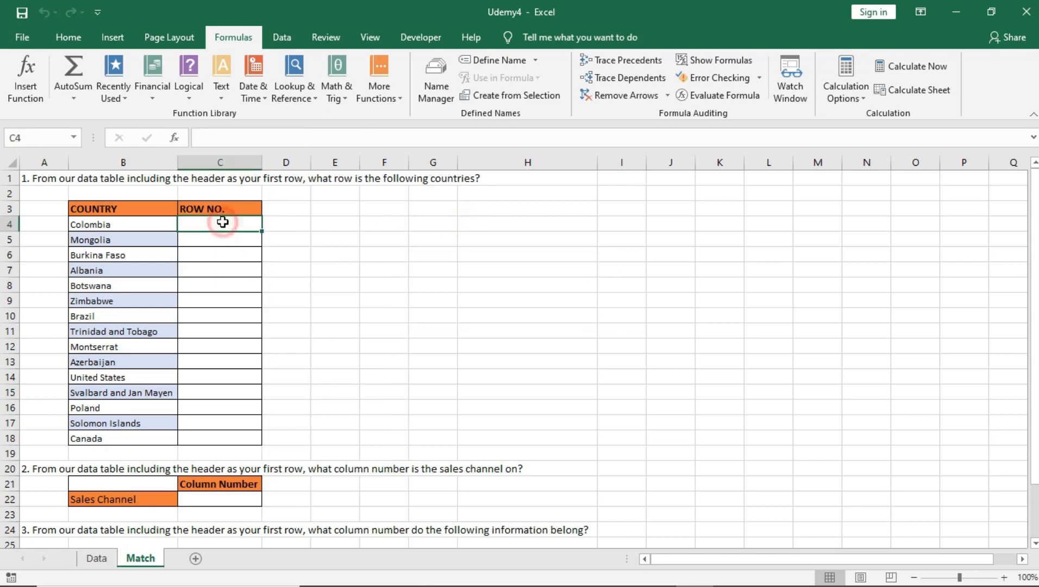
pyautogui.click(314, 84)
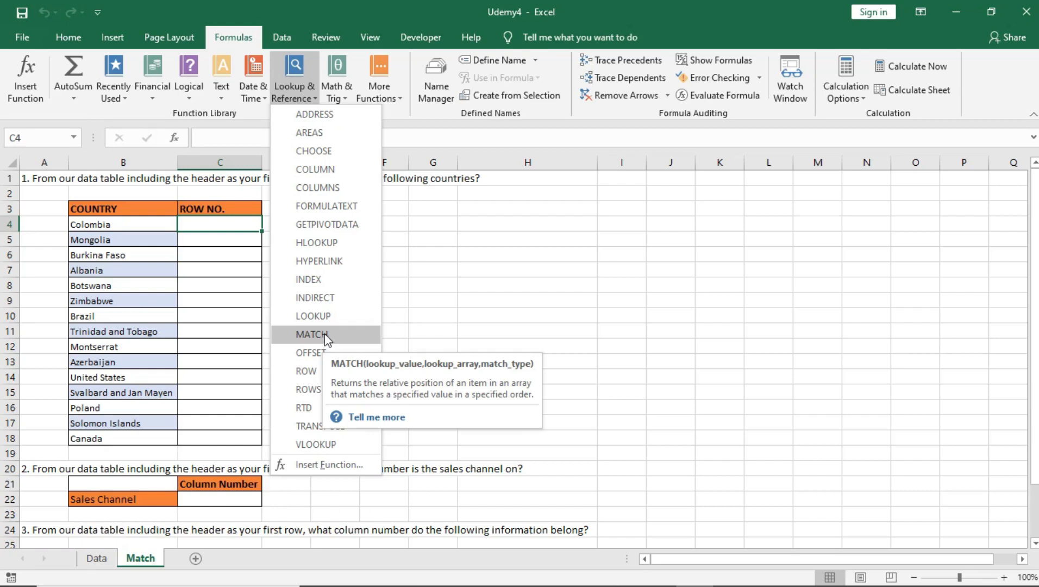
pyautogui.click(219, 225)
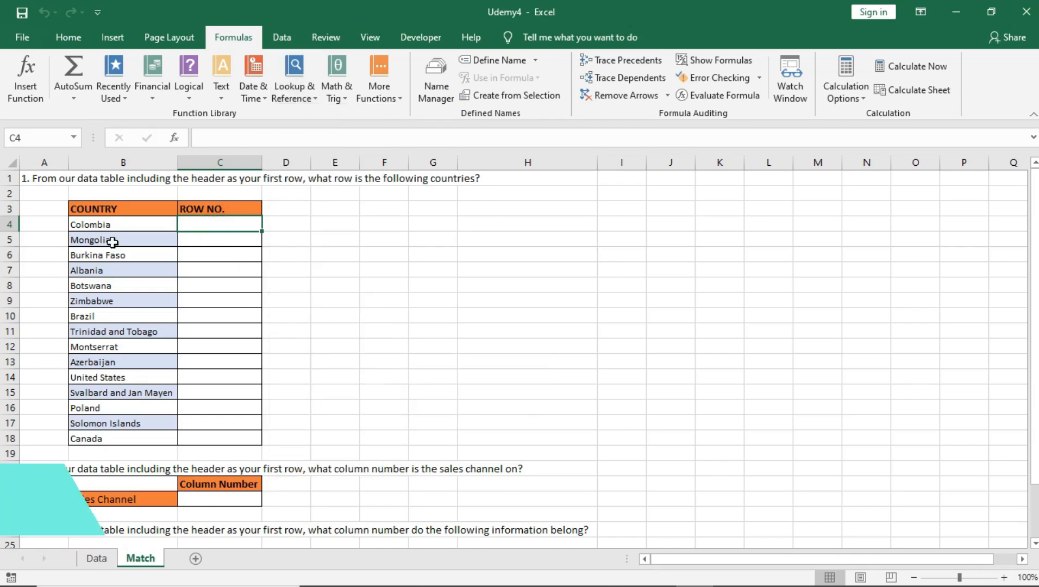
pyautogui.click(114, 224)
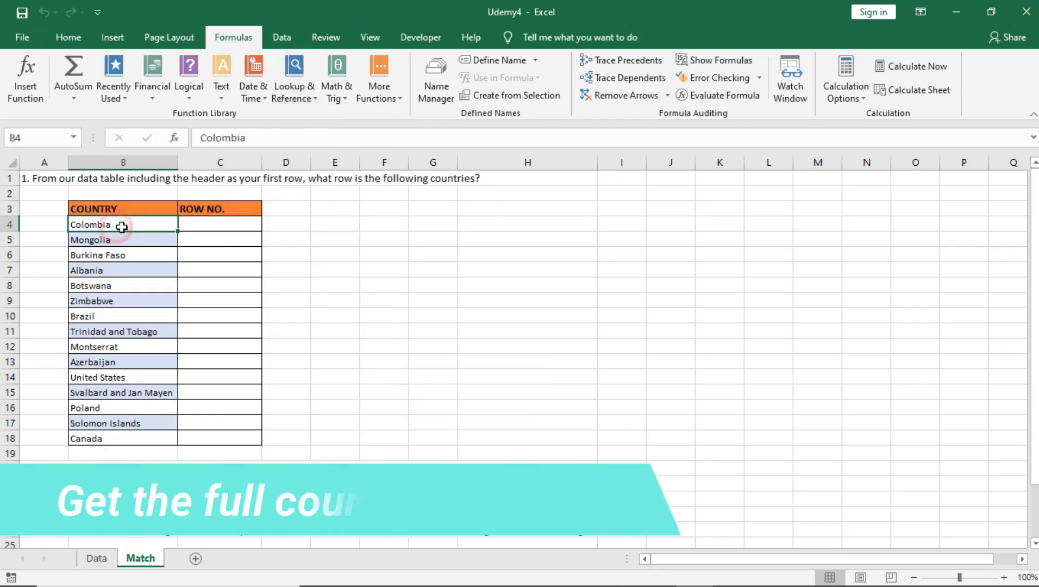
pyautogui.click(214, 225)
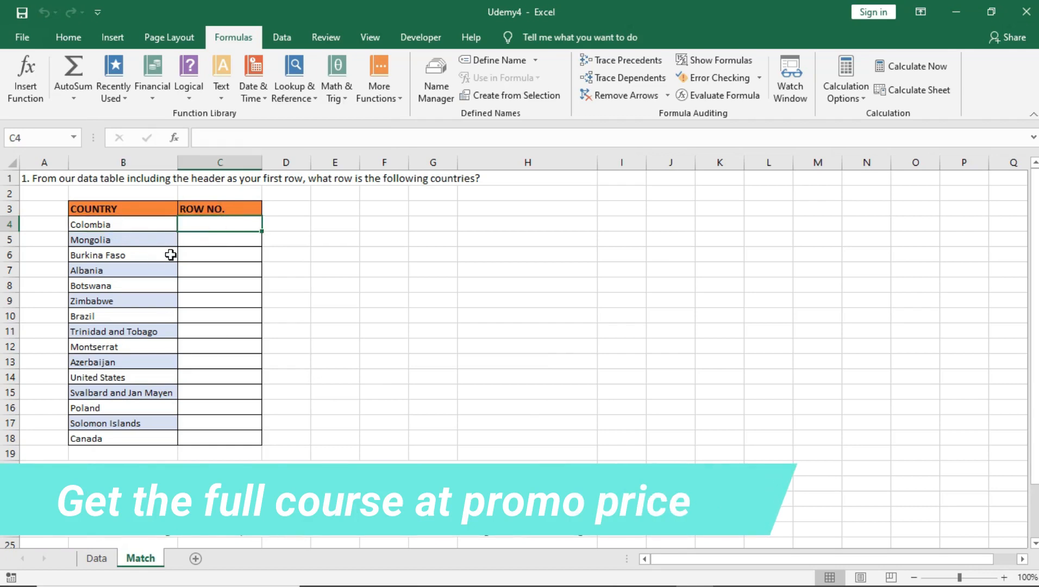
pyautogui.click(97, 559)
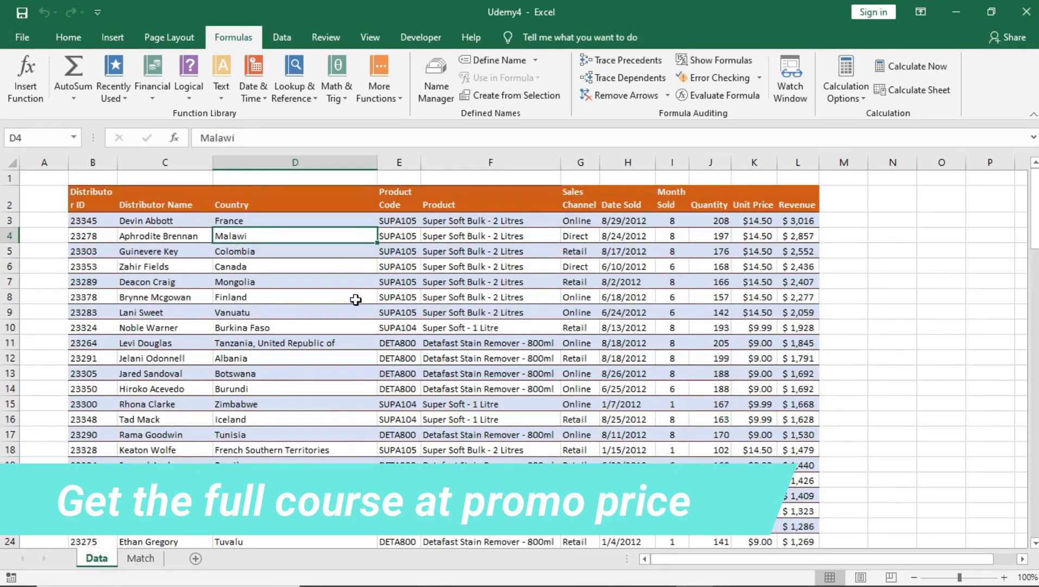
pyautogui.moveTo(93, 191); pyautogui.dragTo(422, 321)
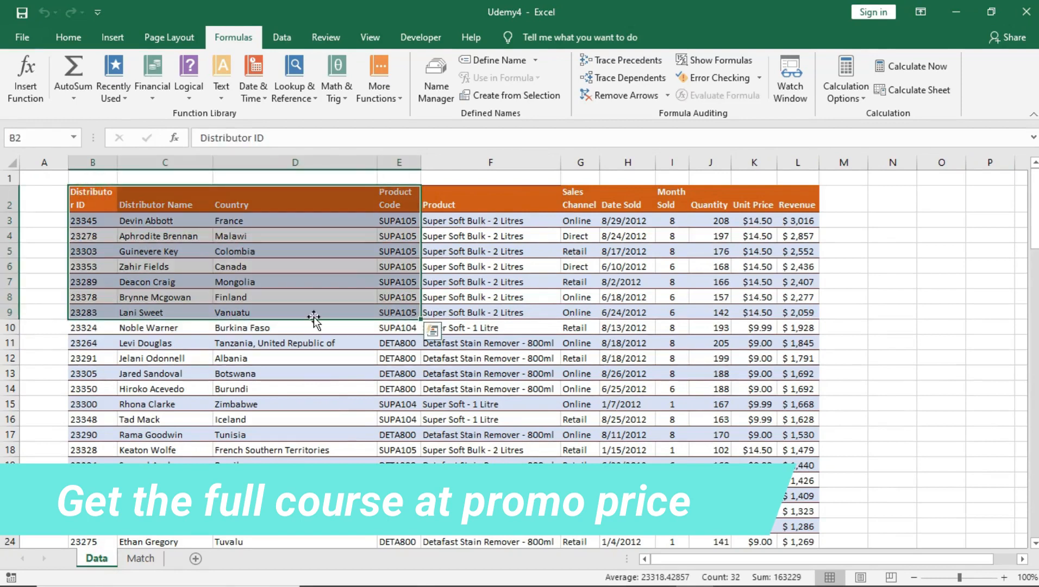
pyautogui.click(240, 251)
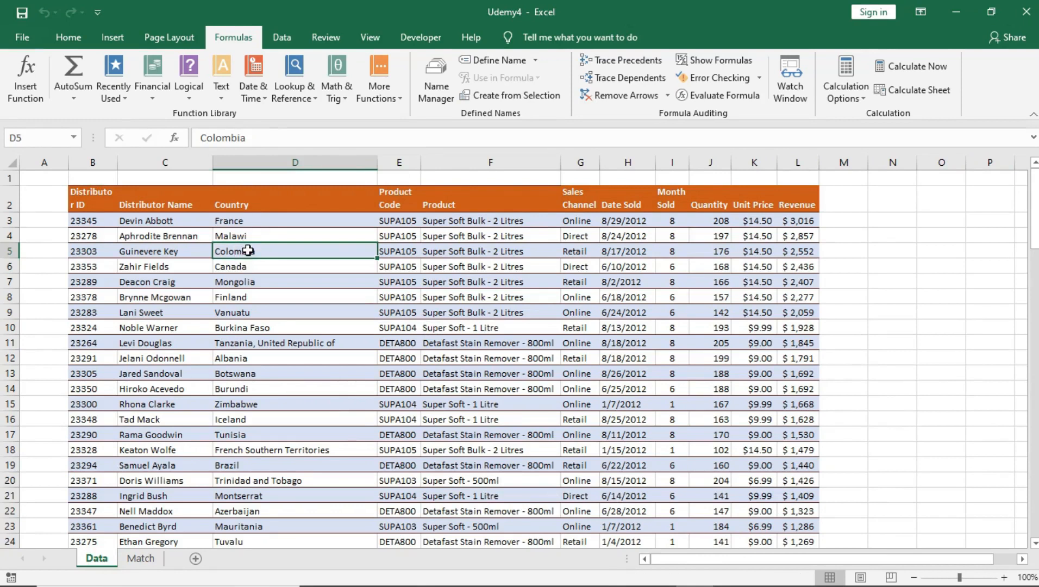
pyautogui.click(241, 269)
pyautogui.click(243, 282)
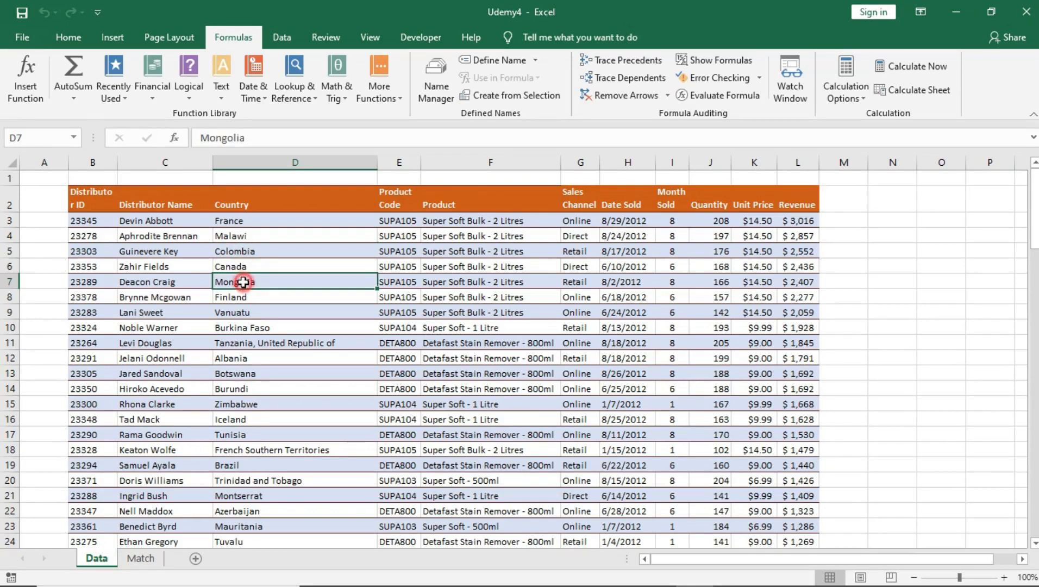
pyautogui.moveTo(240, 202); pyautogui.dragTo(250, 301)
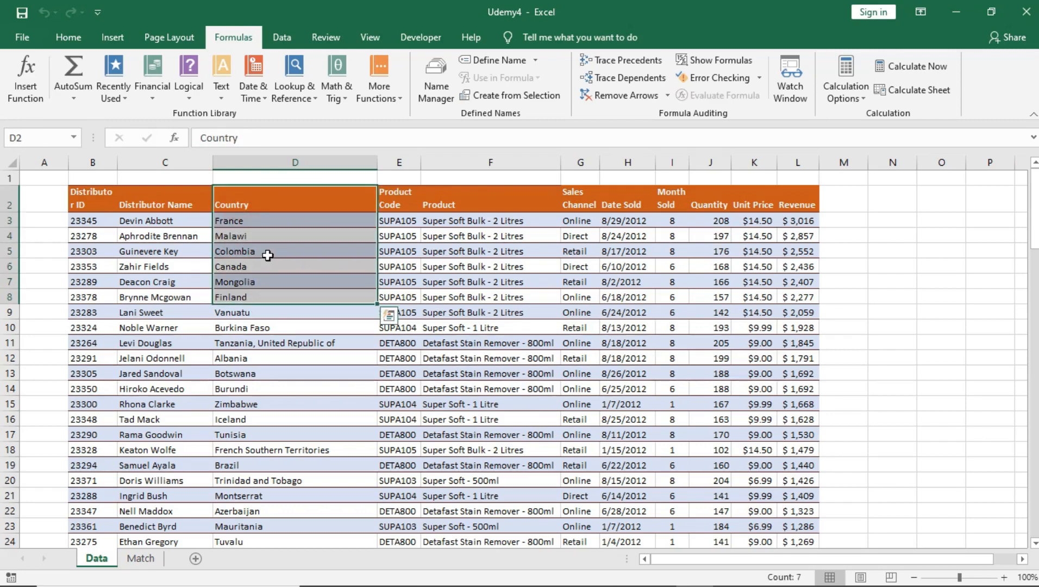
pyautogui.click(229, 237)
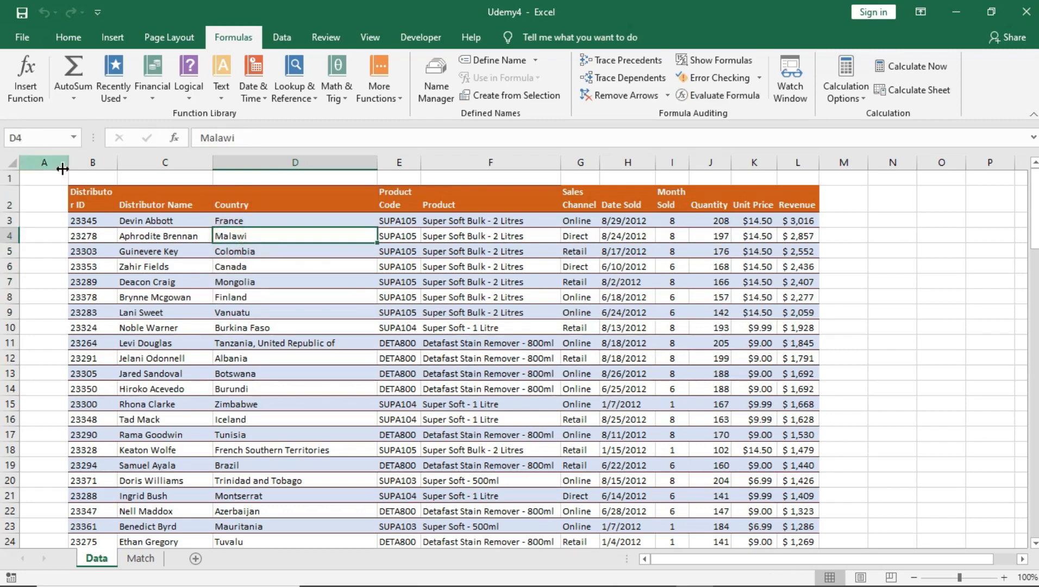
pyautogui.click(76, 187)
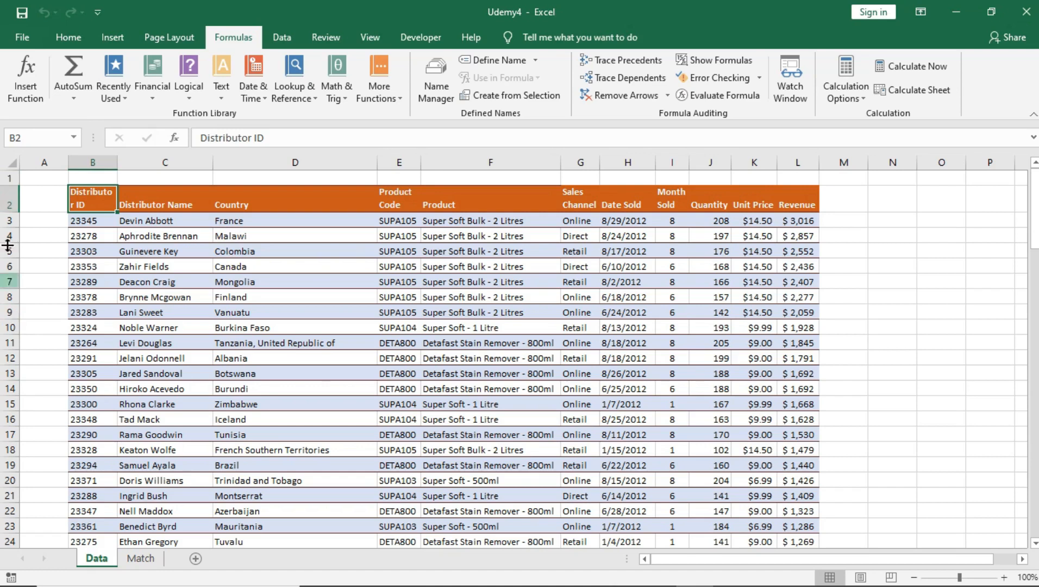
pyautogui.click(216, 295)
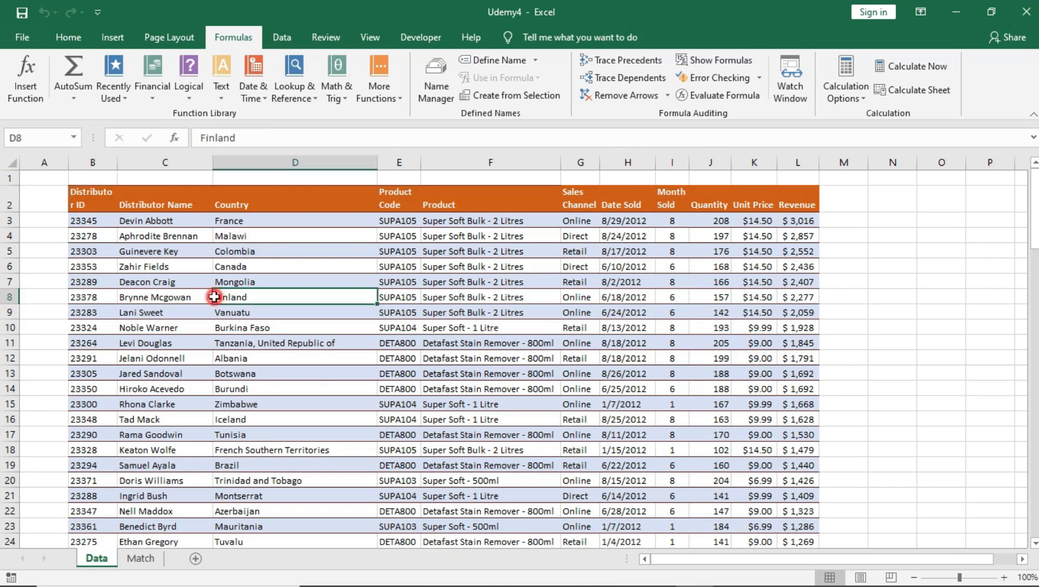
pyautogui.moveTo(83, 186); pyautogui.dragTo(402, 226)
pyautogui.moveTo(30, 174); pyautogui.dragTo(214, 198)
pyautogui.click(118, 195)
pyautogui.moveTo(94, 344); pyautogui.dragTo(263, 416)
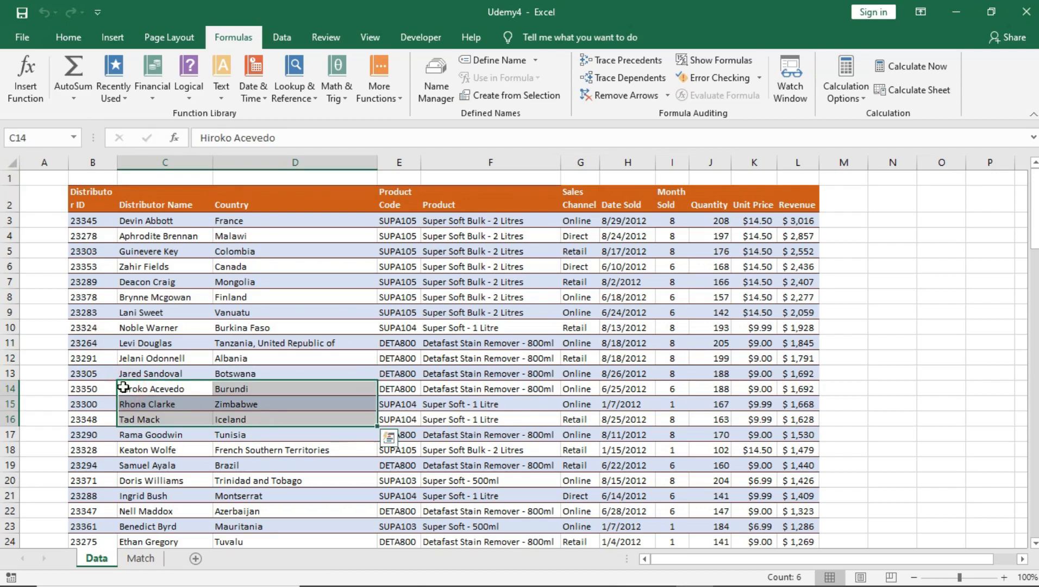
pyautogui.click(229, 284)
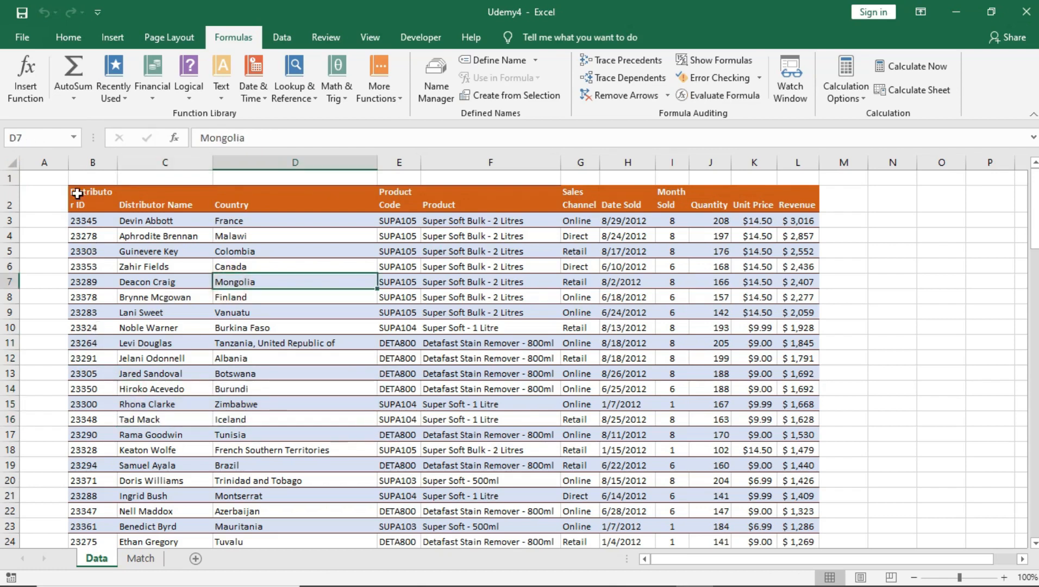
pyautogui.moveTo(44, 177); pyautogui.dragTo(765, 174)
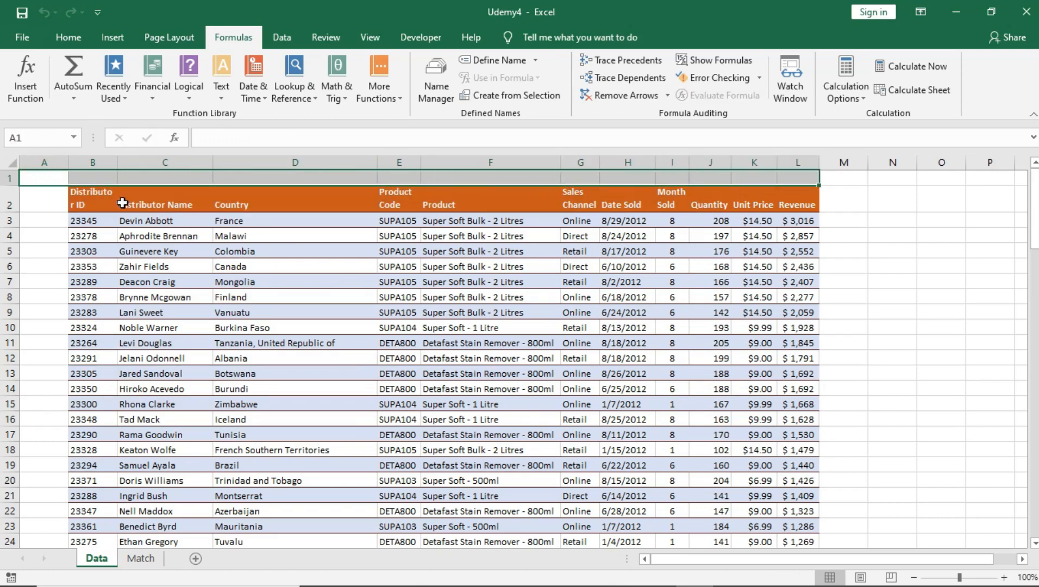
pyautogui.click(96, 194)
pyautogui.moveTo(97, 195); pyautogui.dragTo(755, 239)
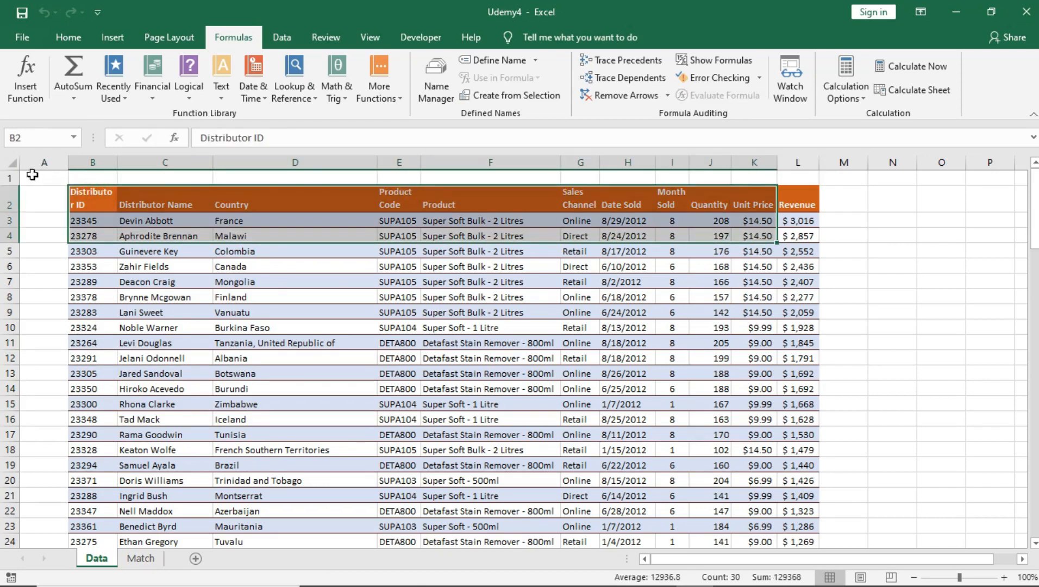
pyautogui.moveTo(49, 176); pyautogui.dragTo(843, 283)
pyautogui.moveTo(91, 315); pyautogui.dragTo(700, 340)
pyautogui.scroll(6, 700, 340)
pyautogui.click(286, 374)
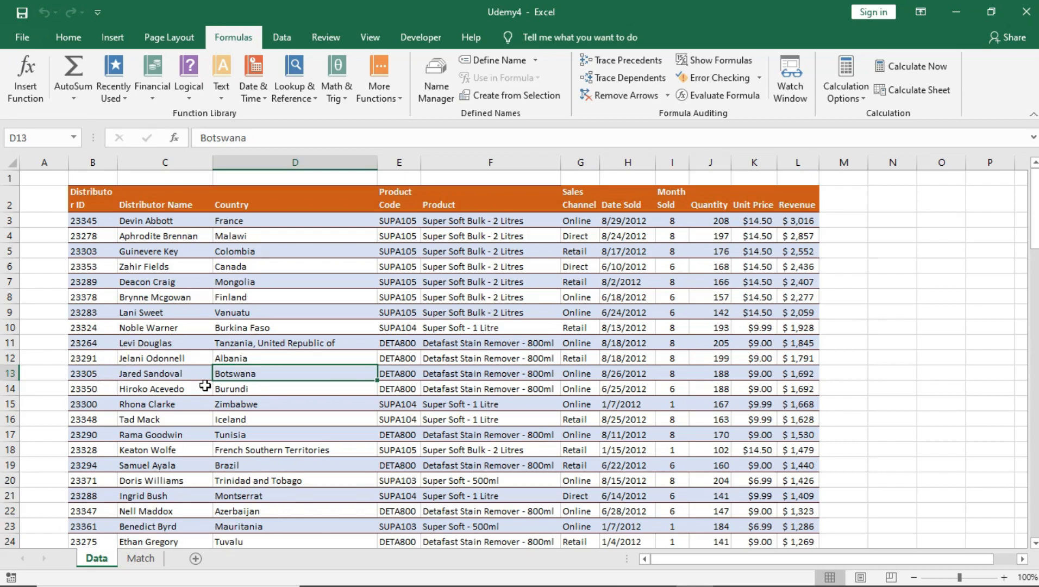
pyautogui.click(103, 376)
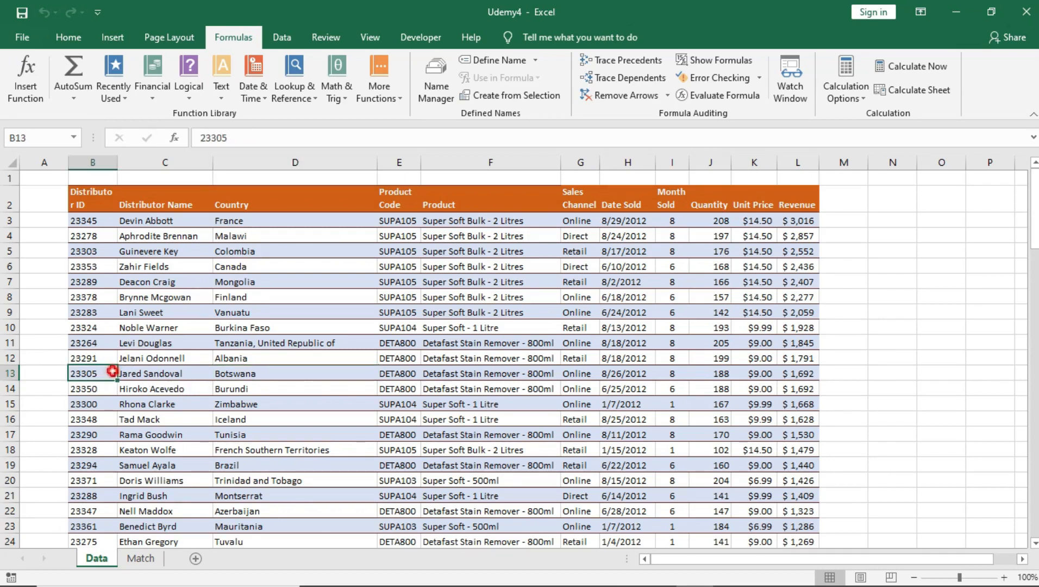
pyautogui.click(168, 375)
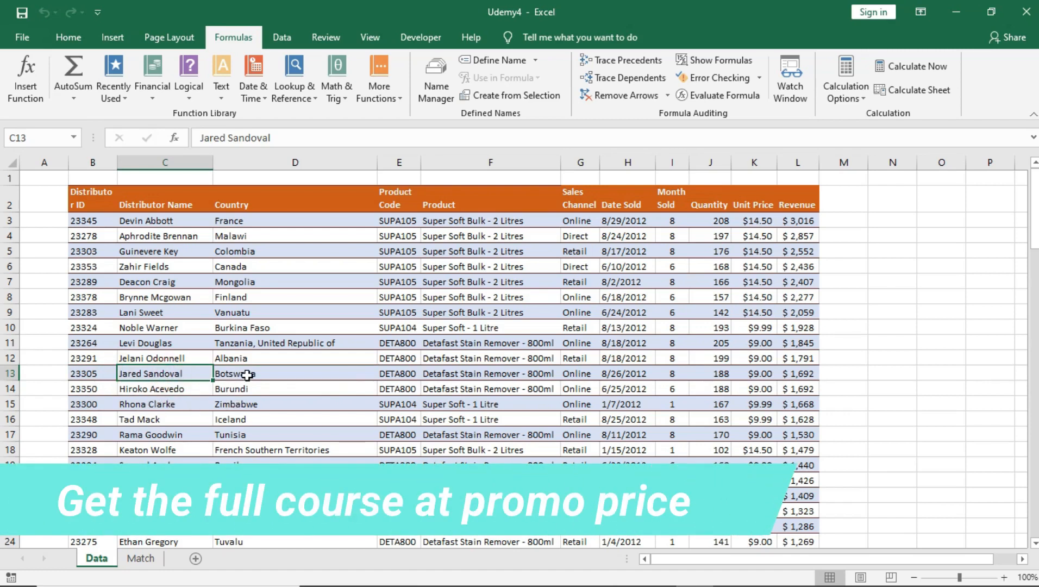
pyautogui.moveTo(81, 206); pyautogui.dragTo(579, 541)
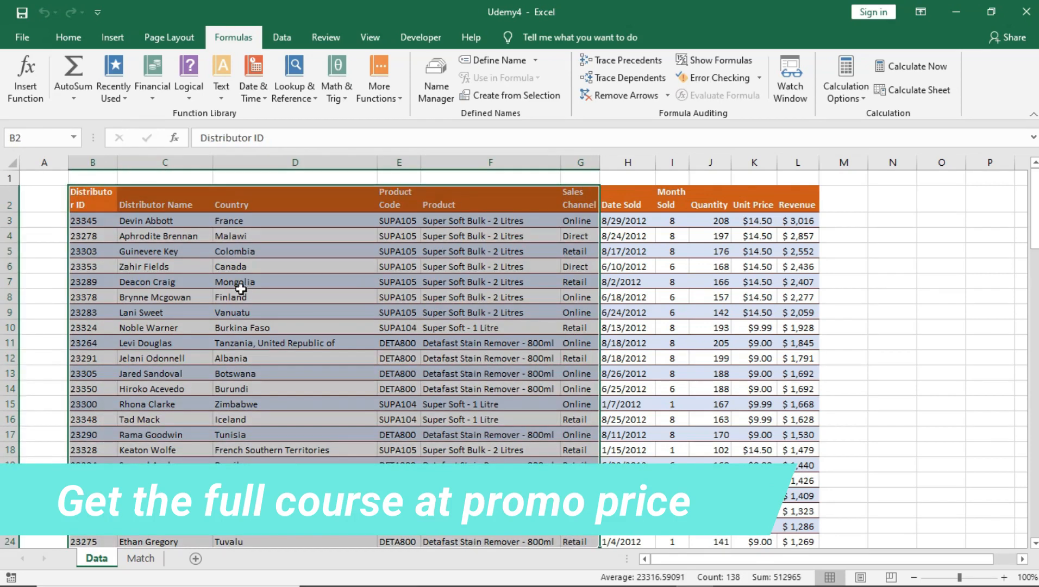
pyautogui.click(239, 294)
pyautogui.click(228, 278)
pyautogui.click(163, 281)
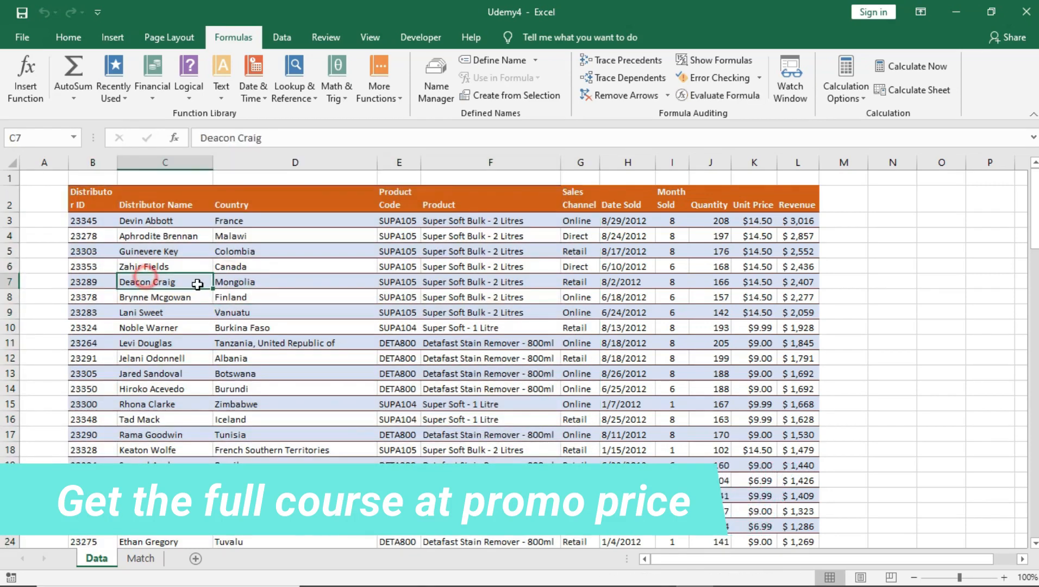
pyautogui.click(272, 281)
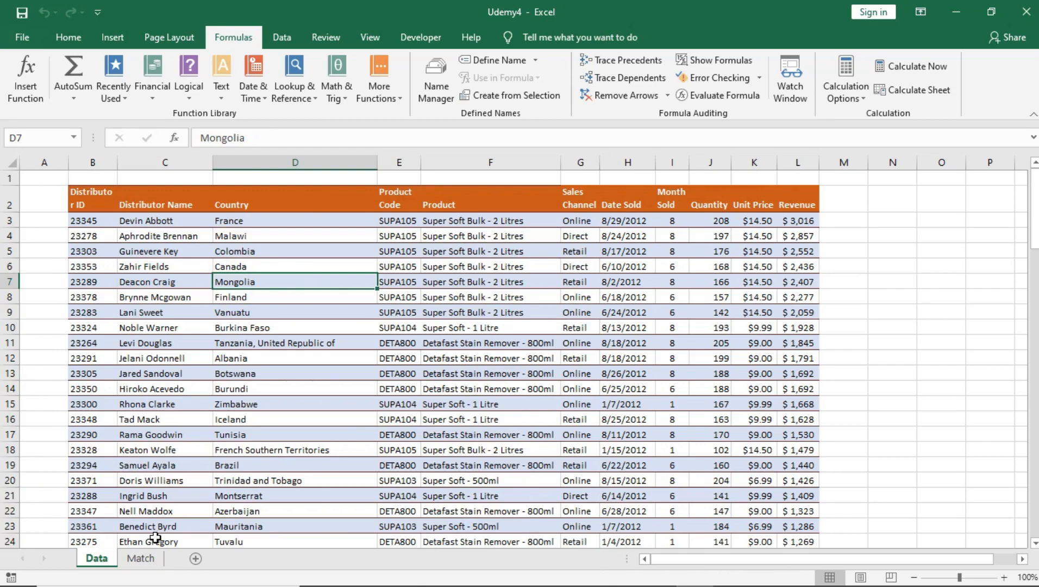
pyautogui.click(145, 565)
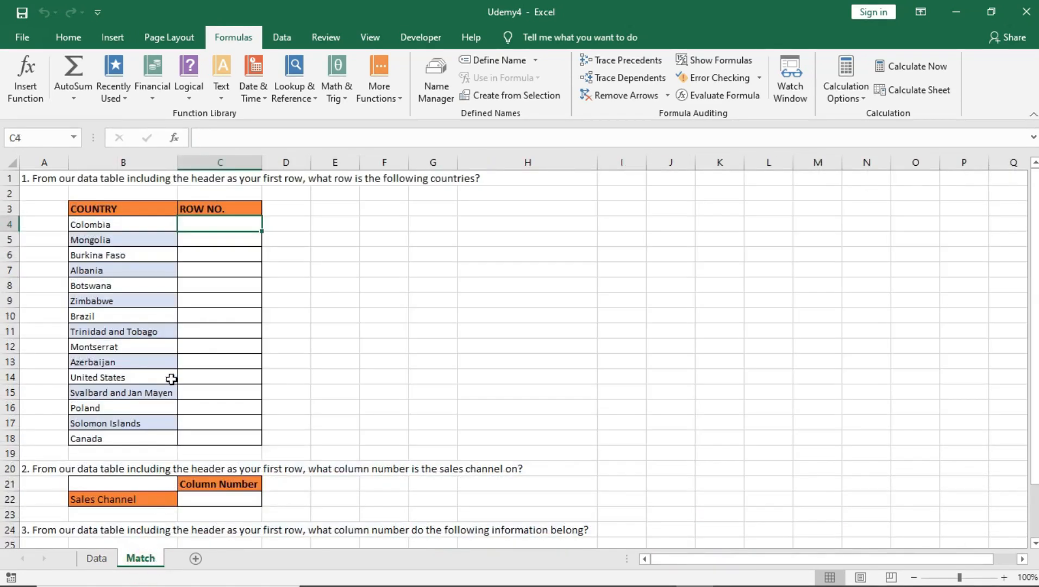
# Begin C4's formula as =match(B4, using Colombia as the lookup value
pyautogui.doubleClick(209, 222)
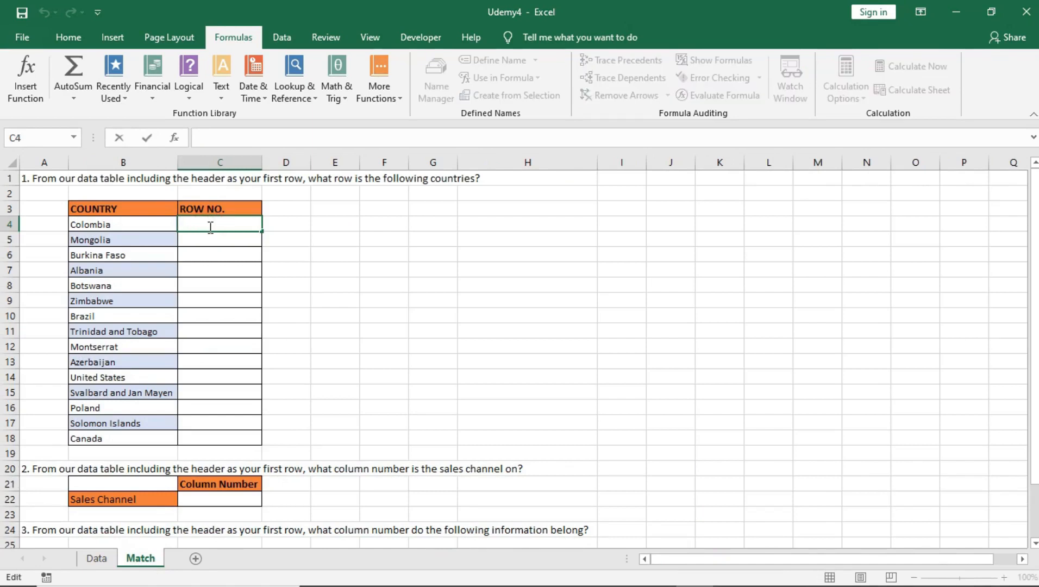
pyautogui.write('=ma')
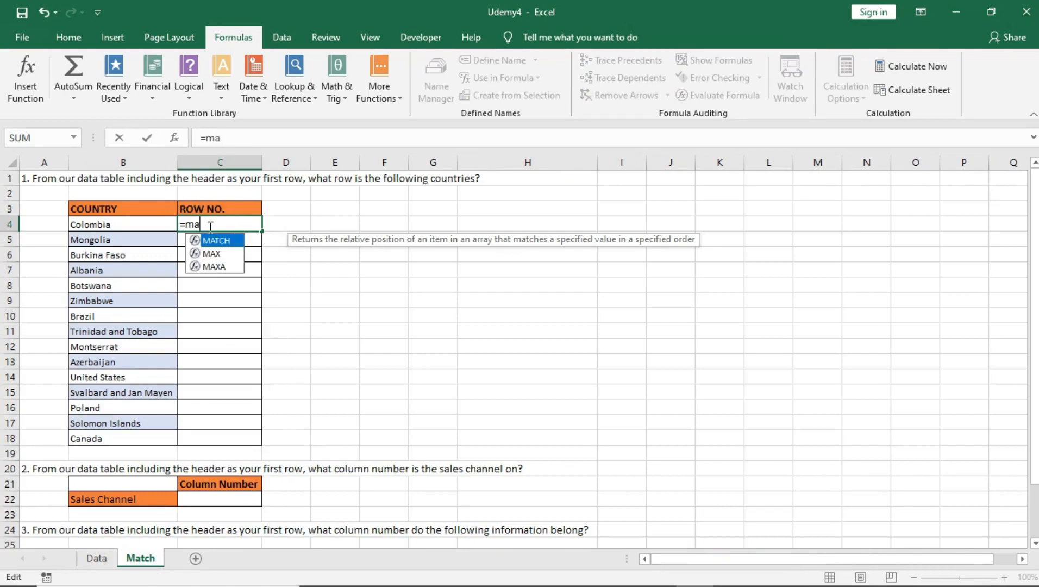
pyautogui.write('thch(')
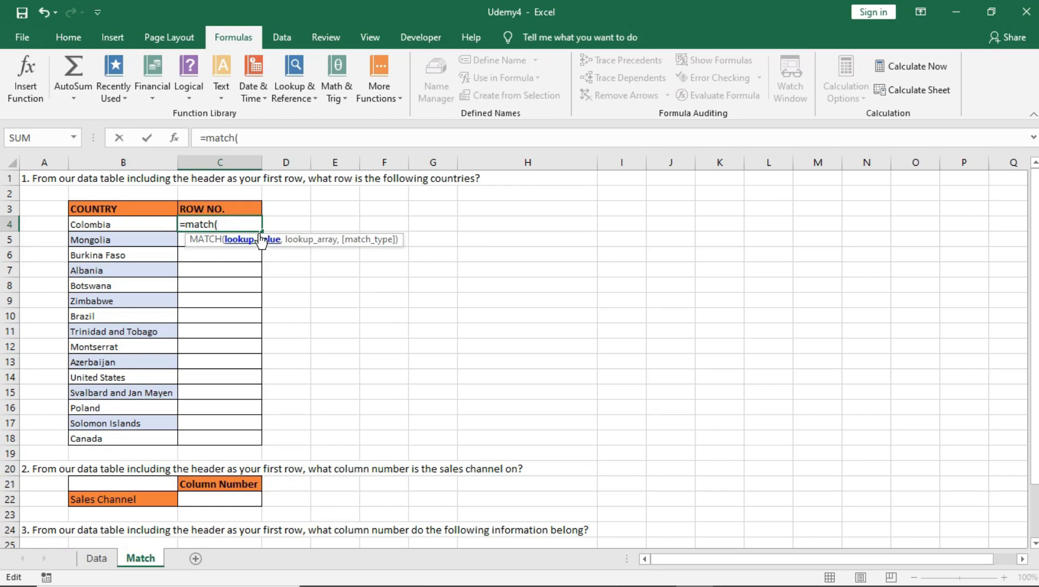
pyautogui.click(95, 225)
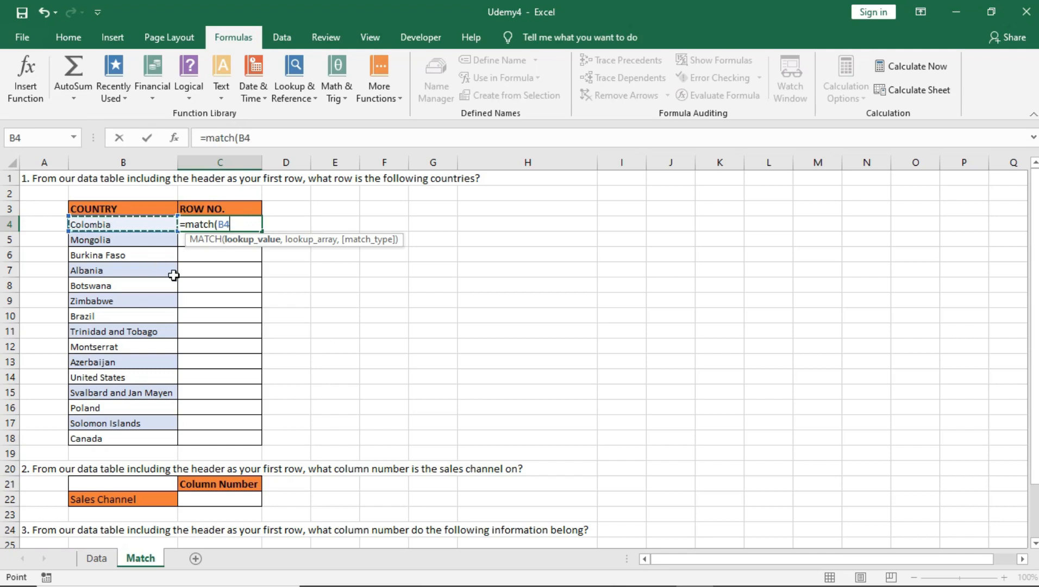
pyautogui.write(',')
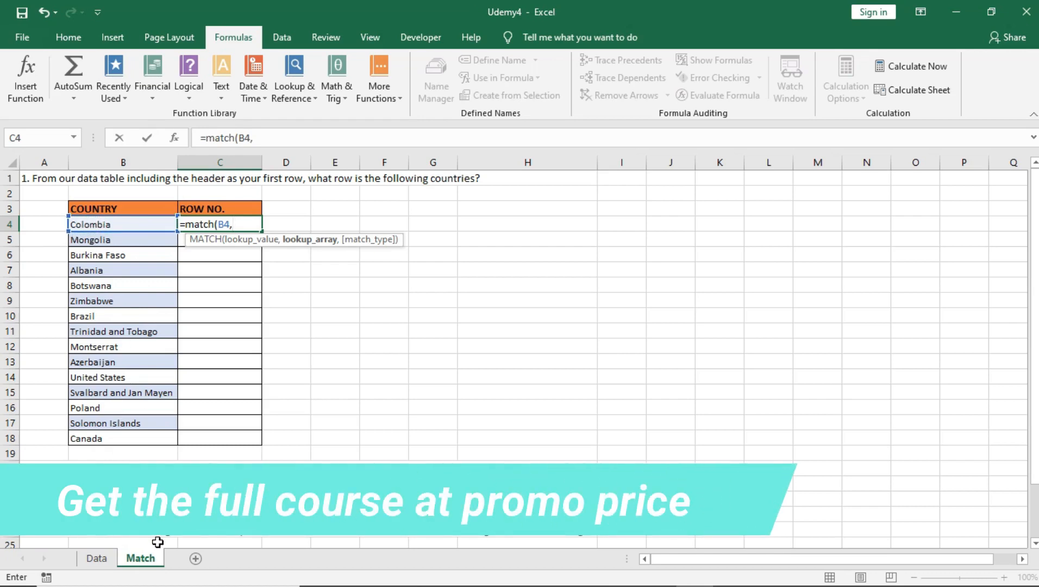
pyautogui.click(96, 565)
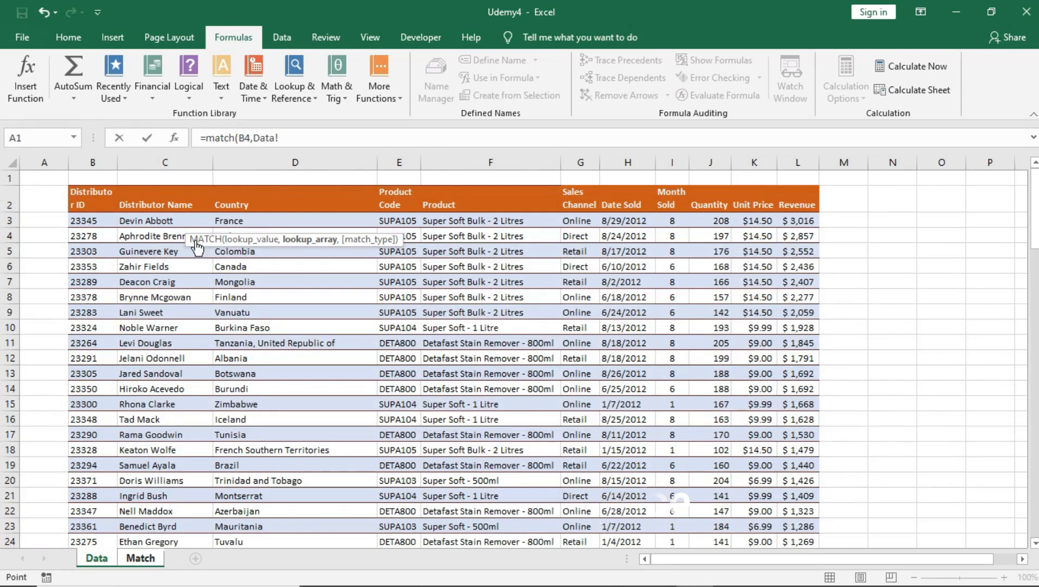
# Add the Country column Data!D2:D109 as the lookup array in C4's MATCH formula
pyautogui.click(254, 201)
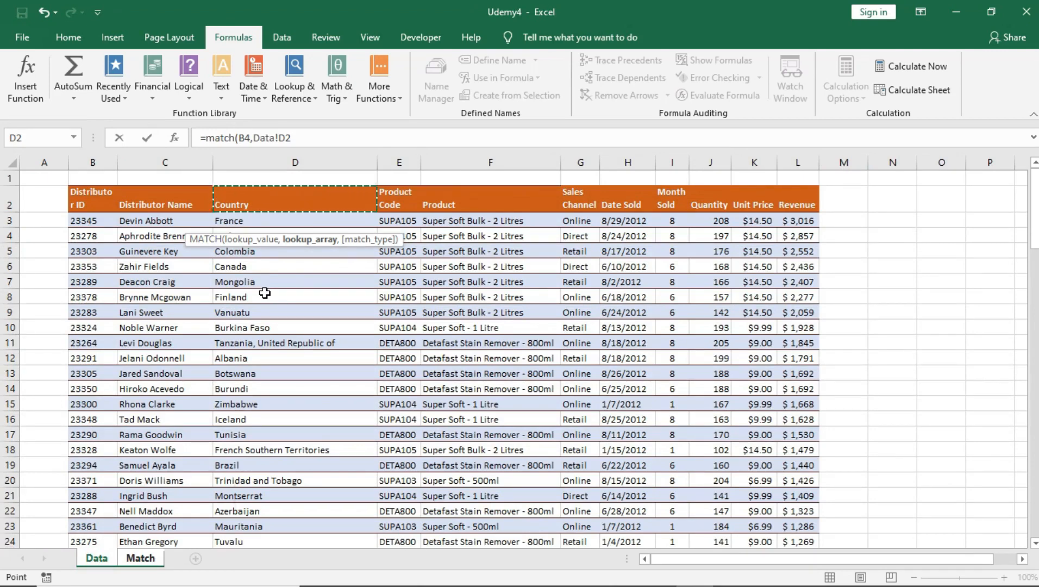
pyautogui.hotkey('ctrl', 'shift', 'Down')
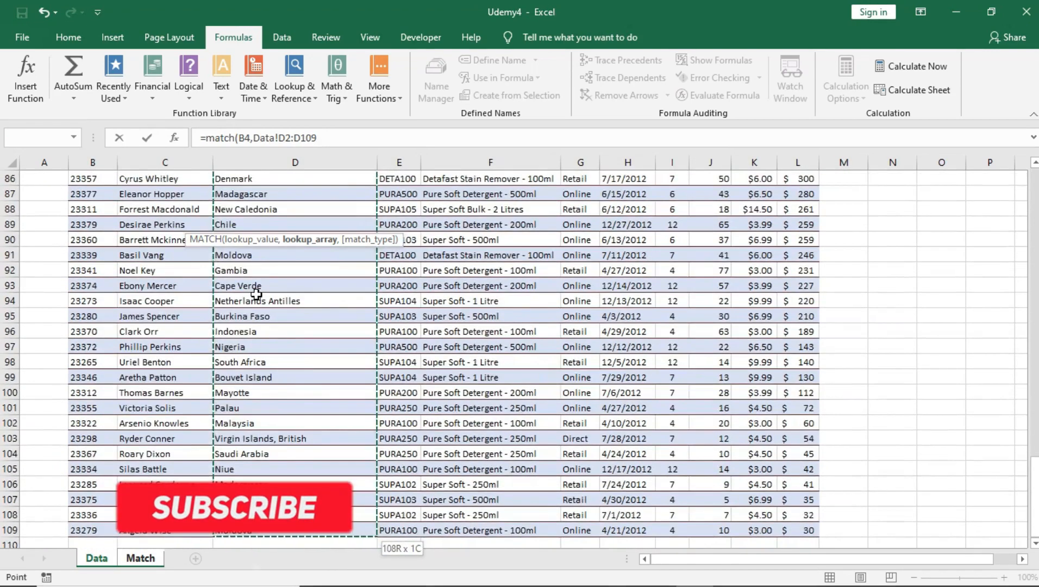
pyautogui.scroll(20, 256, 294)
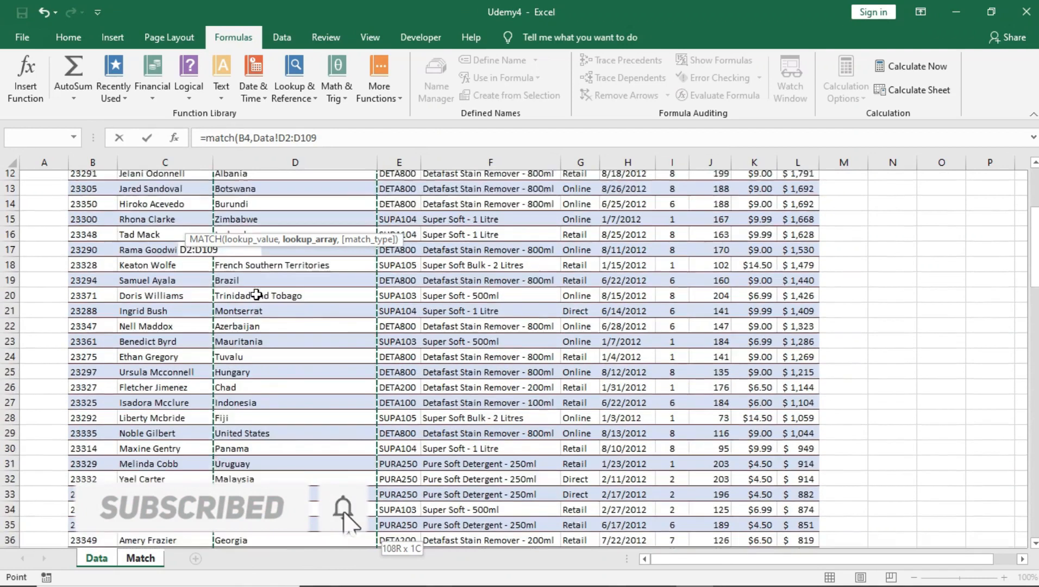
pyautogui.click(337, 142)
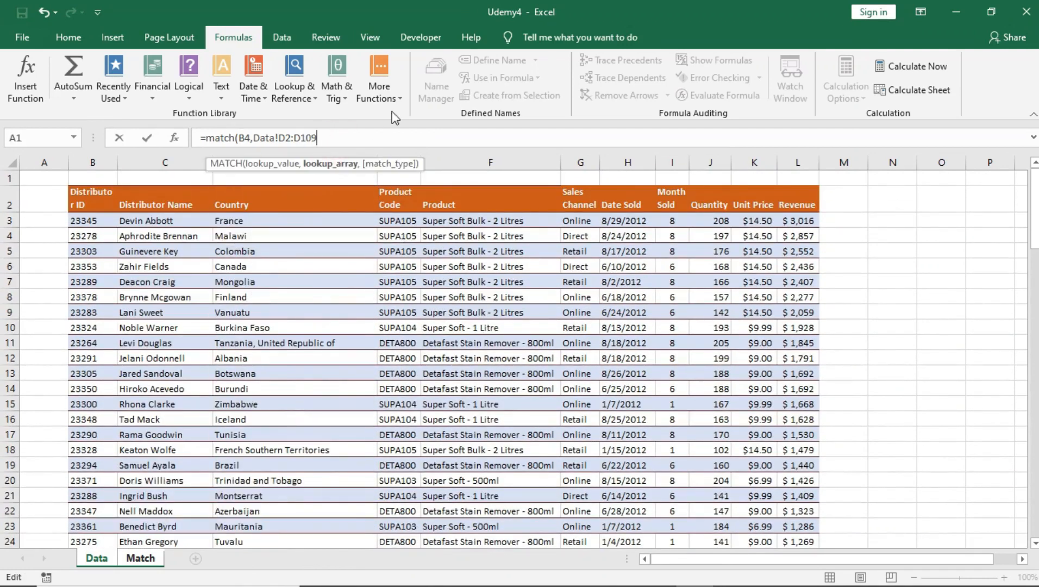
pyautogui.write(',Match!')
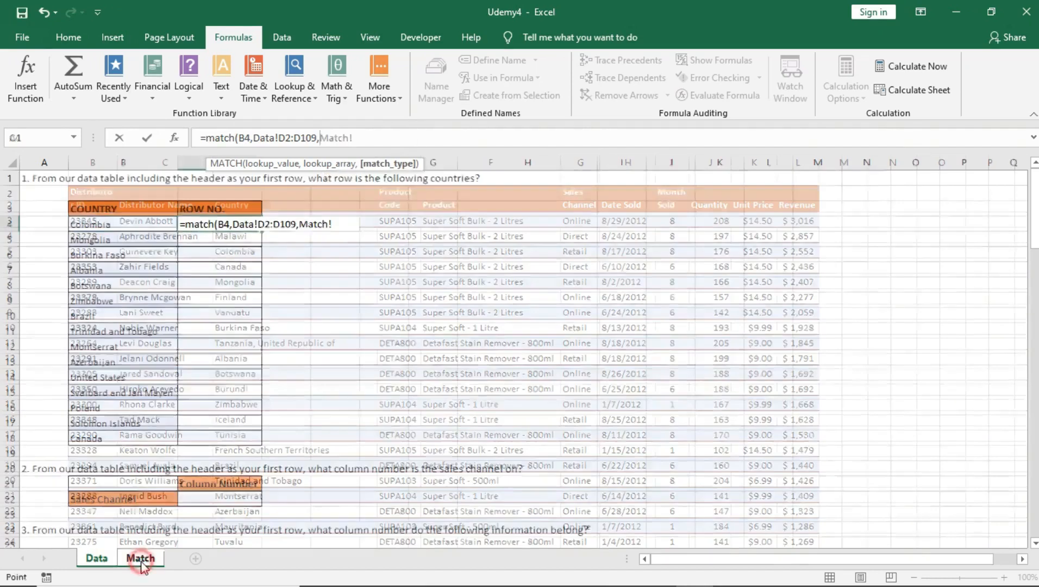
pyautogui.click(140, 563)
# Complete C4 as =MATCH(B4,Data!D2:D109,0), returning 4 for Colombia
pyautogui.press('BackSpace')
pyautogui.press('BackSpace')
pyautogui.press('BackSpace')
pyautogui.press('BackSpace')
pyautogui.press('BackSpace')
pyautogui.press('BackSpace')
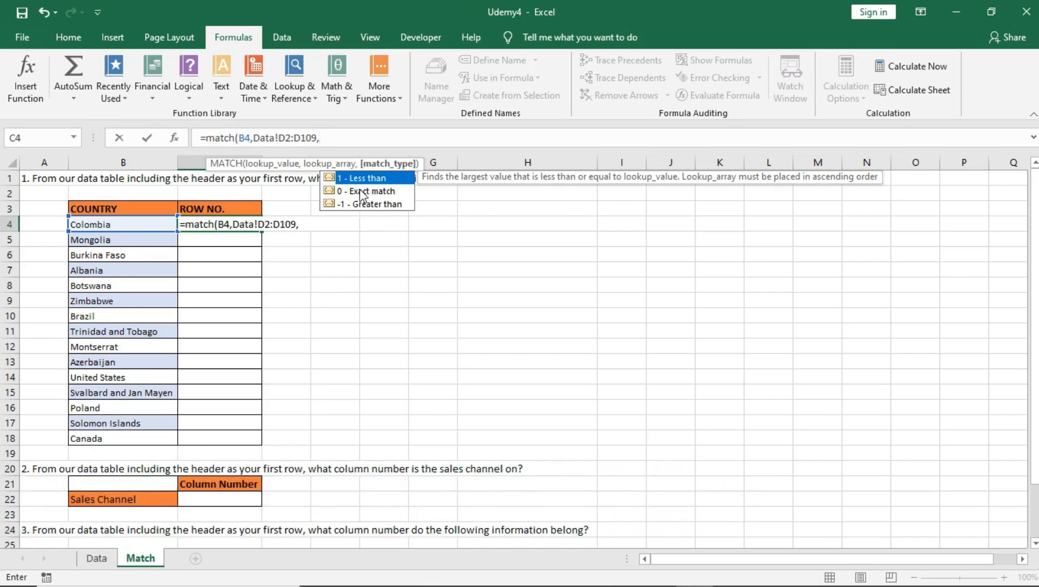
pyautogui.doubleClick(362, 191)
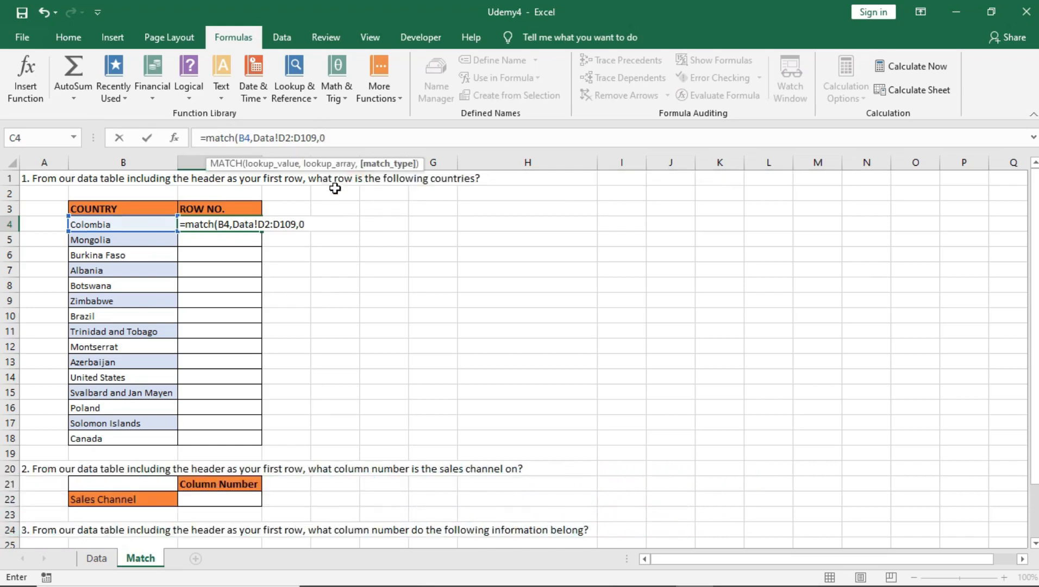
pyautogui.click(334, 139)
pyautogui.click(342, 137)
pyautogui.click(341, 137)
pyautogui.write(')')
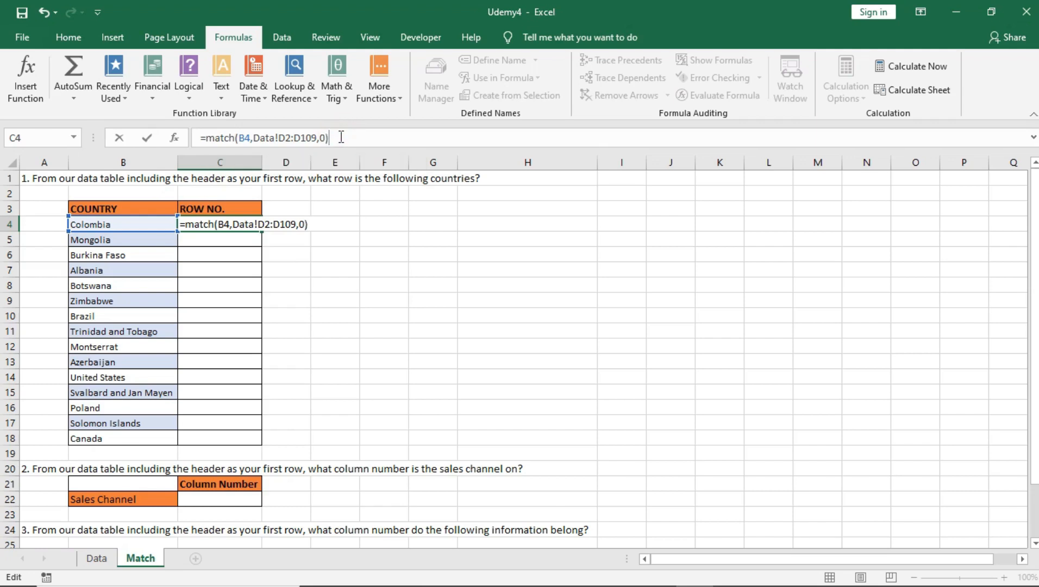
pyautogui.press('Return')
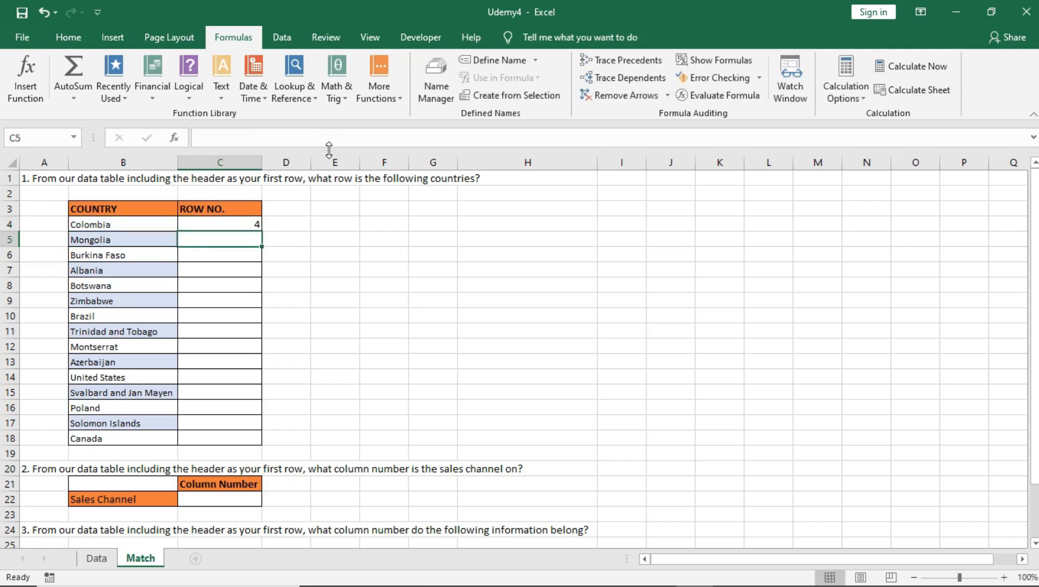
pyautogui.click(250, 227)
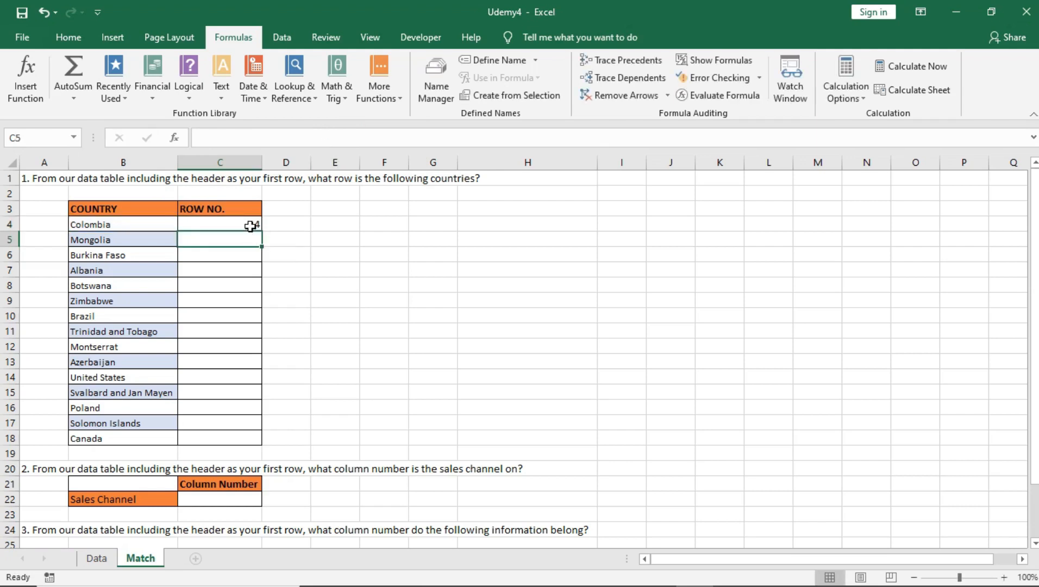
pyautogui.click(103, 224)
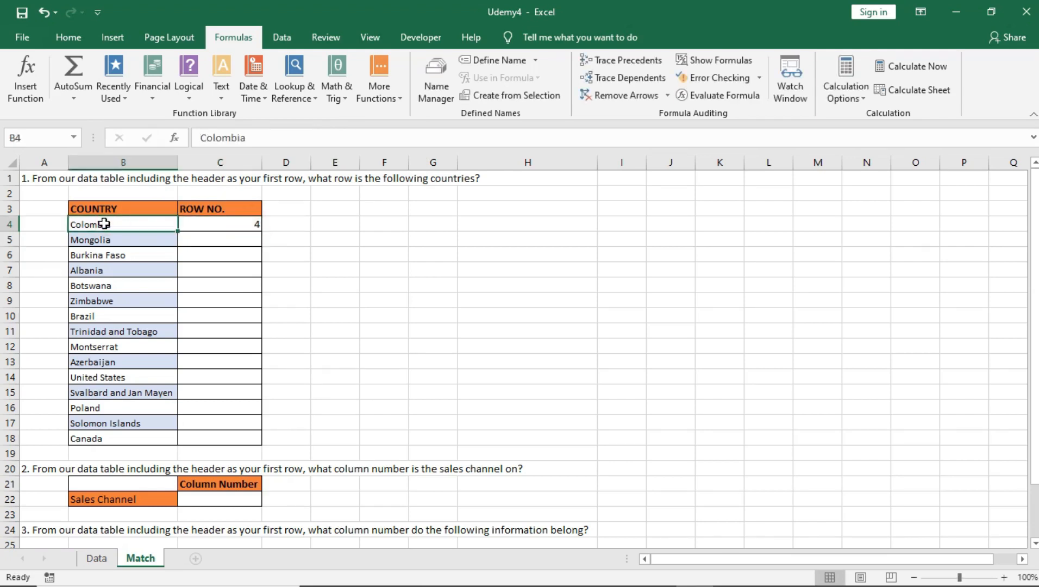
pyautogui.click(97, 558)
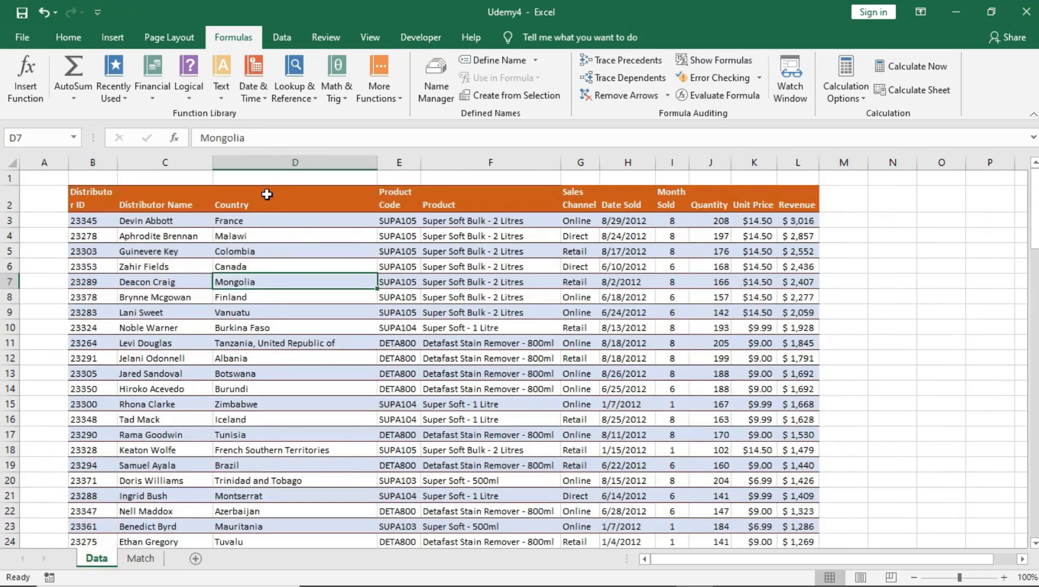
pyautogui.click(267, 194)
pyautogui.click(266, 224)
pyautogui.click(263, 237)
pyautogui.click(266, 252)
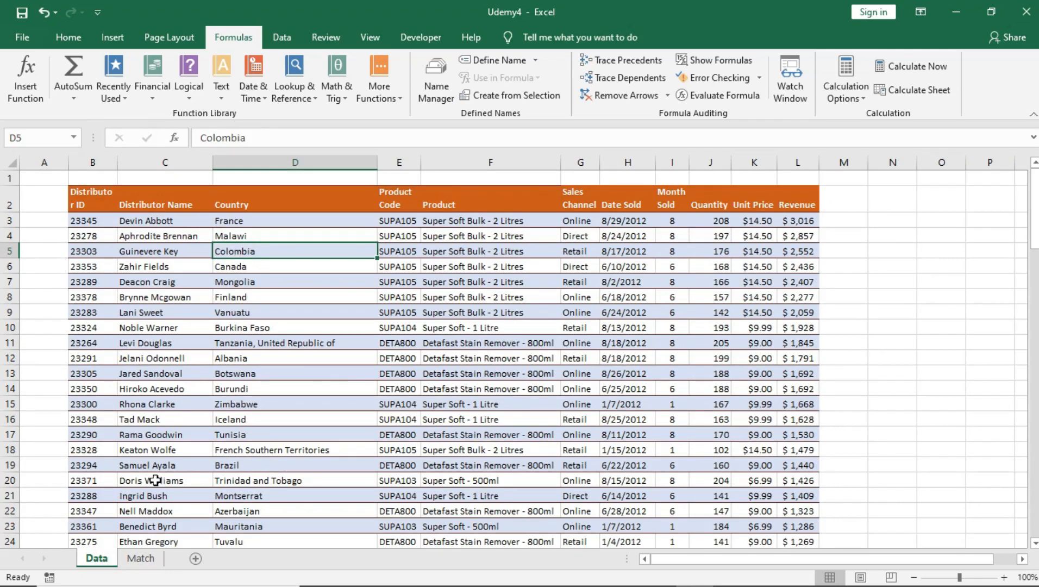
pyautogui.click(140, 558)
pyautogui.click(229, 223)
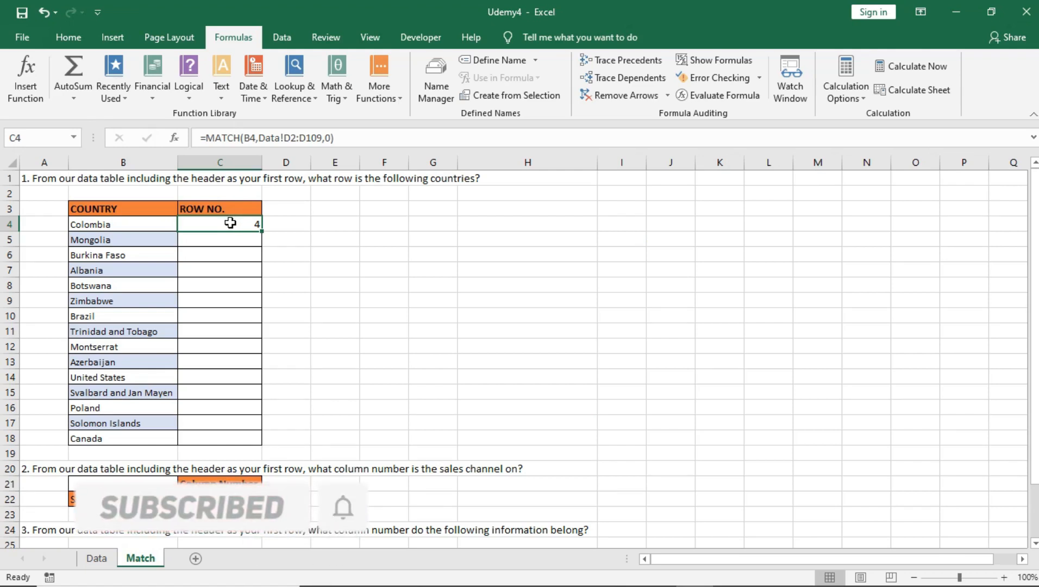
# Make the lookup range in C4's MATCH formula absolute with F4
pyautogui.click(129, 229)
pyautogui.click(208, 225)
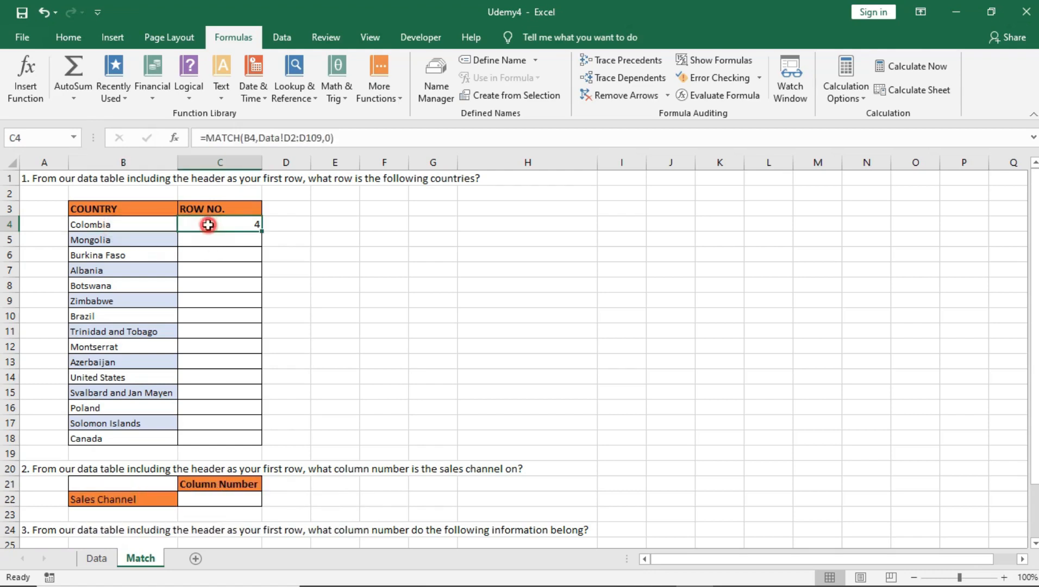
pyautogui.moveTo(215, 222); pyautogui.dragTo(221, 438)
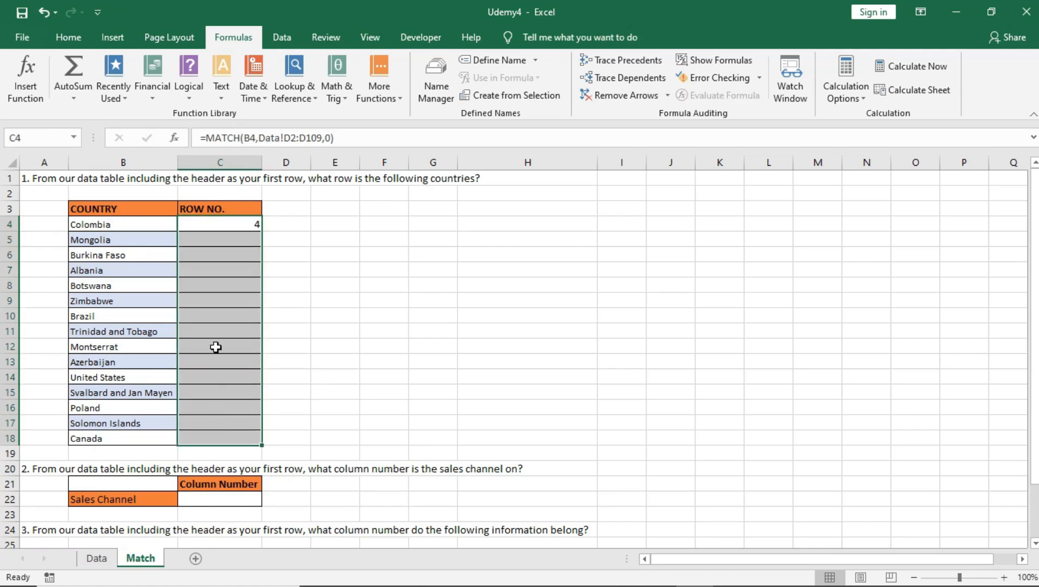
pyautogui.click(236, 227)
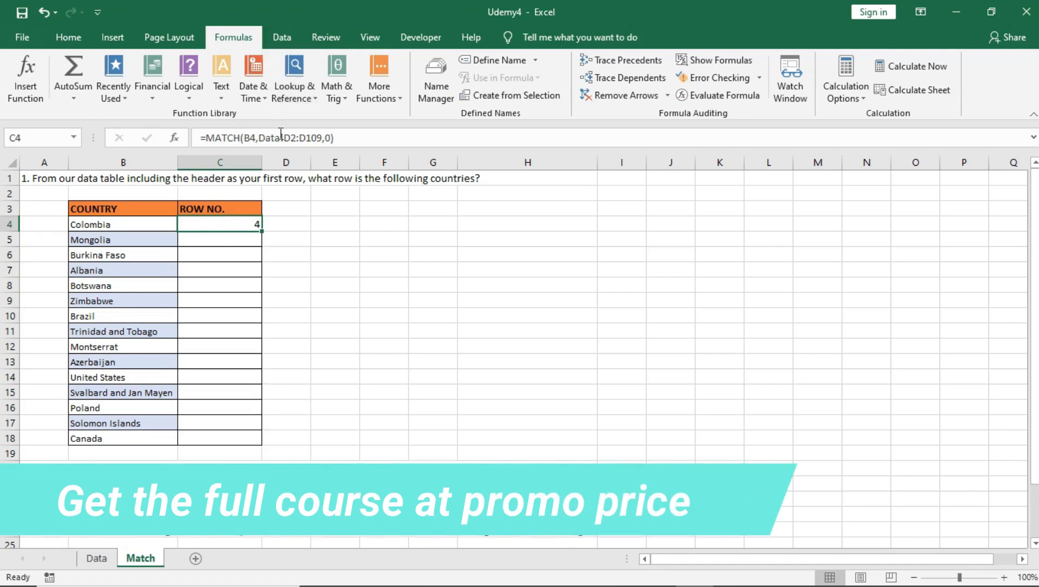
pyautogui.moveTo(284, 138); pyautogui.dragTo(324, 138)
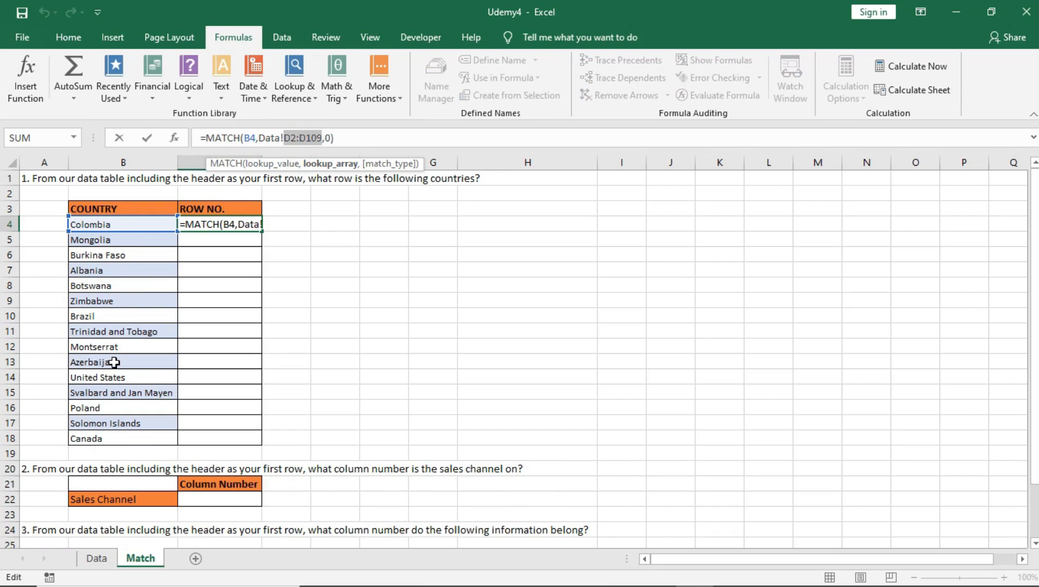
pyautogui.press('F4')
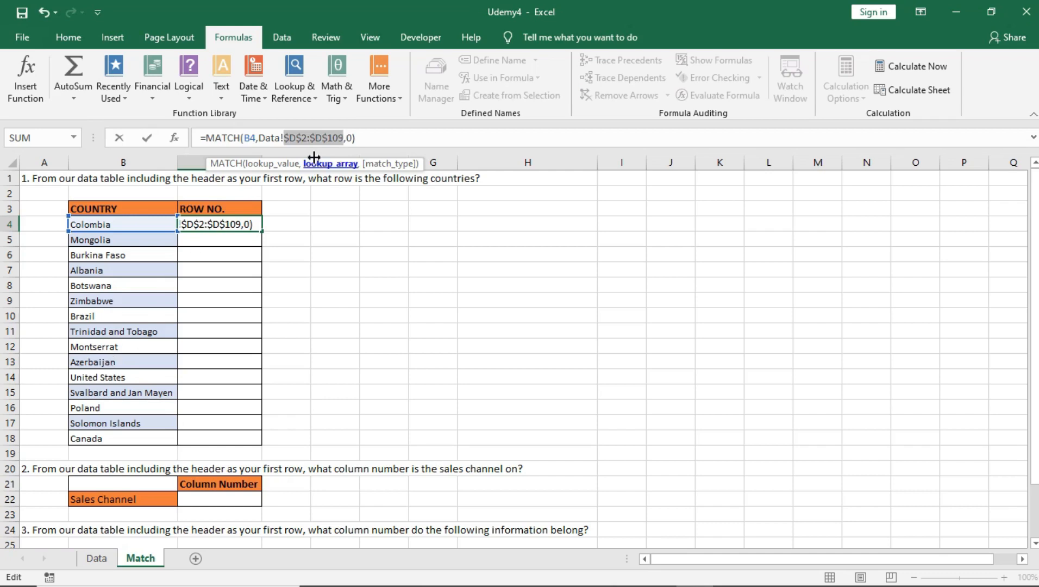
pyautogui.press('Return')
# Fill the MATCH formula from C4 down to C18 and spot-check the row numbers
pyautogui.click(256, 222)
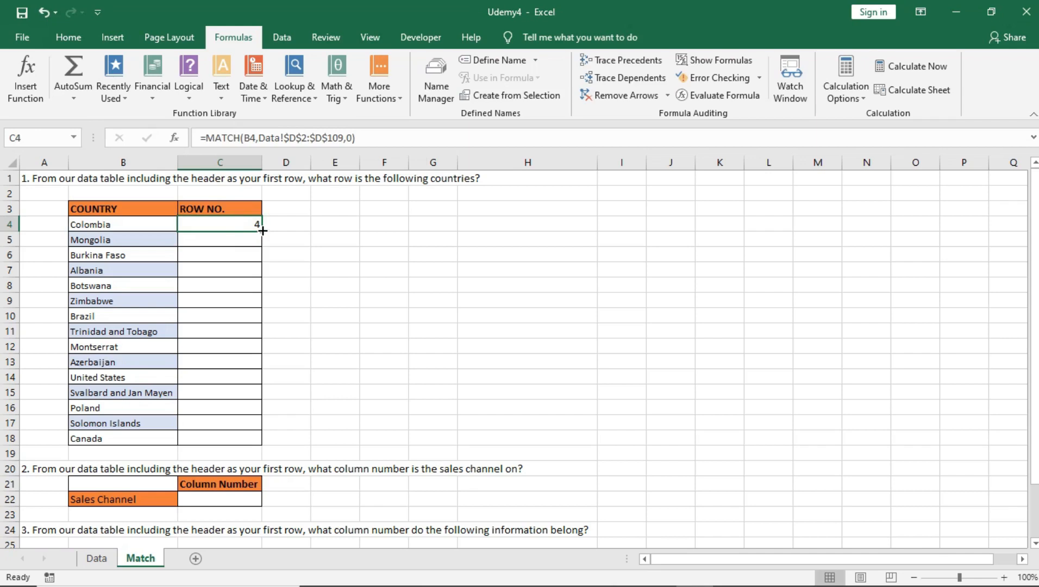
pyautogui.moveTo(262, 230); pyautogui.dragTo(269, 442)
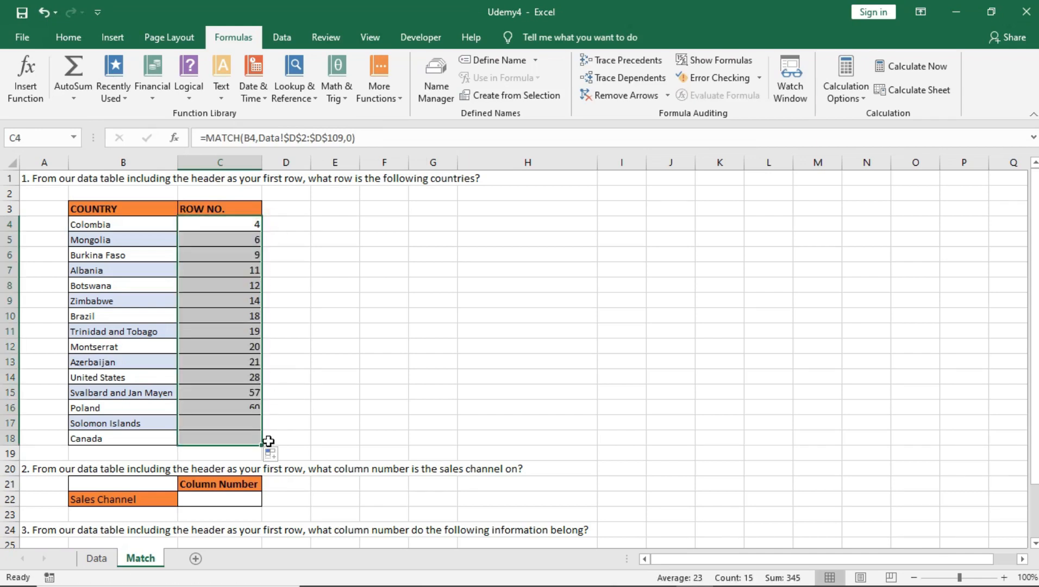
pyautogui.click(250, 336)
pyautogui.click(230, 422)
pyautogui.moveTo(236, 330); pyautogui.dragTo(237, 320)
pyautogui.click(239, 229)
pyautogui.click(233, 266)
# Review the country list B4:B18 against the returned row numbers
pyautogui.moveTo(100, 225); pyautogui.dragTo(118, 438)
pyautogui.click(107, 318)
pyautogui.click(117, 267)
pyautogui.scroll(-2, 116, 255)
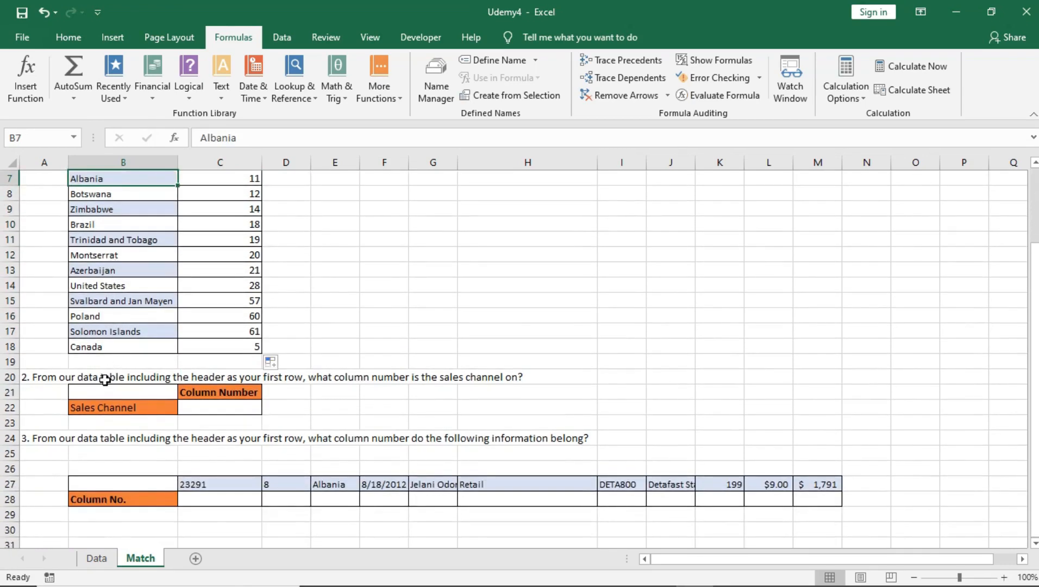
pyautogui.scroll(2, 91, 318)
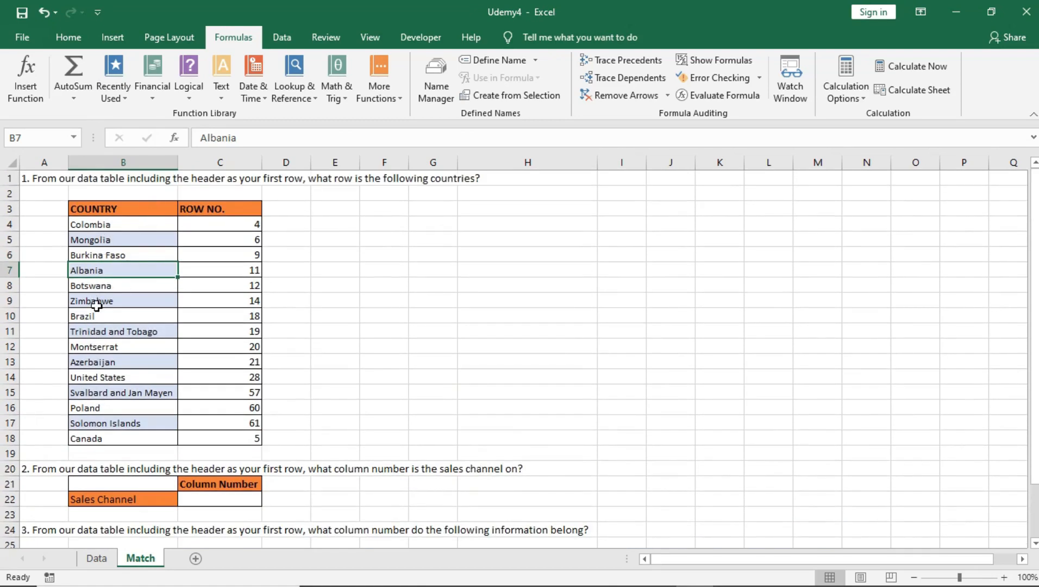
pyautogui.scroll(-2, 106, 356)
pyautogui.scroll(-2, 98, 332)
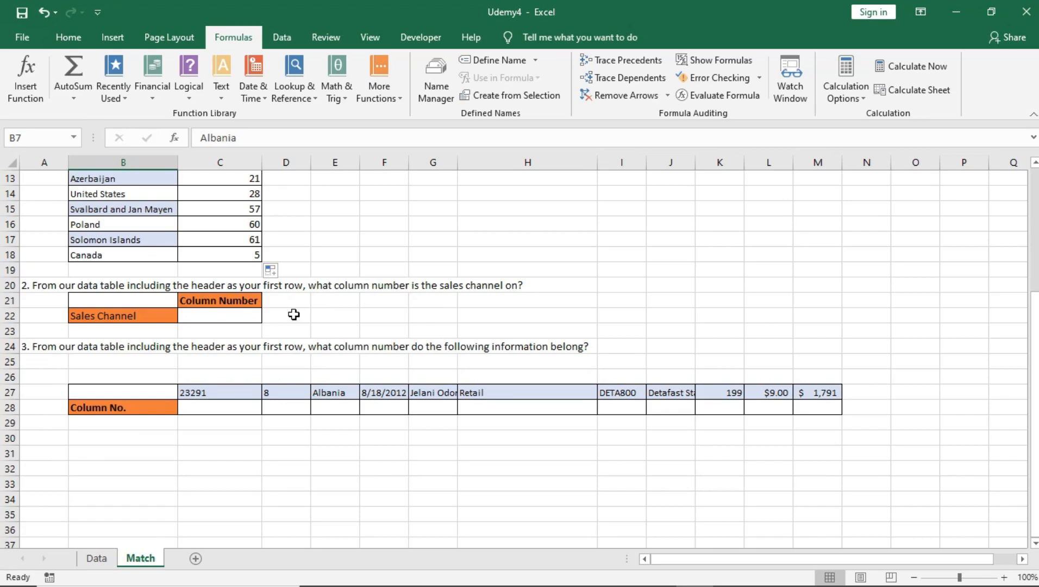
# On the Data sheet, count across the headers to reach Sales Channel
pyautogui.click(97, 558)
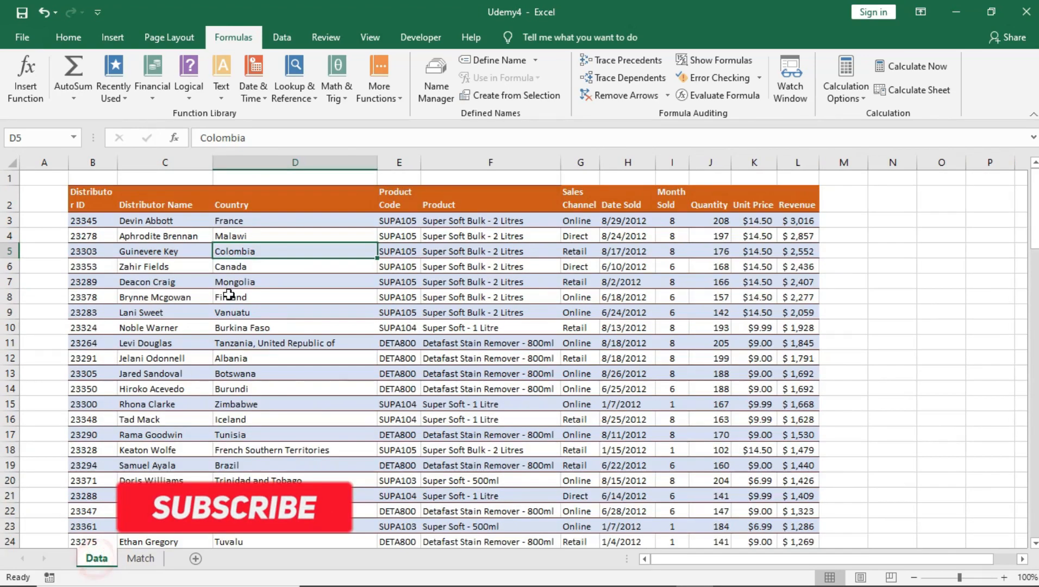
pyautogui.click(93, 194)
pyautogui.click(154, 201)
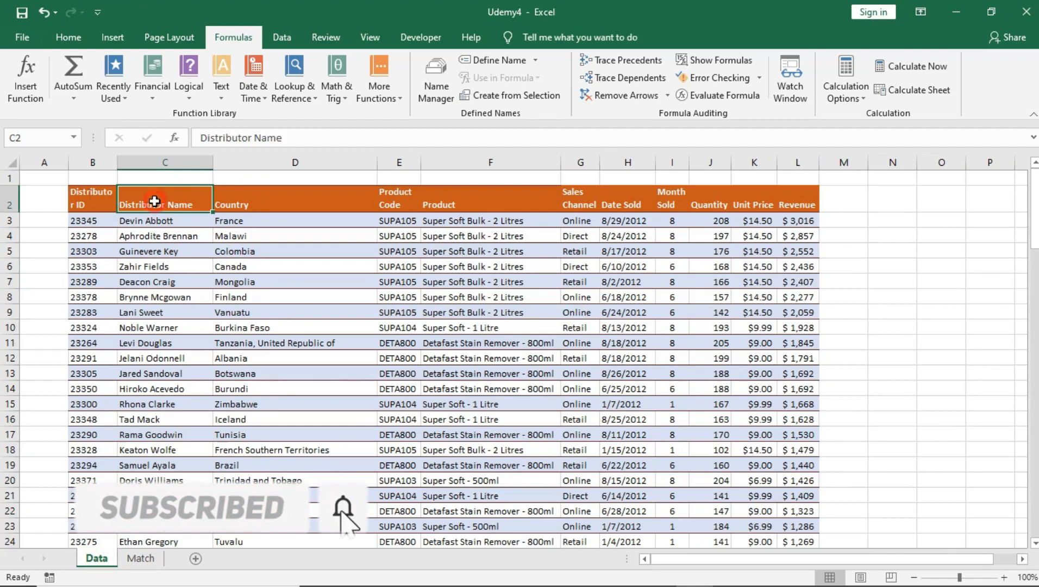
pyautogui.click(254, 204)
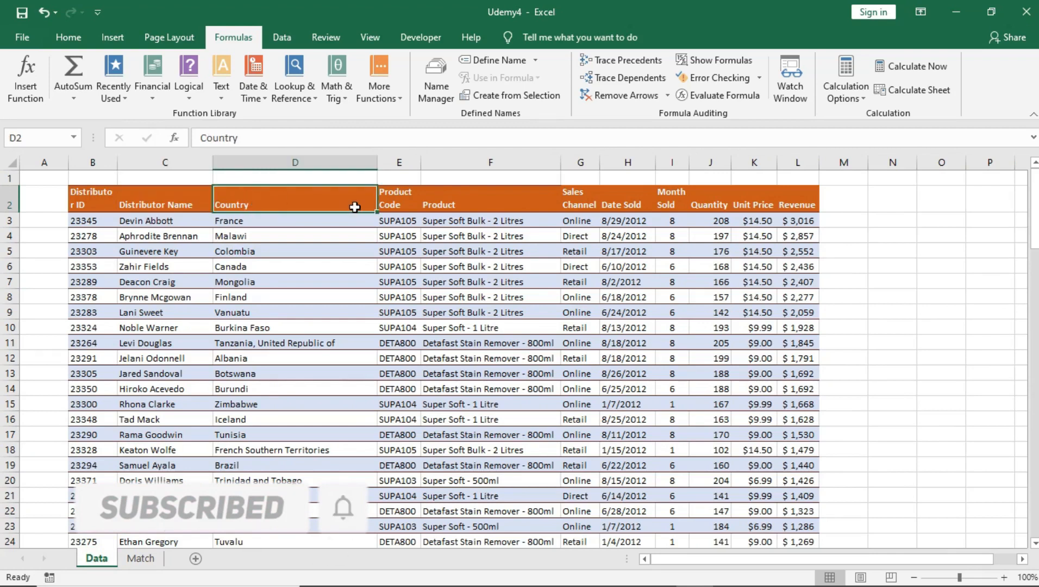
pyautogui.click(392, 201)
pyautogui.click(437, 201)
pyautogui.click(580, 200)
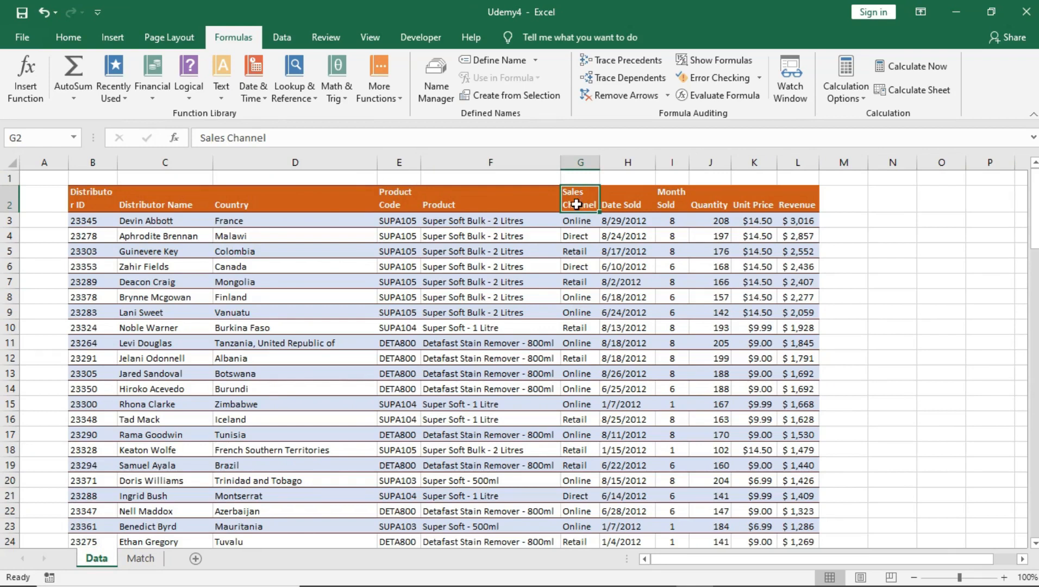
# Select the Sales Channel column to review its Online, Direct and Retail entries
pyautogui.hotkey('shift', 'Down')
pyautogui.hotkey('shift', 'Down')
pyautogui.hotkey('shift', 'Down')
pyautogui.hotkey('shift', 'Down')
pyautogui.hotkey('shift', 'Down')
pyautogui.hotkey('shift', 'Down')
pyautogui.hotkey('shift', 'Down')
pyautogui.hotkey('shift', 'Down')
pyautogui.hotkey('shift', 'Down')
pyautogui.hotkey('shift', 'Down')
pyautogui.hotkey('shift', 'Down')
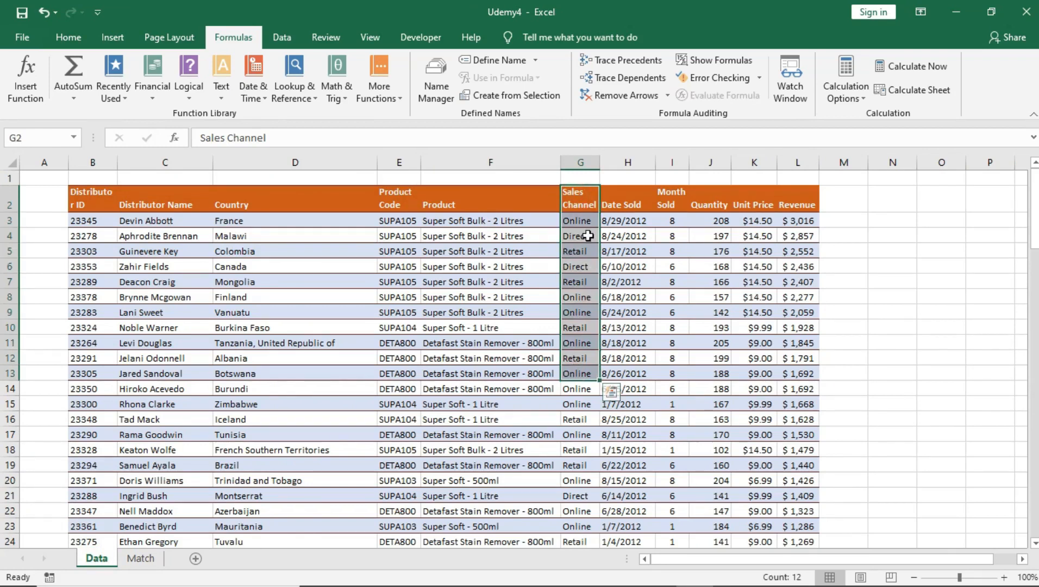
pyautogui.click(584, 195)
pyautogui.hotkey('shift', 'Down')
pyautogui.hotkey('shift', 'Down')
pyautogui.hotkey('shift', 'Down')
pyautogui.hotkey('shift', 'Down')
pyautogui.hotkey('shift', 'Down')
pyautogui.hotkey('shift', 'Down')
pyautogui.hotkey('shift', 'Down')
pyautogui.hotkey('shift', 'Down')
pyautogui.hotkey('shift', 'Down')
pyautogui.hotkey('shift', 'Down')
pyautogui.hotkey('shift', 'Down')
pyautogui.hotkey('shift', 'Down')
pyautogui.hotkey('shift', 'Down')
pyautogui.hotkey('shift', 'Down')
pyautogui.hotkey('shift', 'Down')
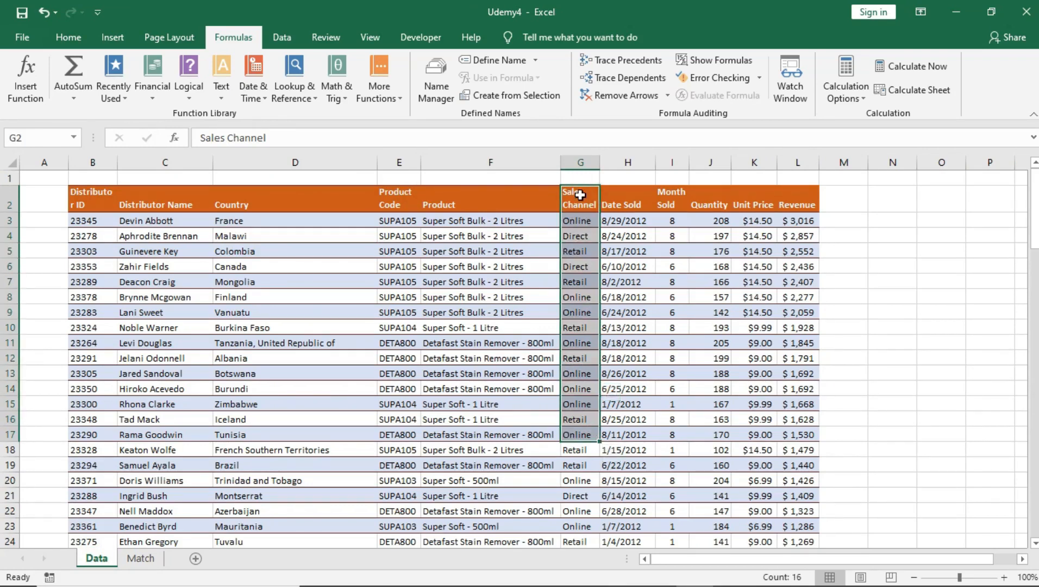
pyautogui.click(580, 190)
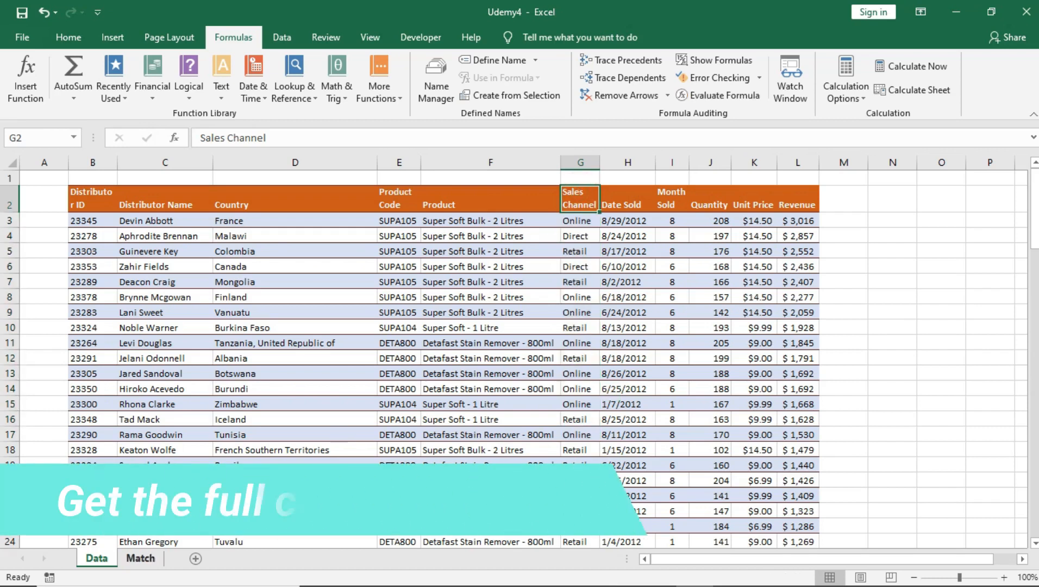
pyautogui.moveTo(81, 266); pyautogui.dragTo(712, 261)
pyautogui.click(488, 162)
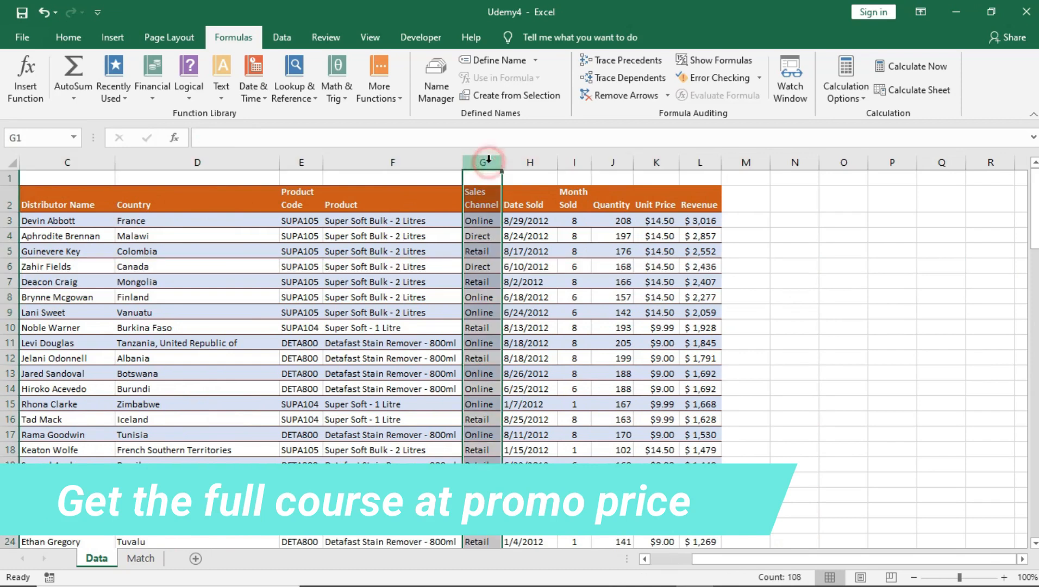
pyautogui.click(140, 559)
# Start C22 as =MATCH(B22, with the Sales Channel label as lookup value
pyautogui.click(211, 319)
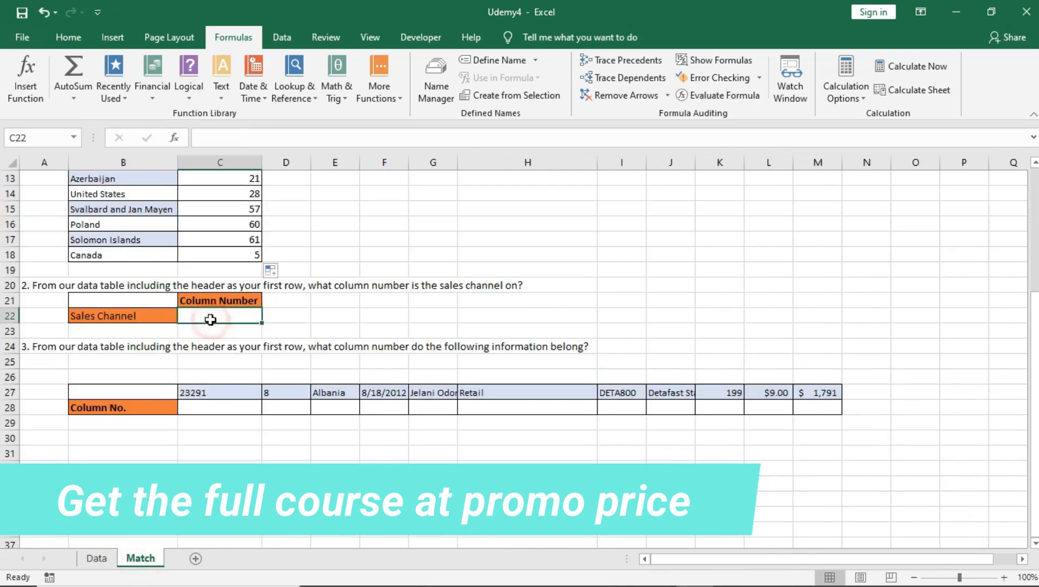
pyautogui.doubleClick(209, 319)
pyautogui.write('=')
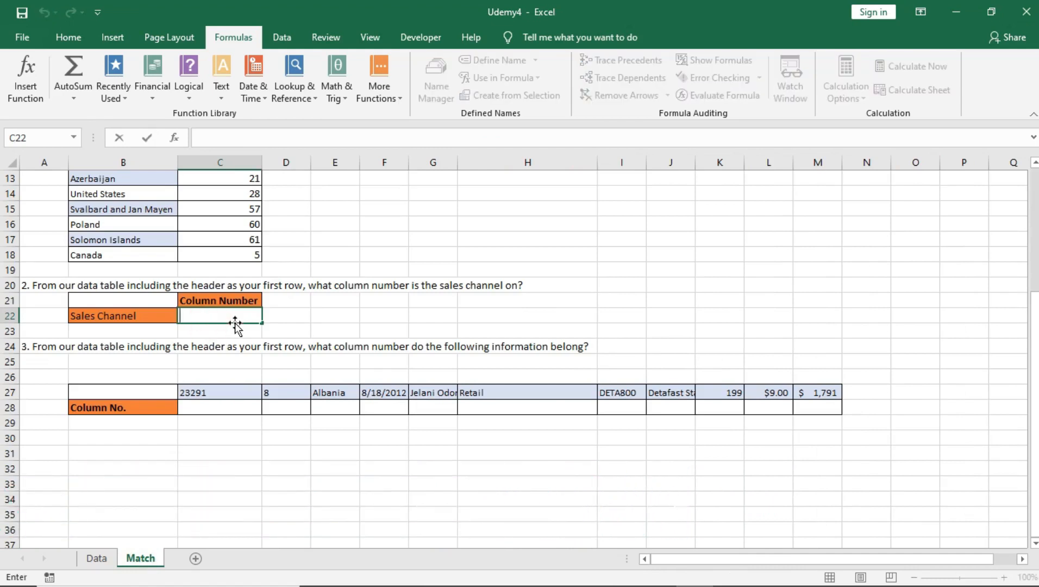
pyautogui.write('ma')
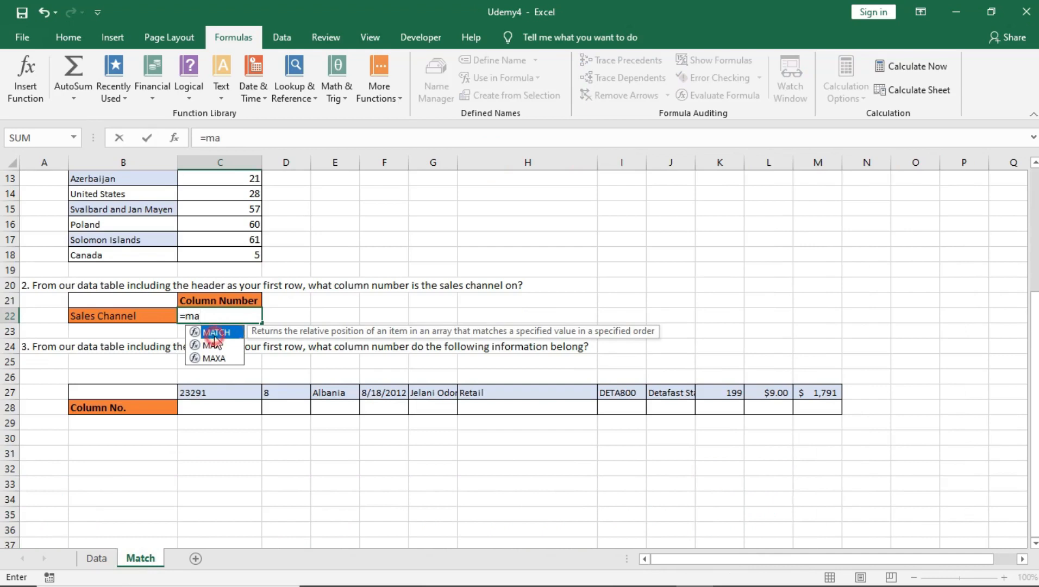
pyautogui.doubleClick(216, 333)
pyautogui.click(125, 319)
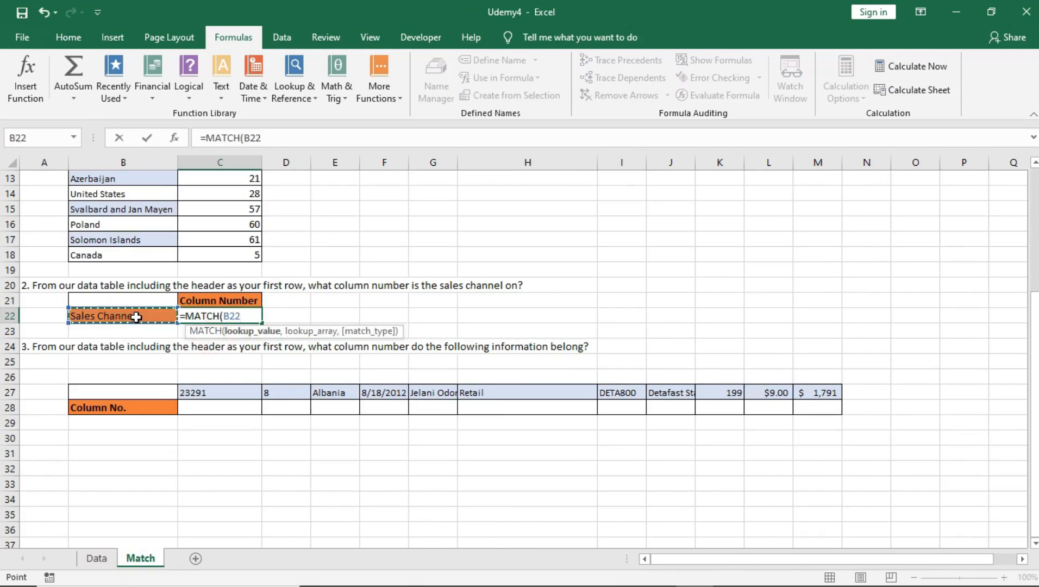
pyautogui.write(',')
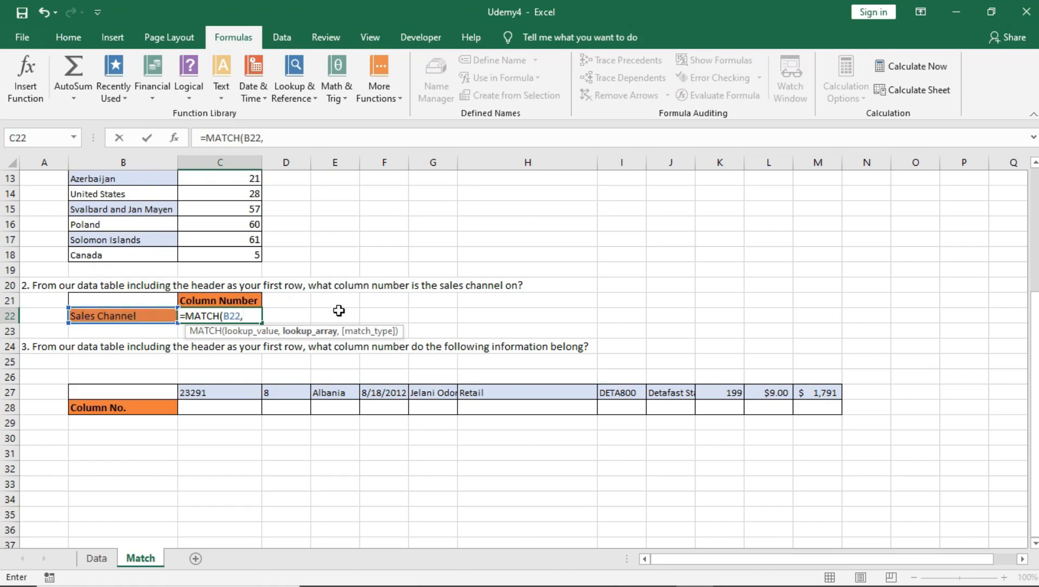
pyautogui.click(105, 566)
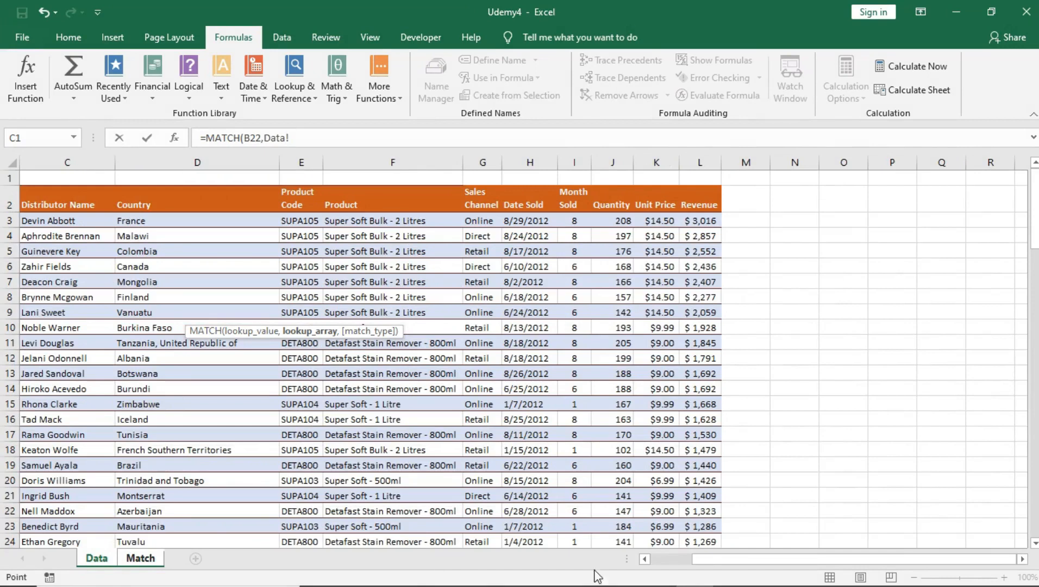
pyautogui.moveTo(711, 563); pyautogui.dragTo(692, 562)
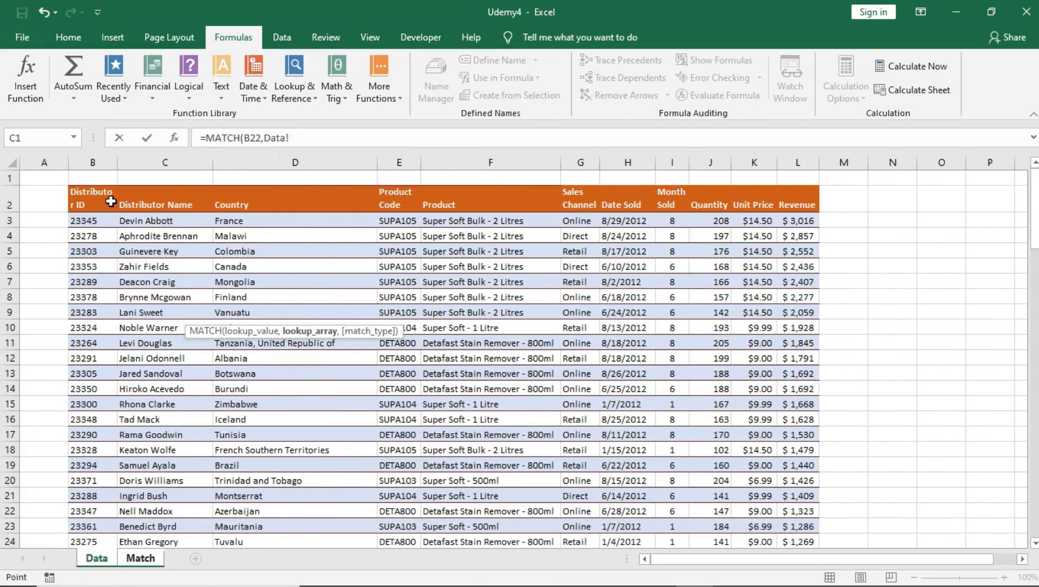
# Finish the formula with Data!$B$2:$L$2 and exact match so C22 returns 6
pyautogui.moveTo(101, 194); pyautogui.dragTo(234, 199)
pyautogui.moveTo(679, 200); pyautogui.dragTo(796, 201)
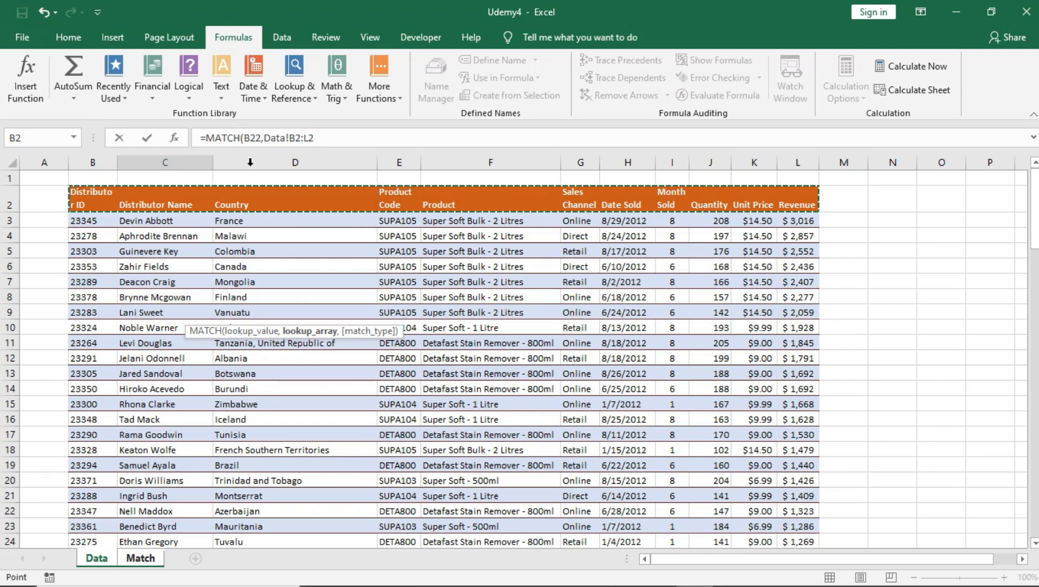
pyautogui.moveTo(290, 138); pyautogui.dragTo(321, 136)
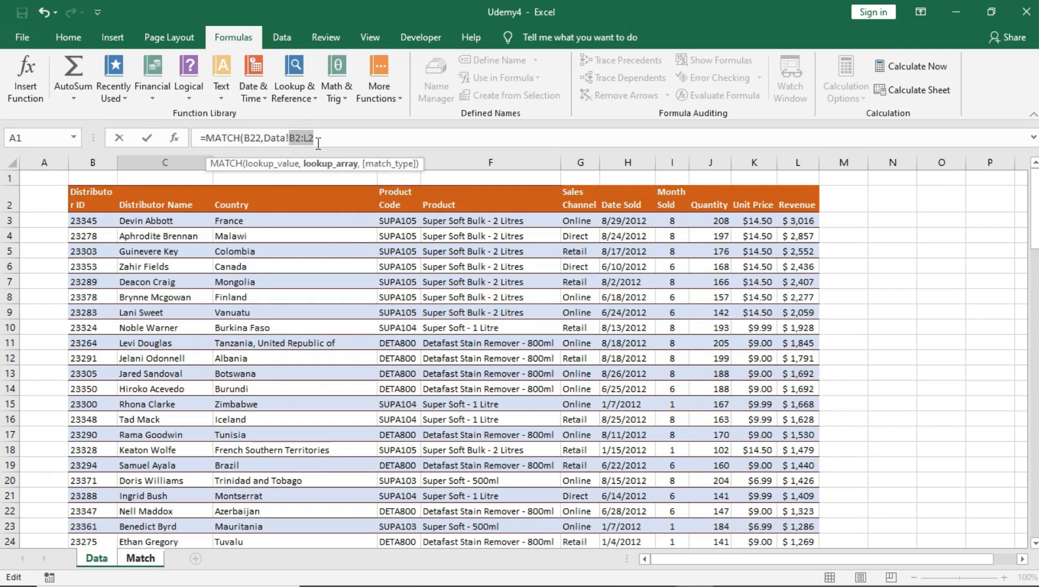
pyautogui.press('F4')
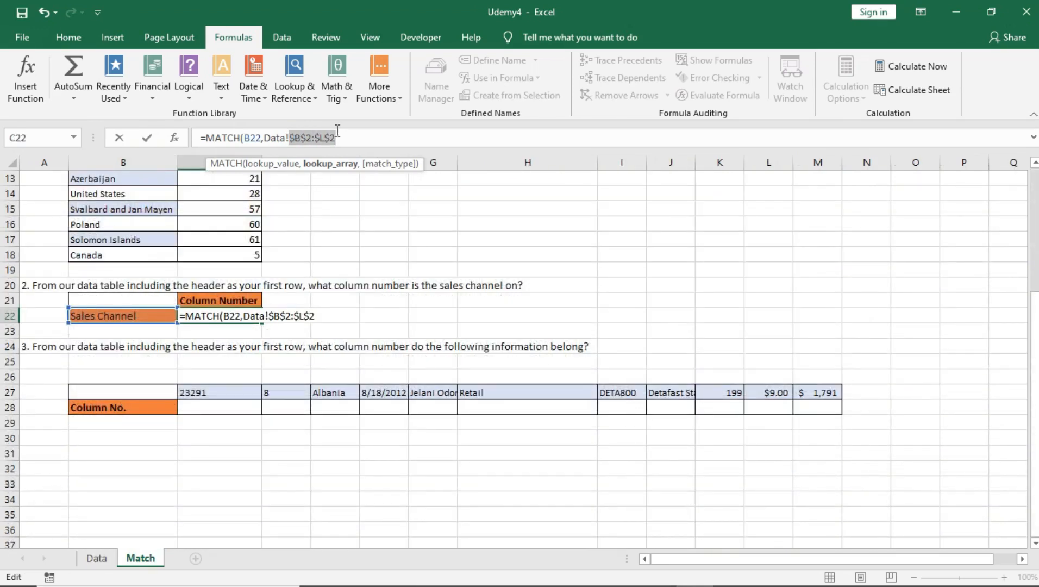
pyautogui.click(341, 134)
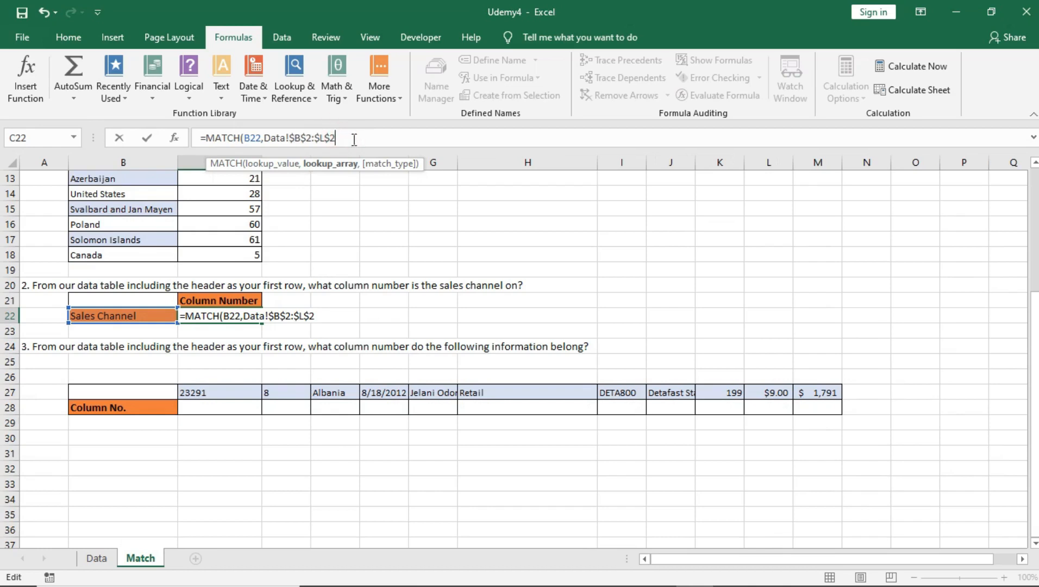
pyautogui.write(',')
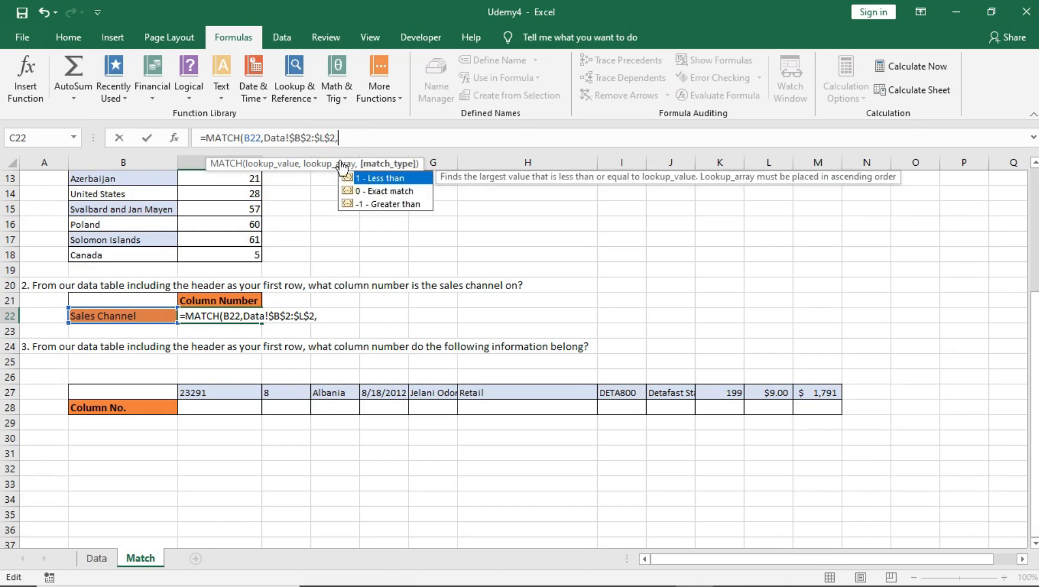
pyautogui.doubleClick(376, 191)
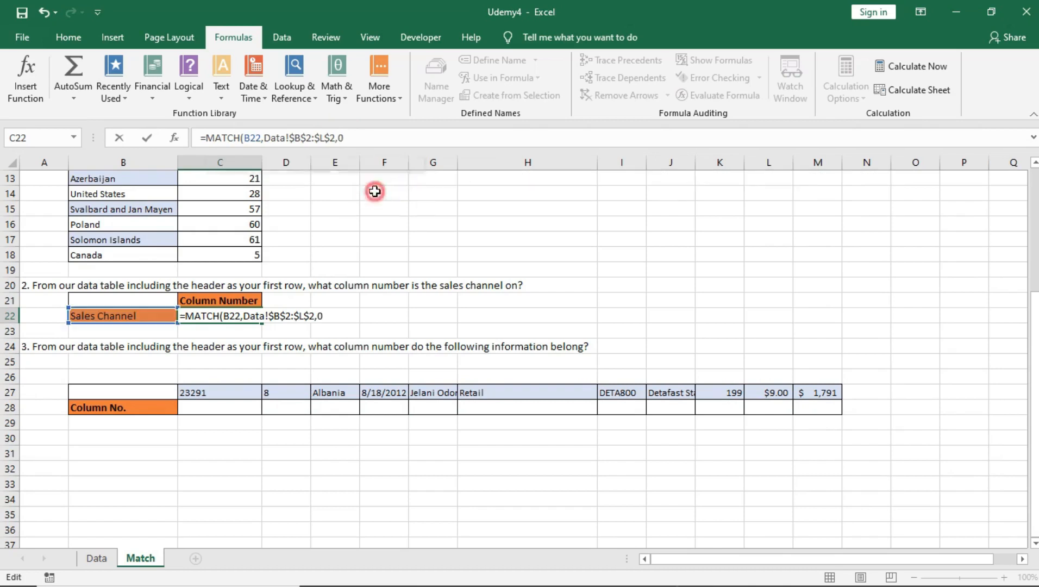
pyautogui.click(361, 141)
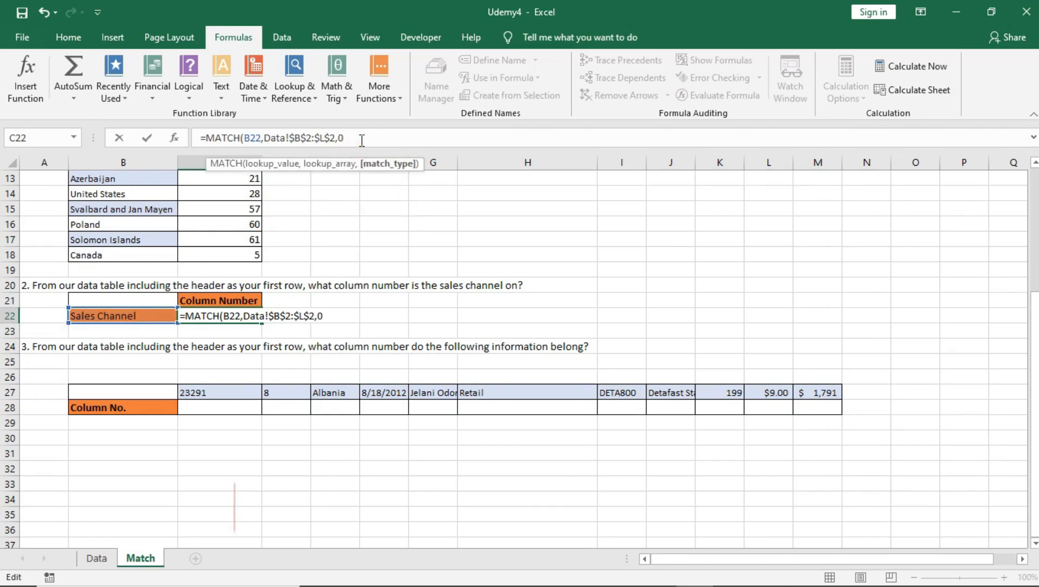
pyautogui.press('Return')
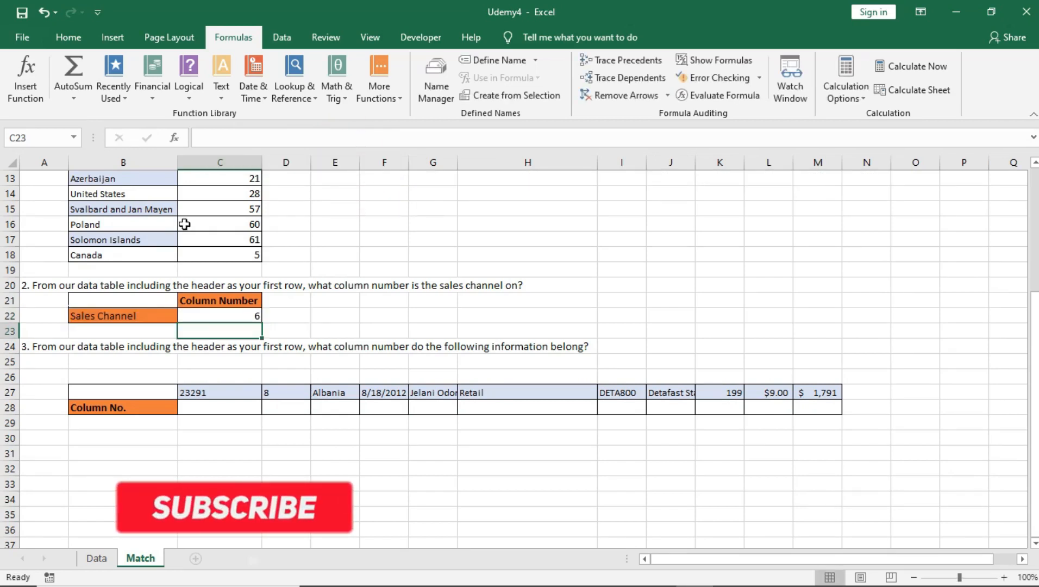
pyautogui.click(213, 317)
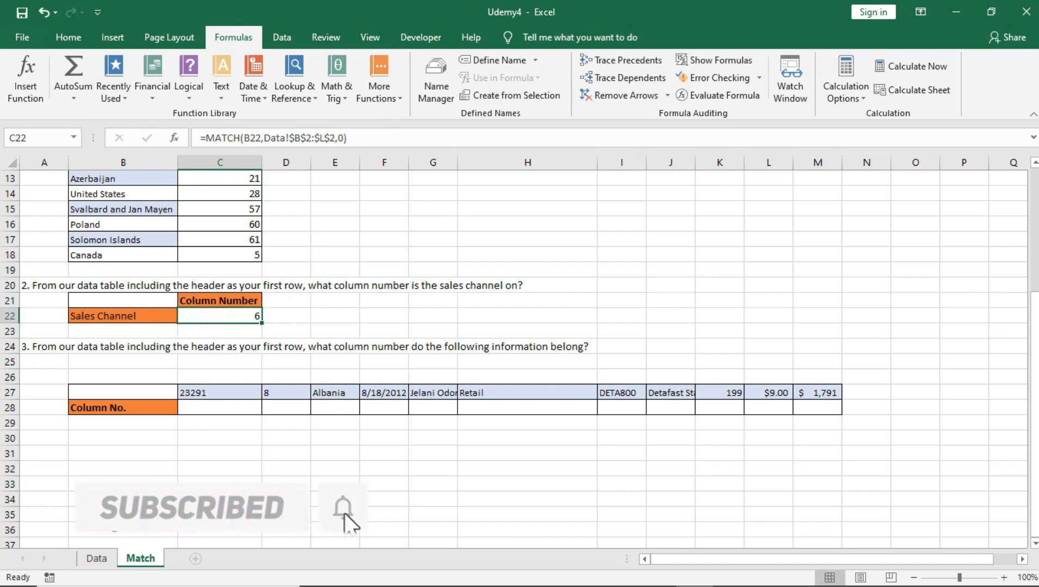
# Count the Data sheet headers to confirm Sales Channel is the sixth column
pyautogui.click(96, 558)
pyautogui.click(95, 201)
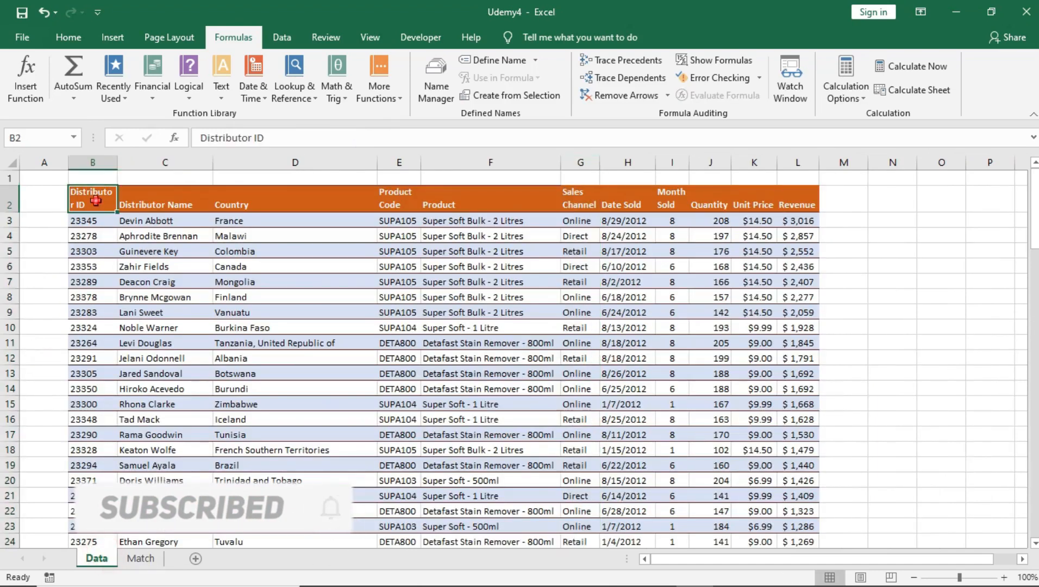
pyautogui.click(153, 203)
pyautogui.click(247, 206)
pyautogui.click(399, 206)
pyautogui.click(467, 205)
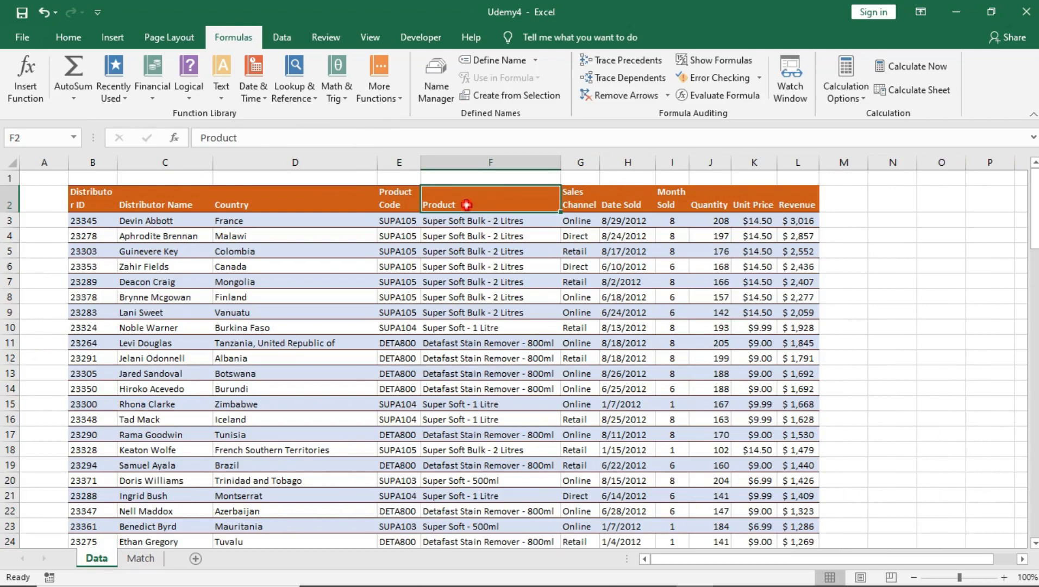
pyautogui.click(583, 203)
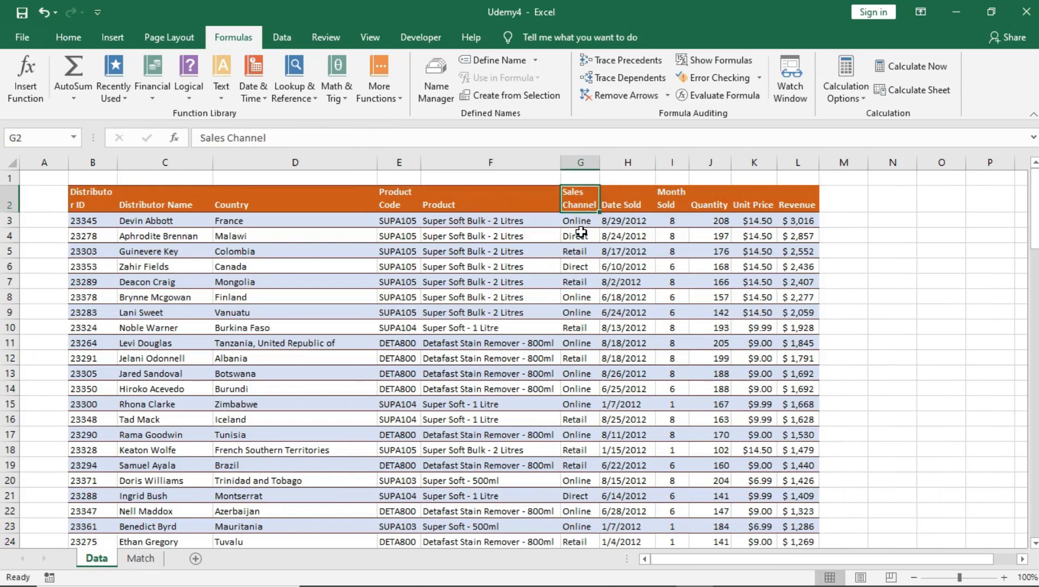
pyautogui.click(140, 558)
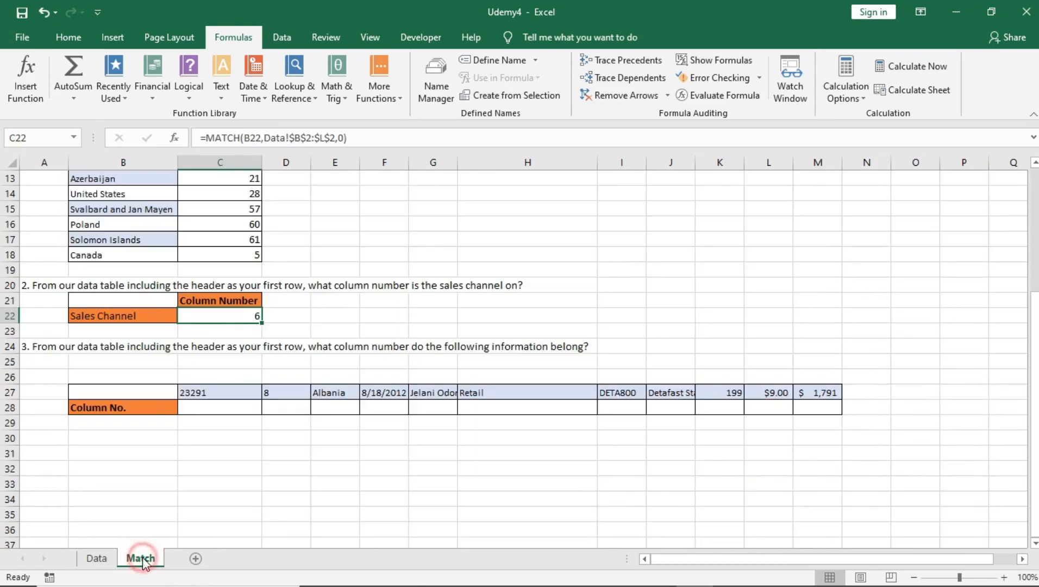
pyautogui.scroll(2, 217, 318)
pyautogui.scroll(-2, 214, 324)
pyautogui.click(417, 377)
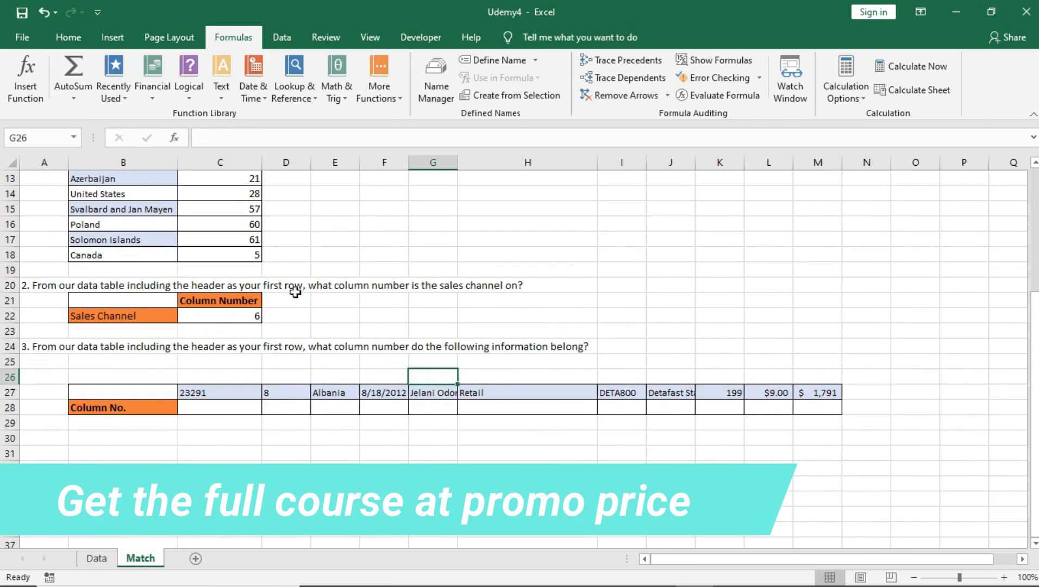
pyautogui.click(203, 395)
pyautogui.moveTo(211, 396); pyautogui.dragTo(803, 392)
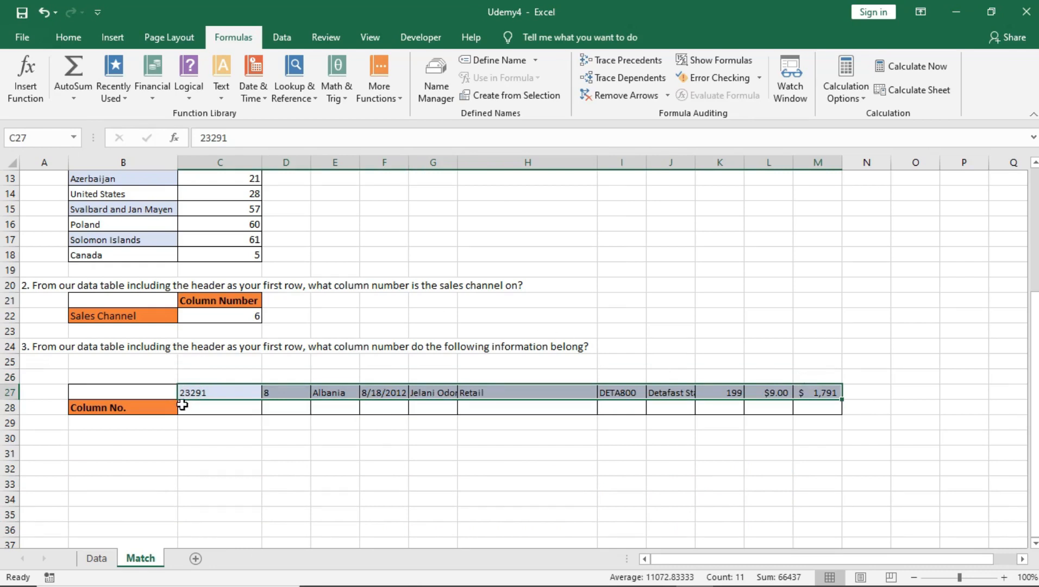
pyautogui.click(194, 391)
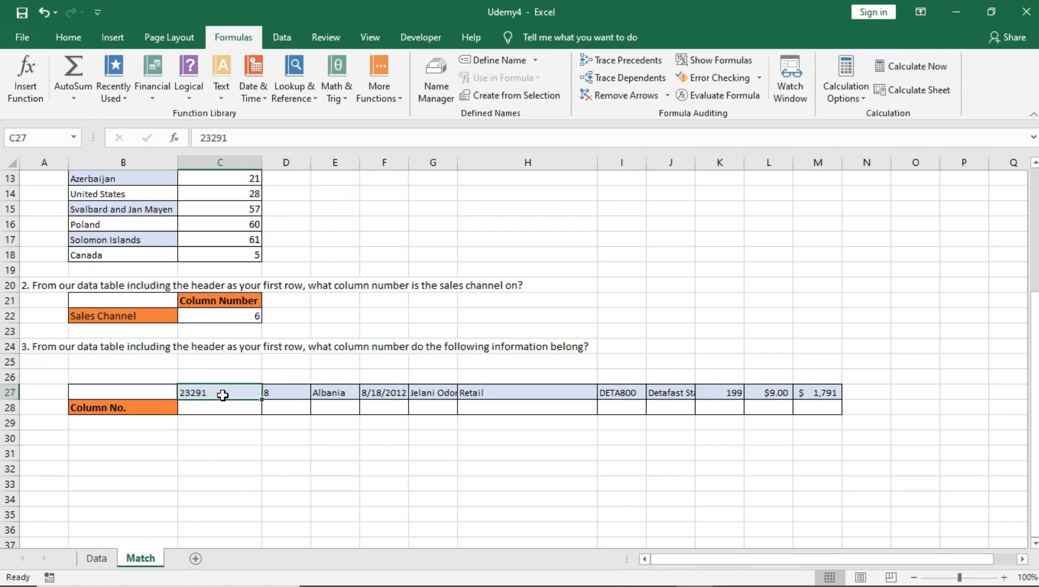
pyautogui.click(275, 391)
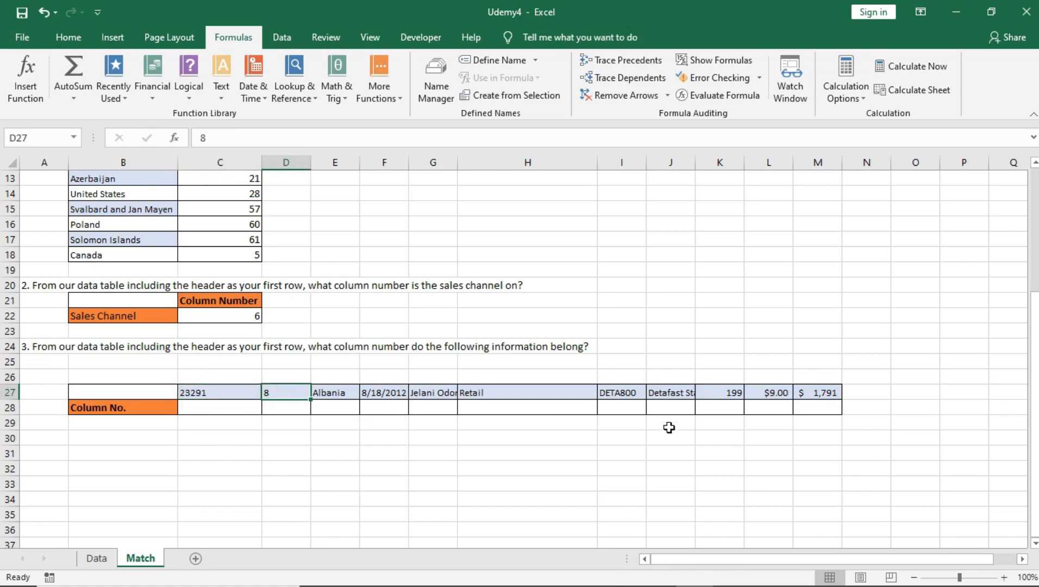
# Review the Data sheet's Month Sold, Country, Product, Sales Channel and Product Code values
pyautogui.click(97, 558)
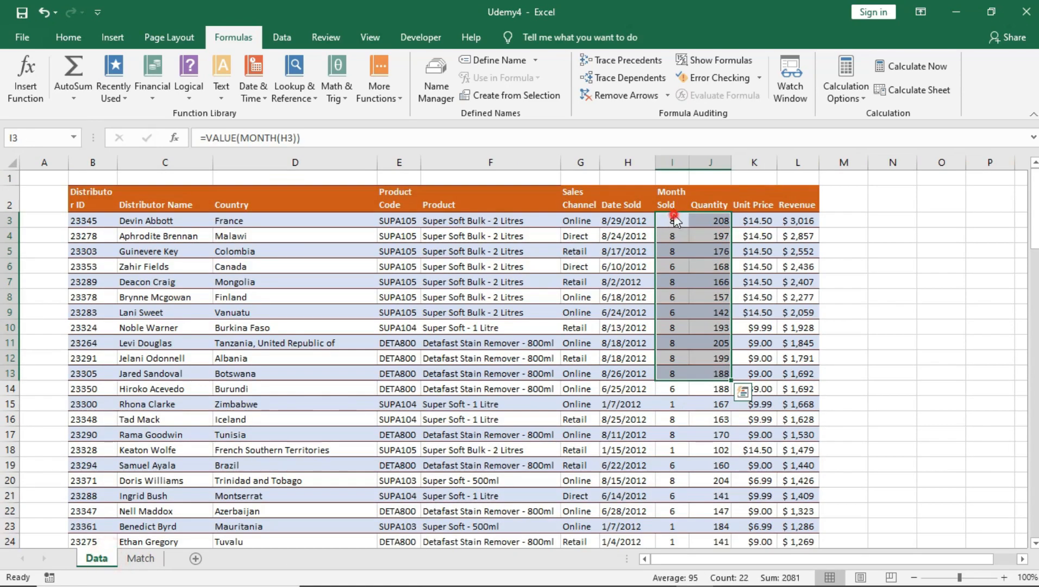
pyautogui.click(671, 235)
pyautogui.moveTo(670, 193); pyautogui.dragTo(670, 343)
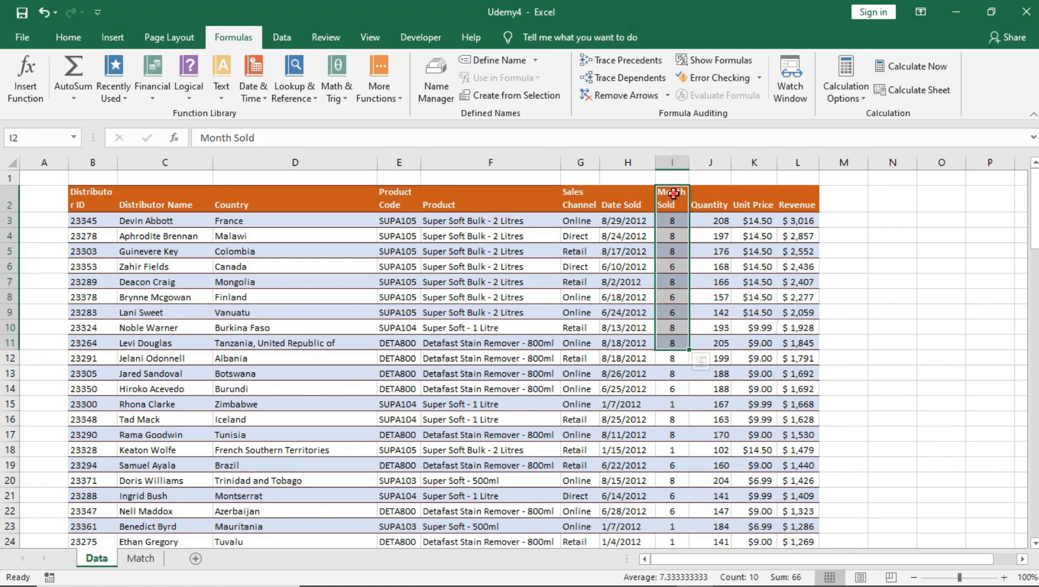
pyautogui.moveTo(672, 220); pyautogui.dragTo(674, 405)
pyautogui.click(674, 224)
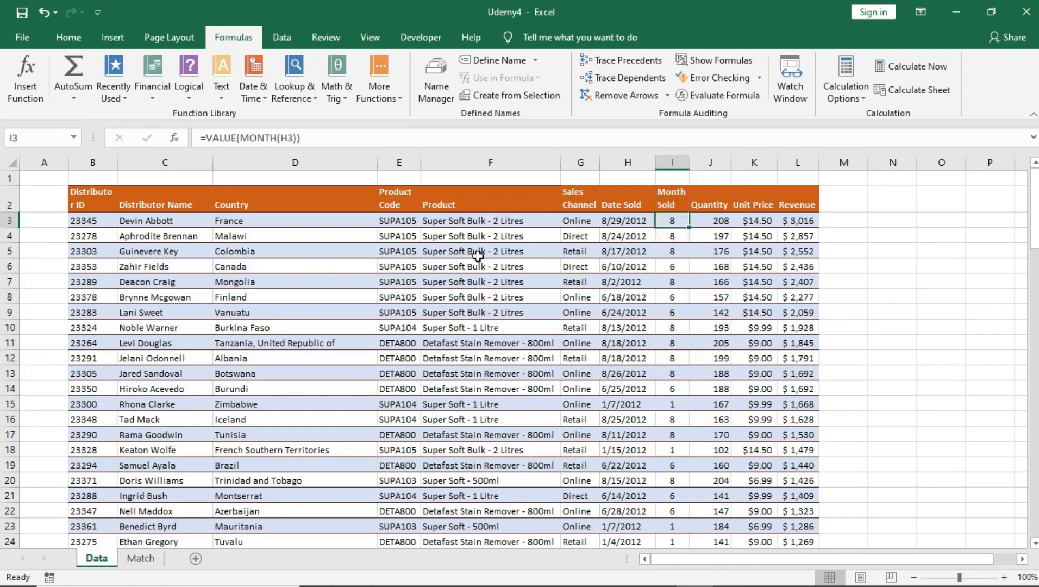
pyautogui.click(241, 223)
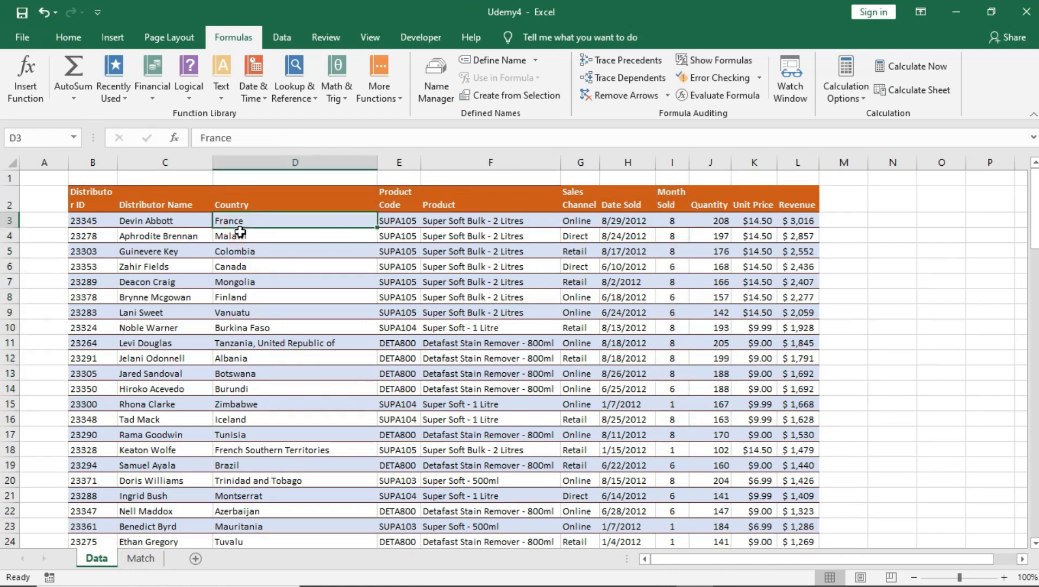
pyautogui.click(490, 222)
pyautogui.click(579, 221)
pyautogui.click(403, 233)
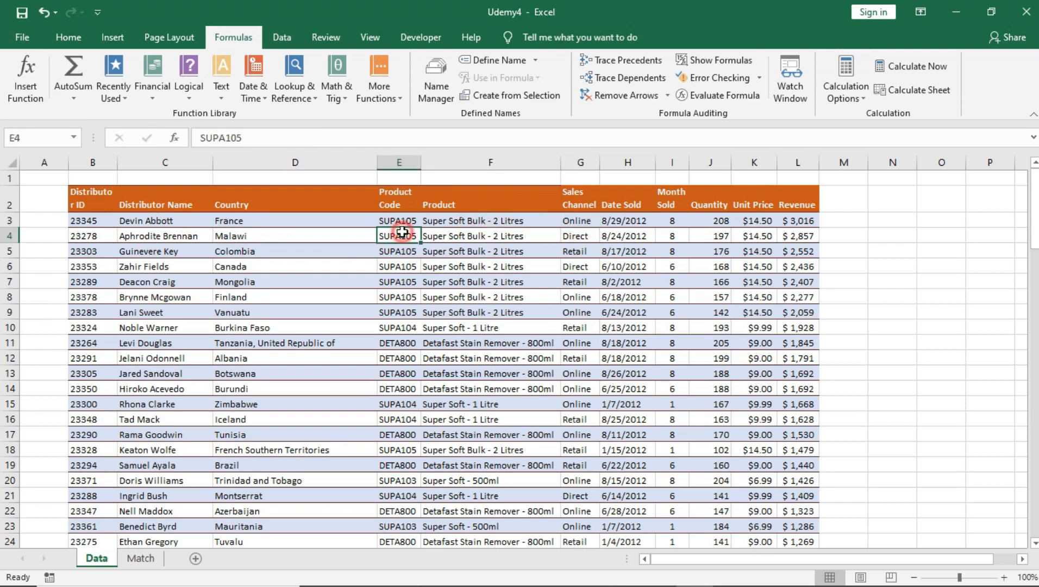
pyautogui.click(142, 559)
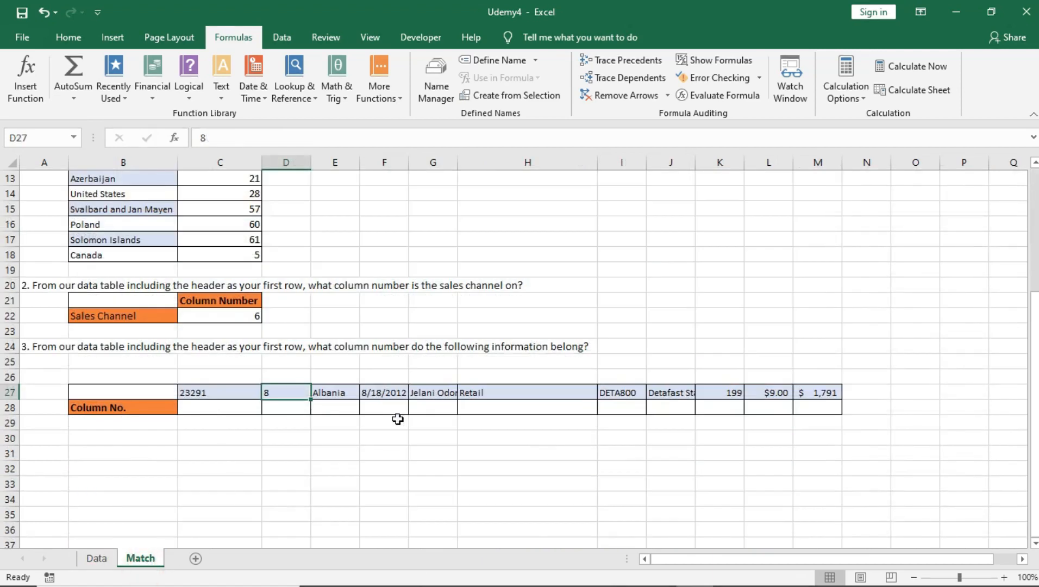
pyautogui.click(100, 560)
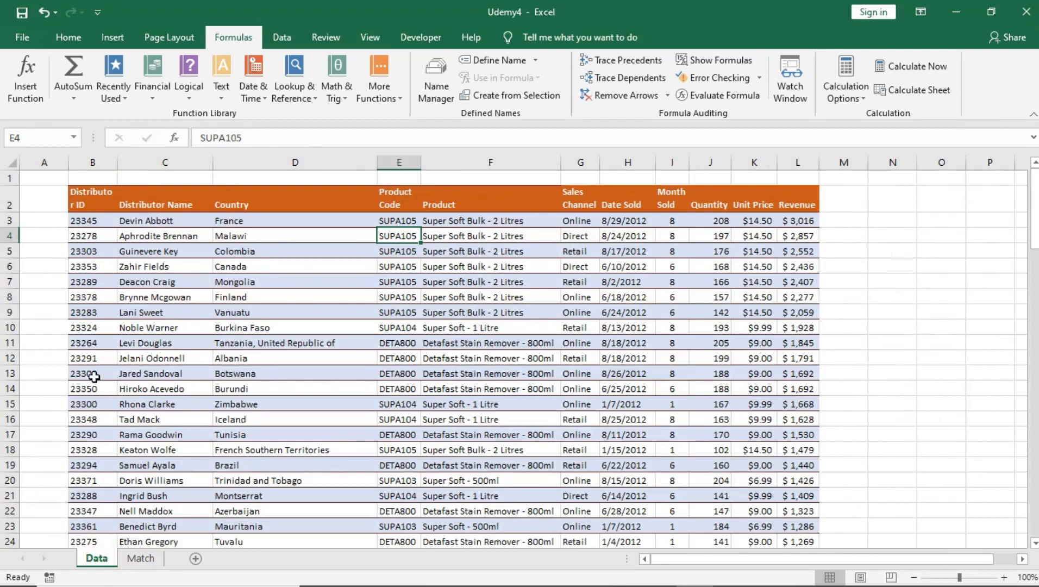
pyautogui.moveTo(90, 364); pyautogui.dragTo(822, 364)
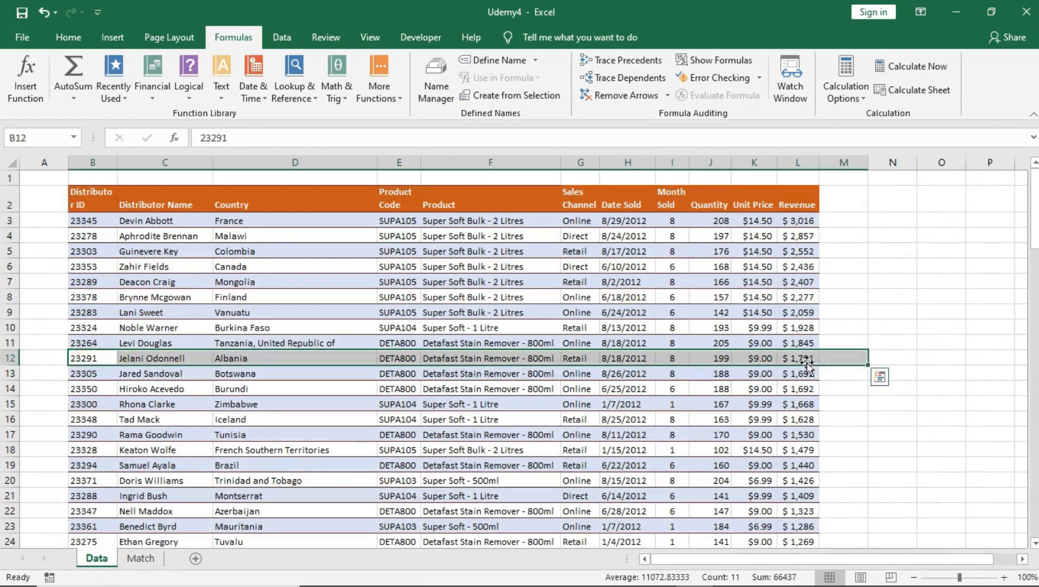
pyautogui.click(132, 359)
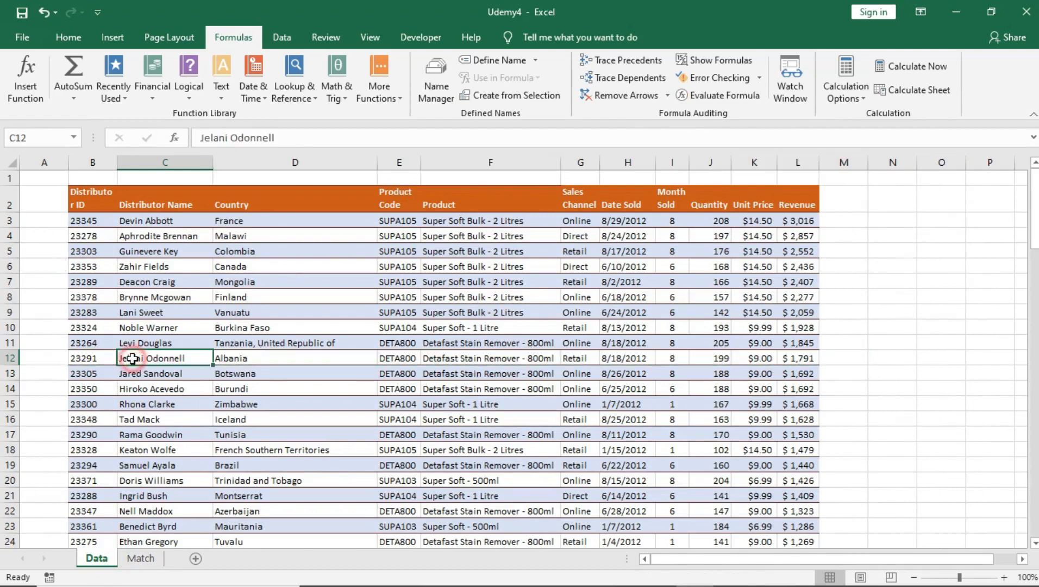
pyautogui.click(98, 359)
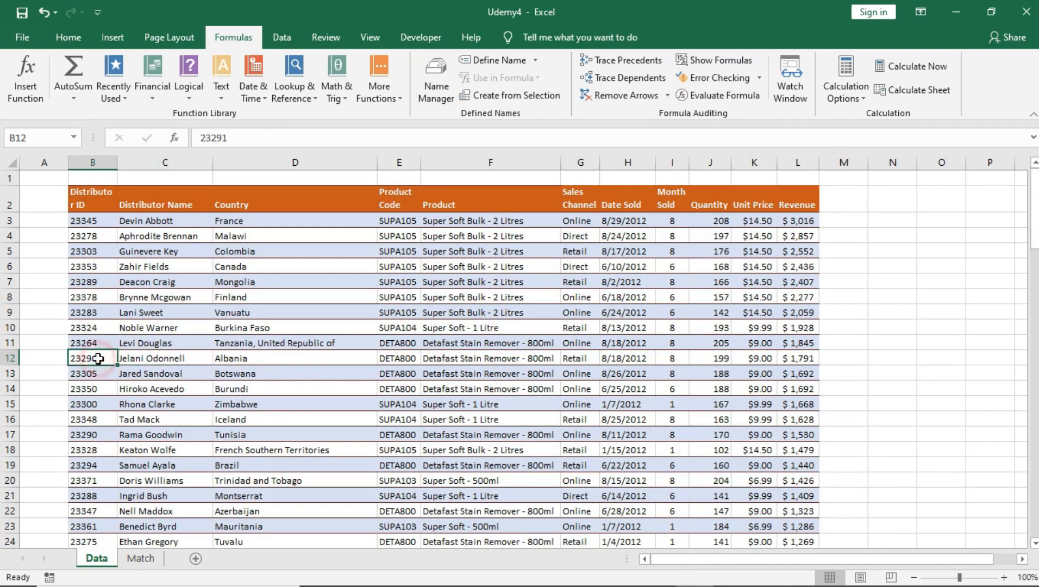
pyautogui.click(679, 360)
pyautogui.click(168, 357)
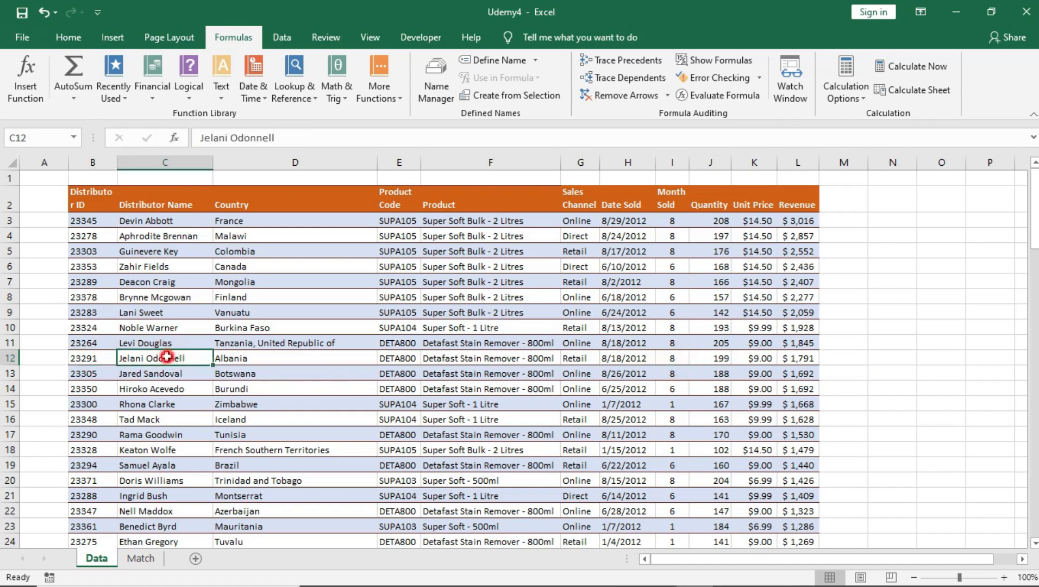
pyautogui.click(530, 353)
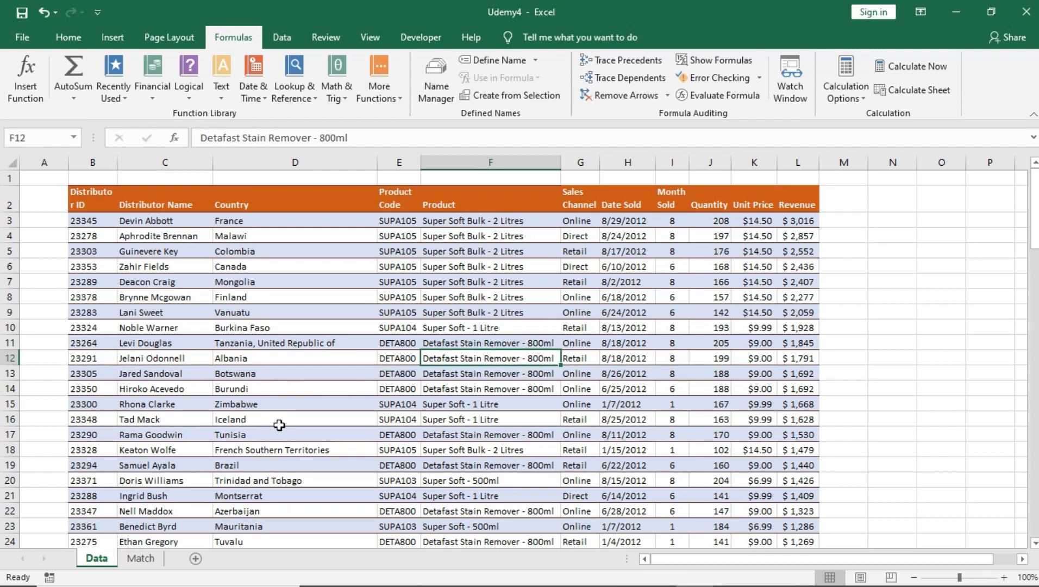
pyautogui.click(153, 359)
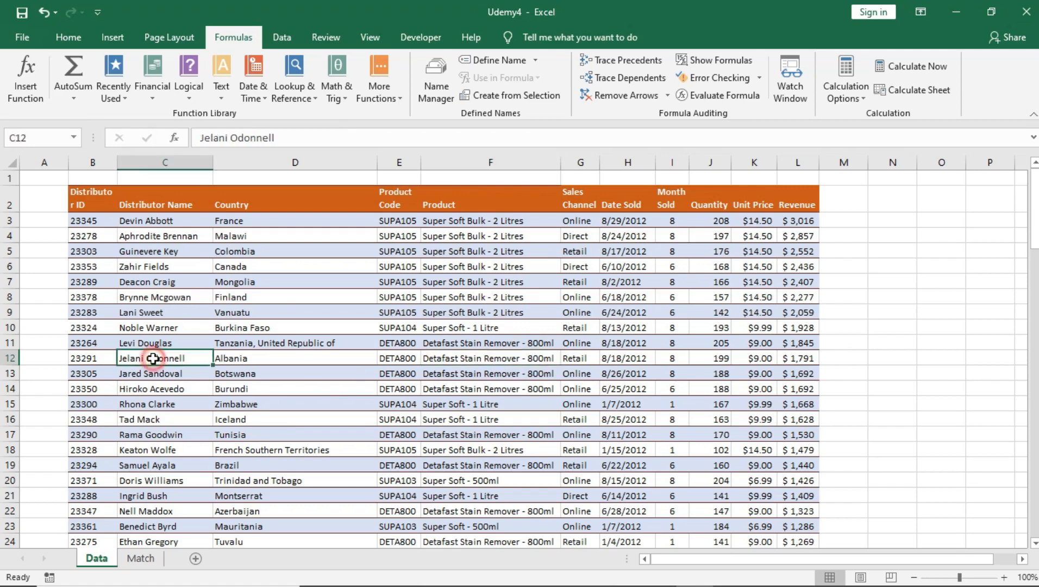
pyautogui.click(475, 363)
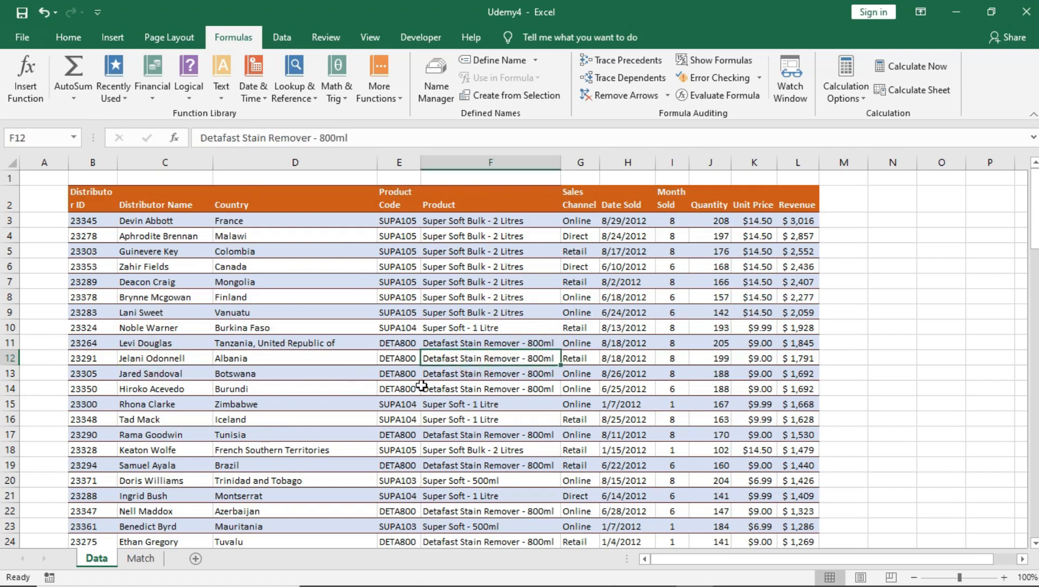
pyautogui.click(143, 359)
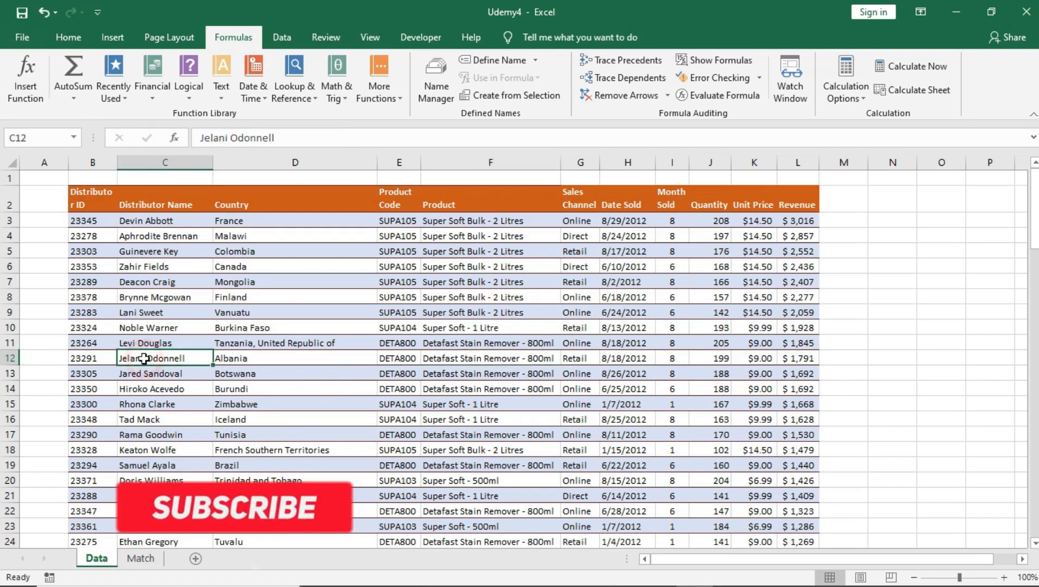
pyautogui.moveTo(154, 198); pyautogui.dragTo(156, 467)
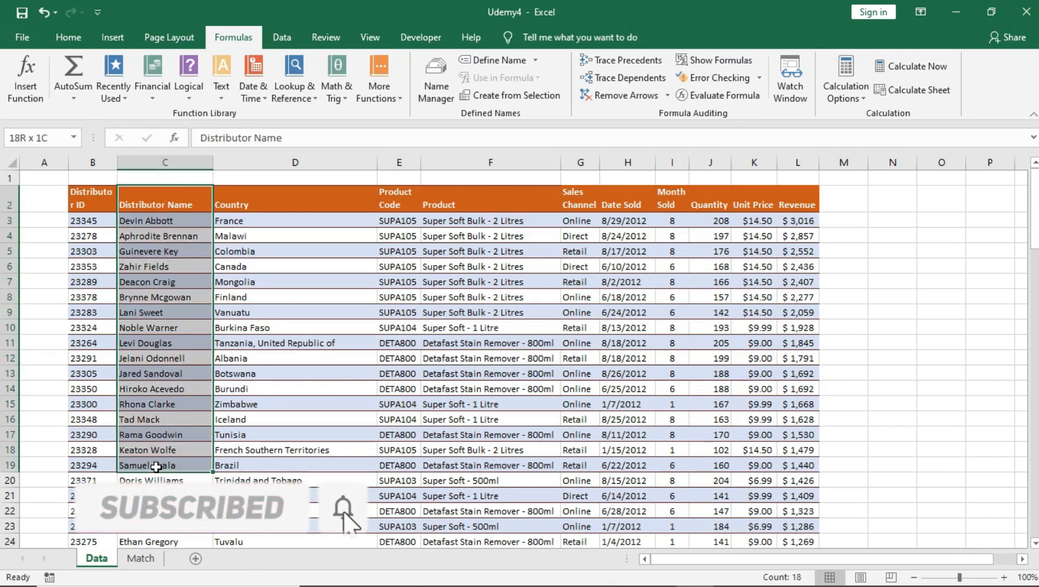
pyautogui.click(141, 558)
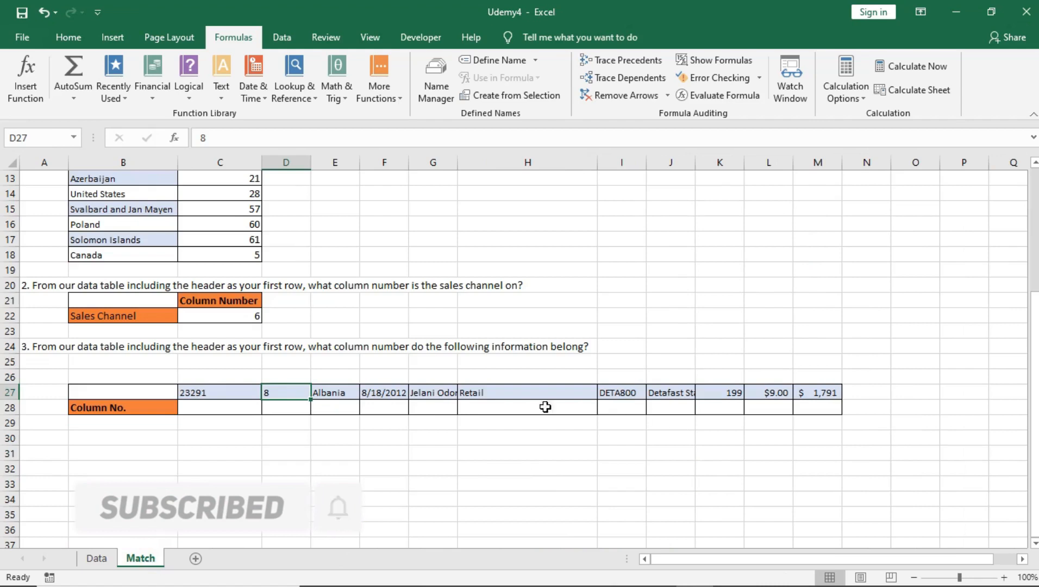
# Auto-fit column G so the row-27 distributor name shows in full
pyautogui.click(425, 405)
pyautogui.doubleClick(425, 406)
pyautogui.click(430, 435)
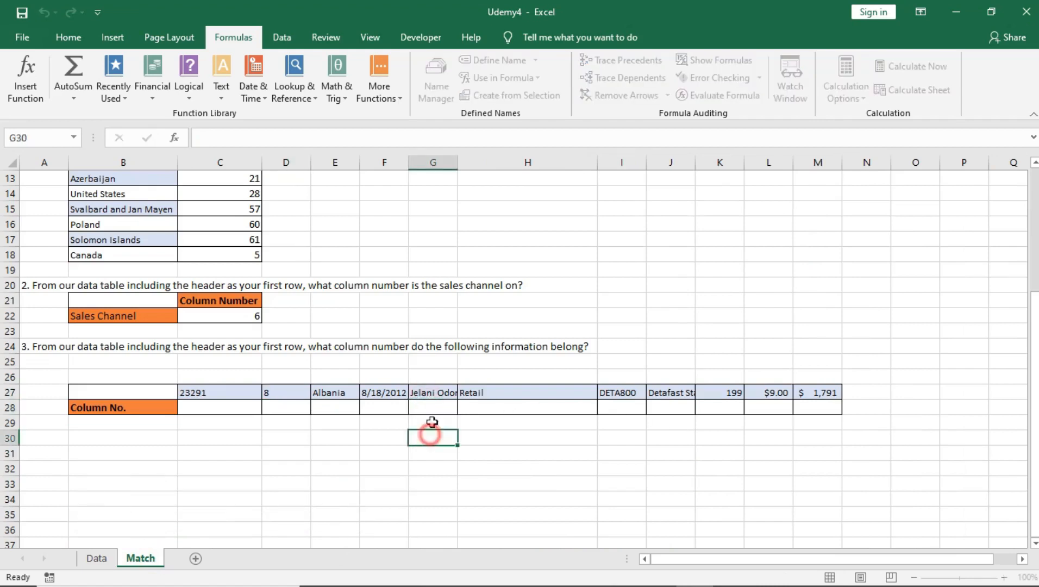
pyautogui.click(433, 407)
pyautogui.click(452, 163)
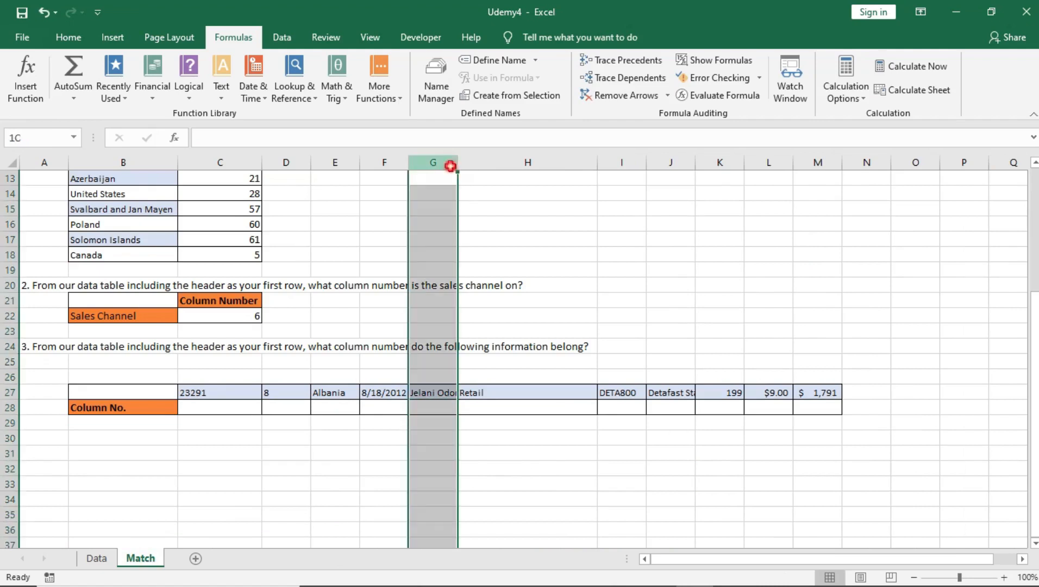
pyautogui.doubleClick(458, 163)
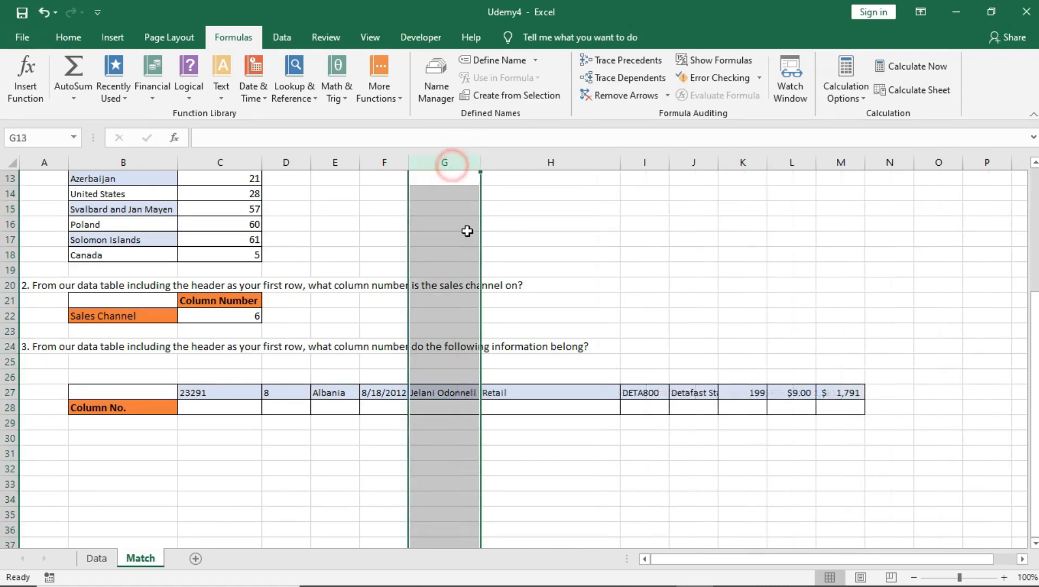
pyautogui.click(459, 406)
# Cross-check the Data sheet's Distributor Name and Month Sold columns against row 27
pyautogui.click(98, 558)
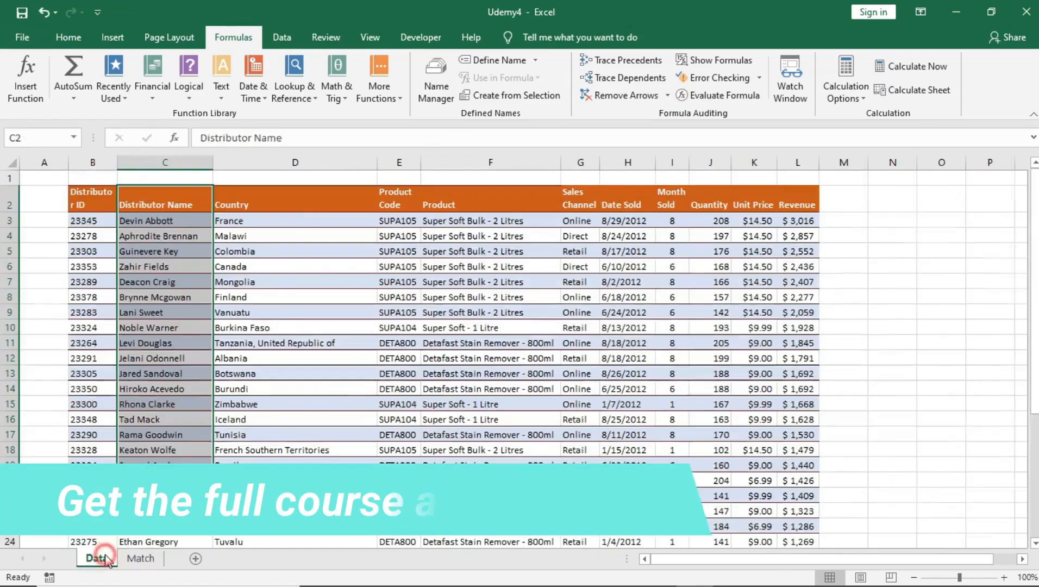
pyautogui.moveTo(162, 243); pyautogui.dragTo(164, 407)
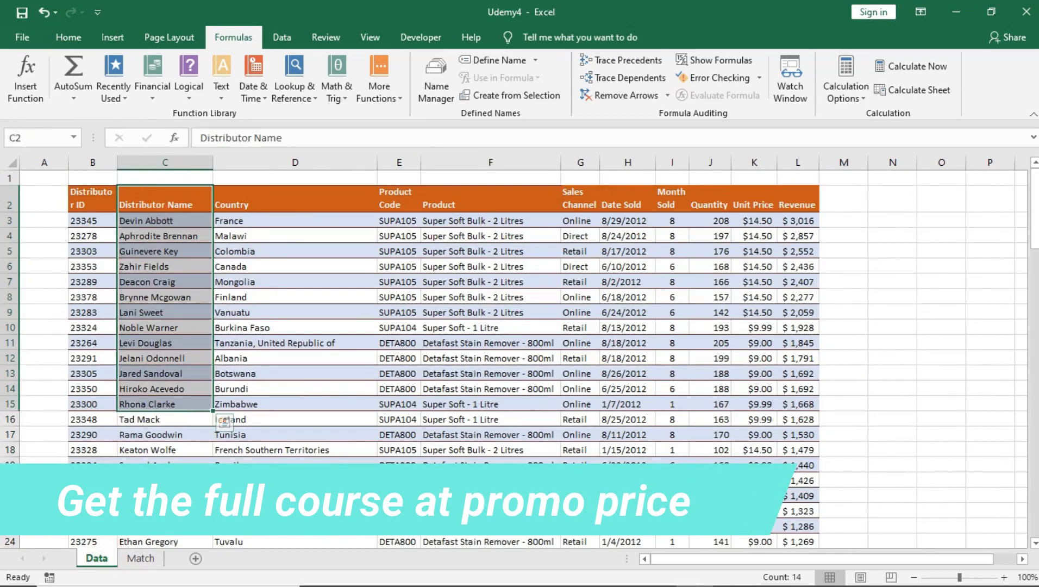
pyautogui.click(153, 359)
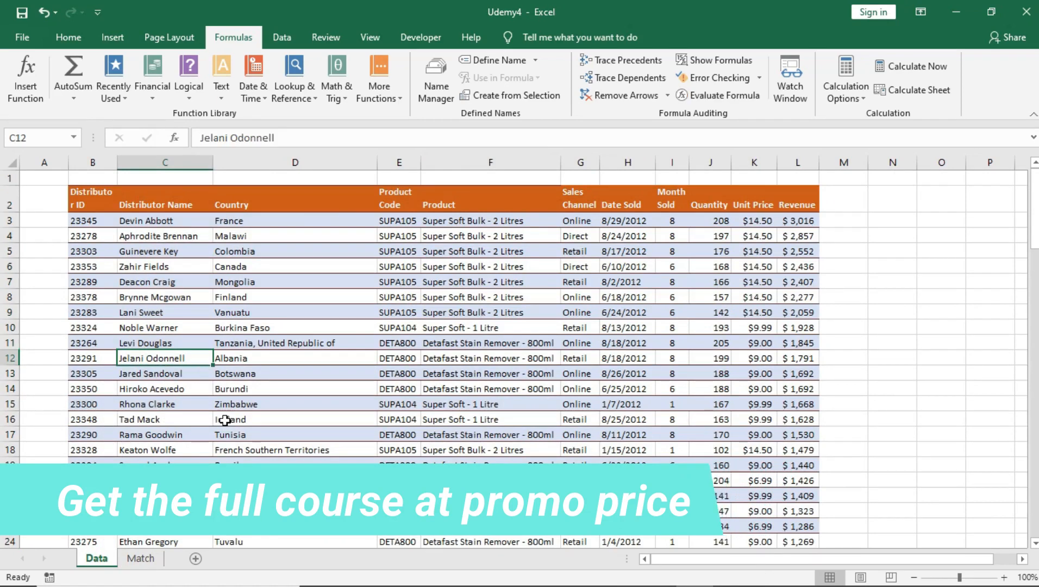
pyautogui.click(144, 559)
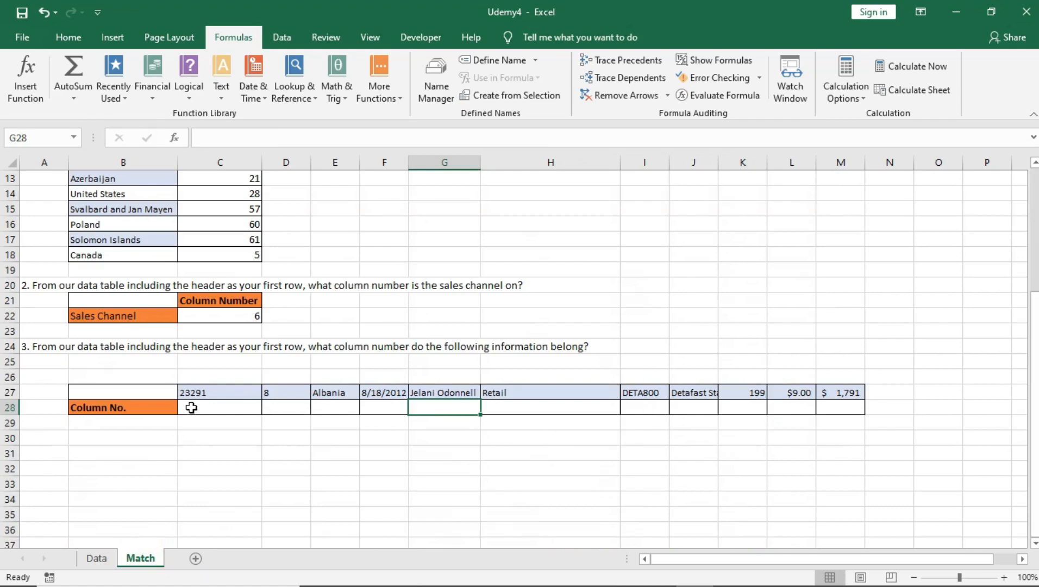
pyautogui.click(334, 407)
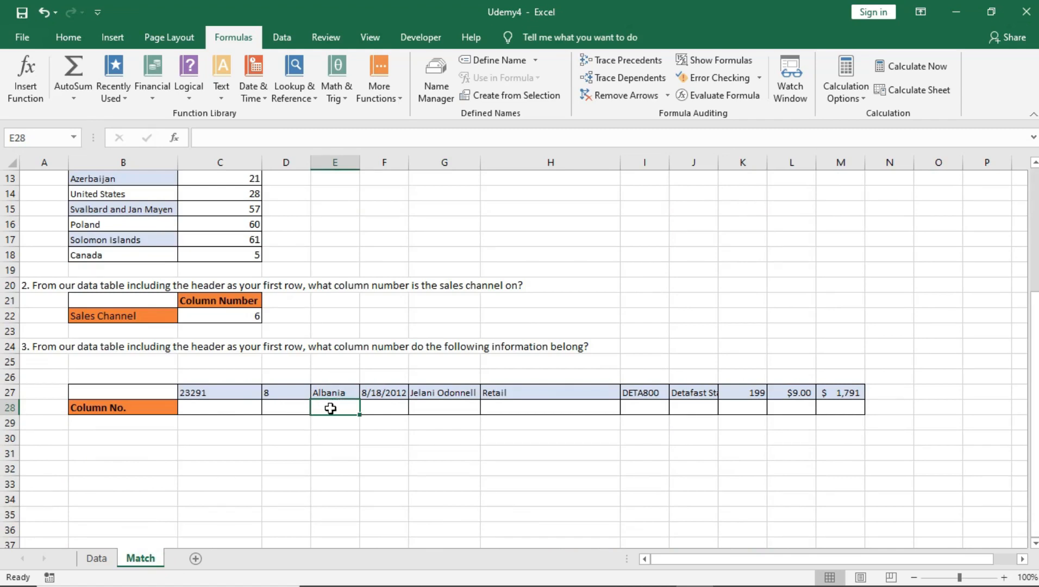
pyautogui.click(96, 558)
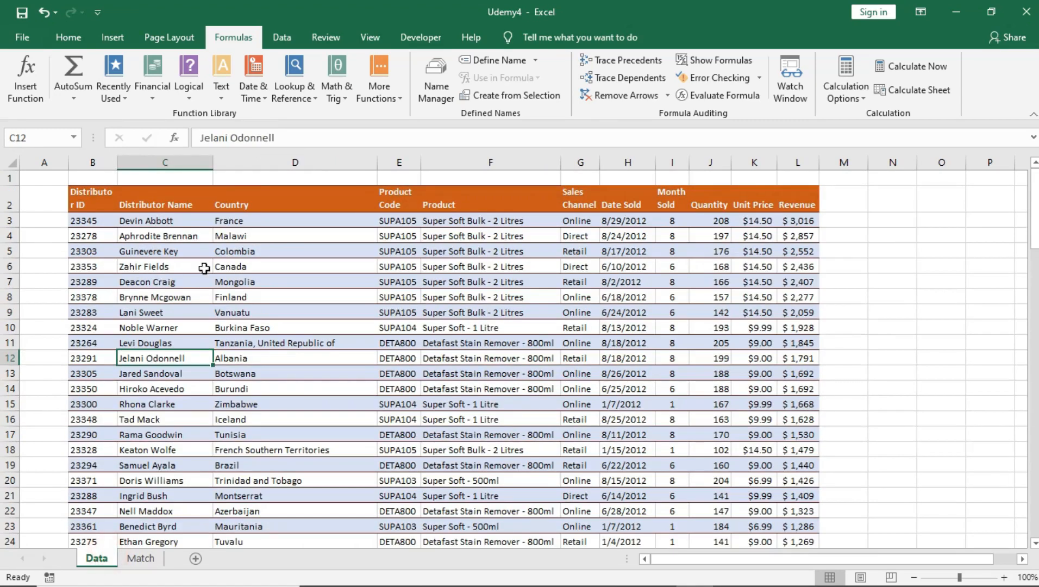
pyautogui.moveTo(671, 179); pyautogui.dragTo(671, 489)
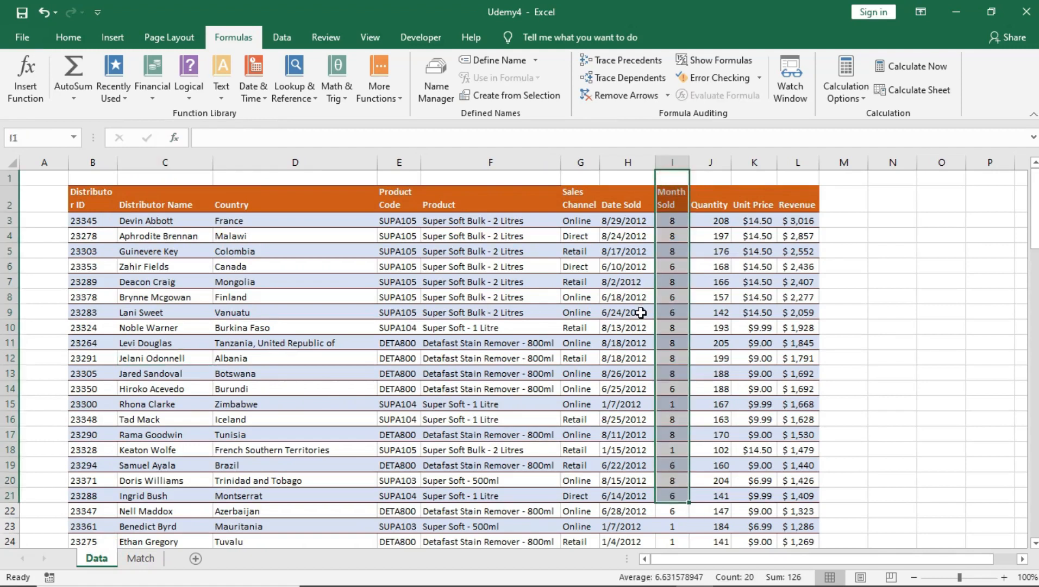
pyautogui.click(140, 558)
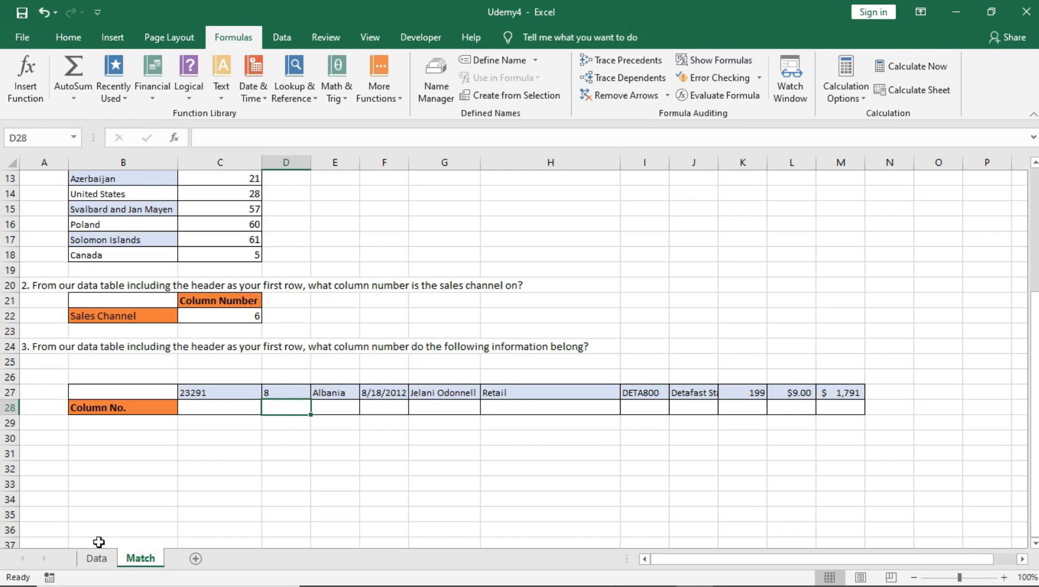
pyautogui.click(210, 409)
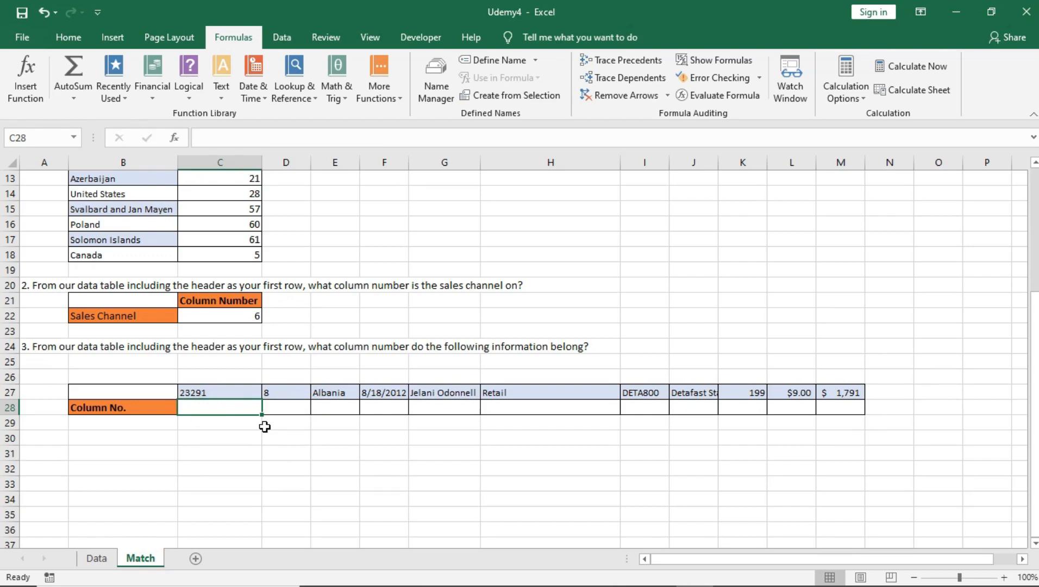
# Start C28 as =match(C27, using the Data sheet's row 12 as the range
pyautogui.click(289, 442)
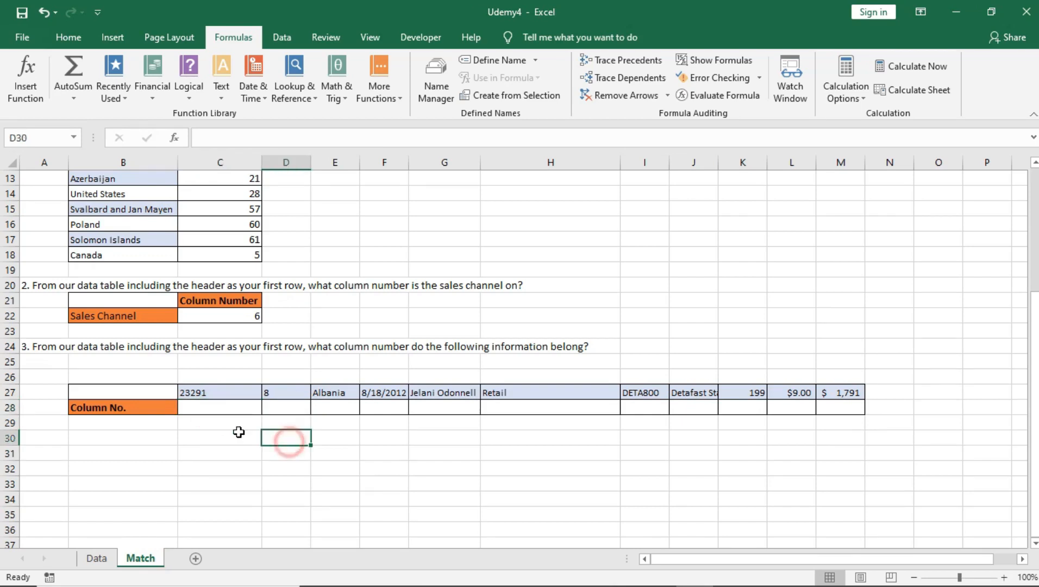
pyautogui.doubleClick(232, 408)
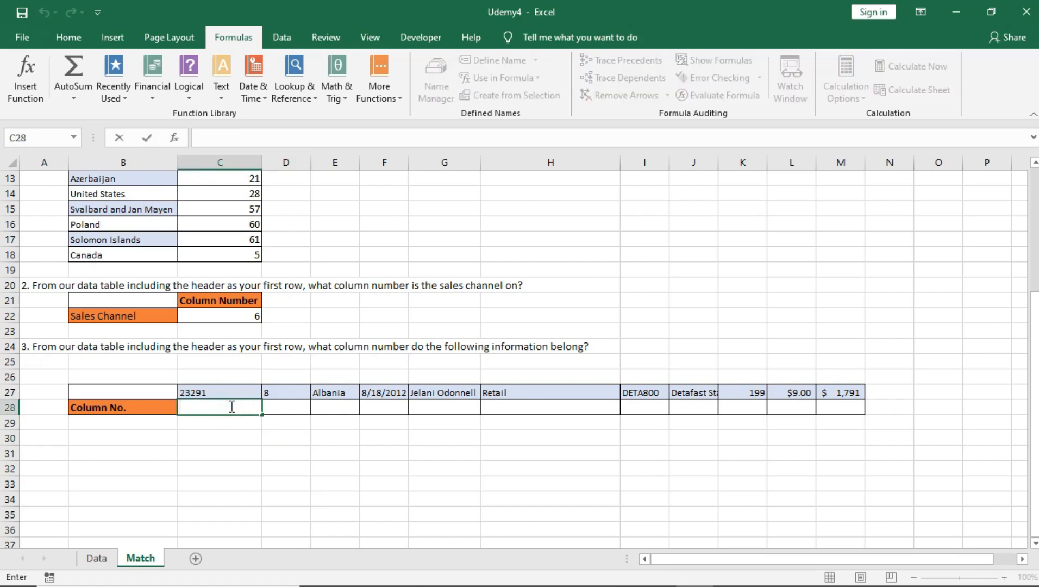
pyautogui.write('=ma')
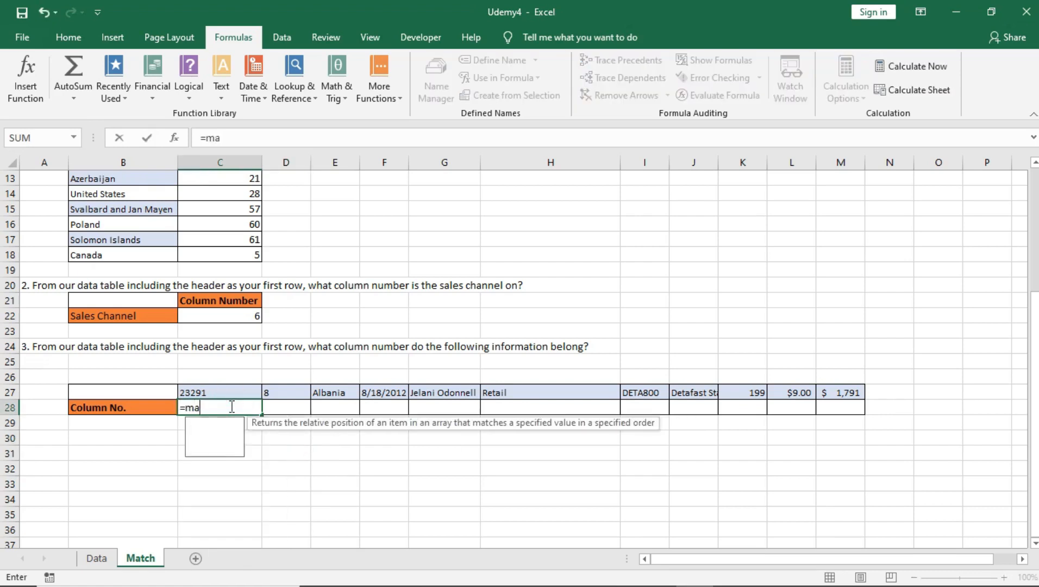
pyautogui.write('tch(')
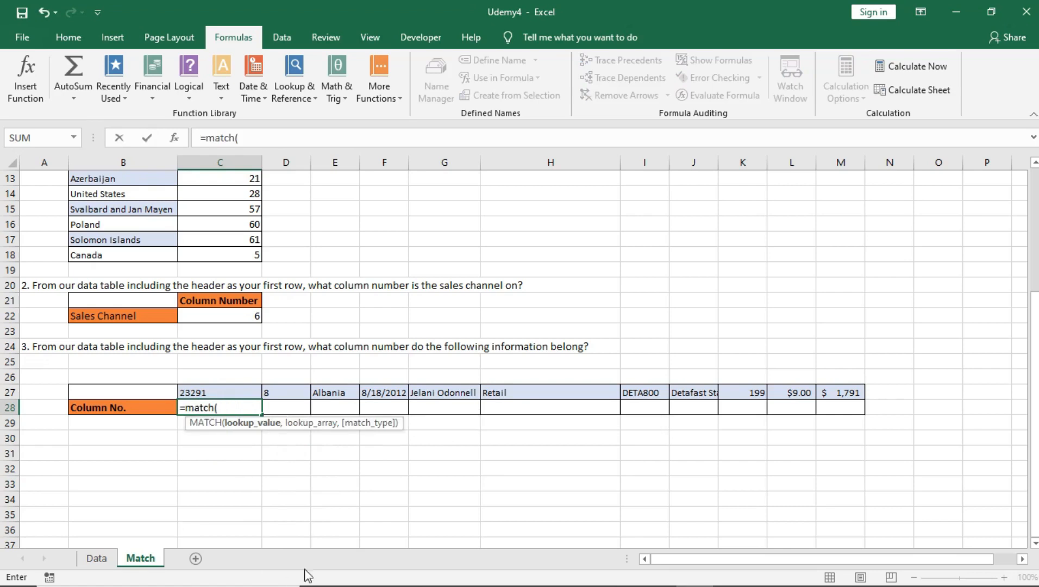
pyautogui.click(206, 393)
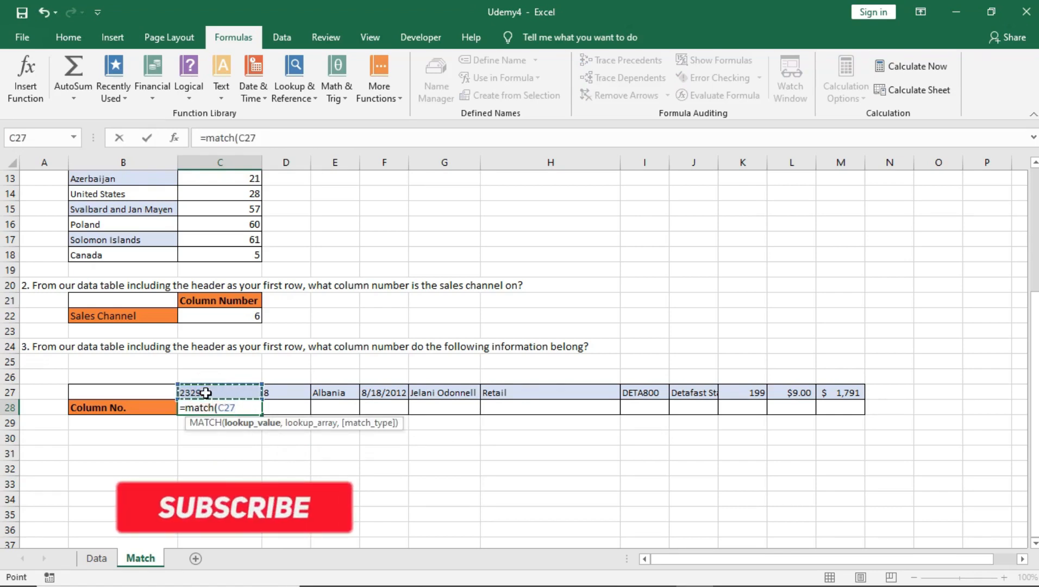
pyautogui.write(',')
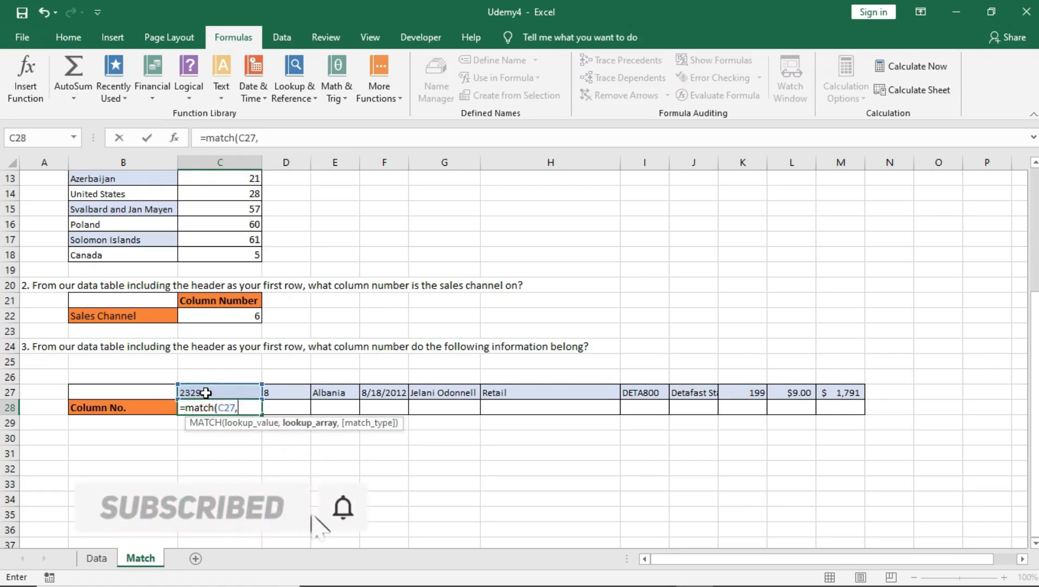
pyautogui.scroll(2, 111, 564)
pyautogui.click(110, 560)
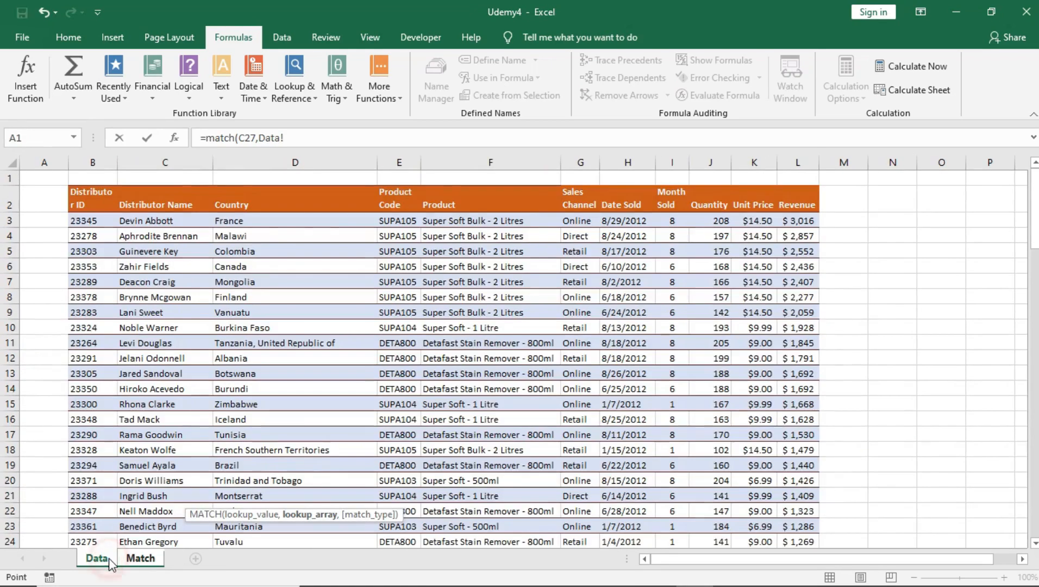
pyautogui.moveTo(79, 350); pyautogui.dragTo(794, 359)
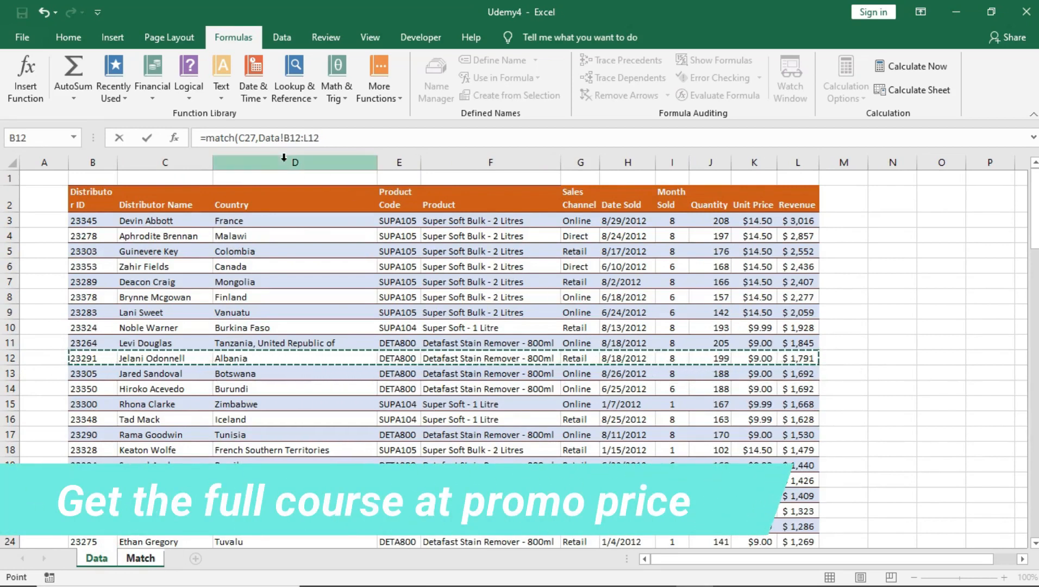
# Make the range Data!$B$12:$L$12 absolute and choose exact match (0)
pyautogui.moveTo(282, 138); pyautogui.dragTo(309, 138)
pyautogui.click(313, 138)
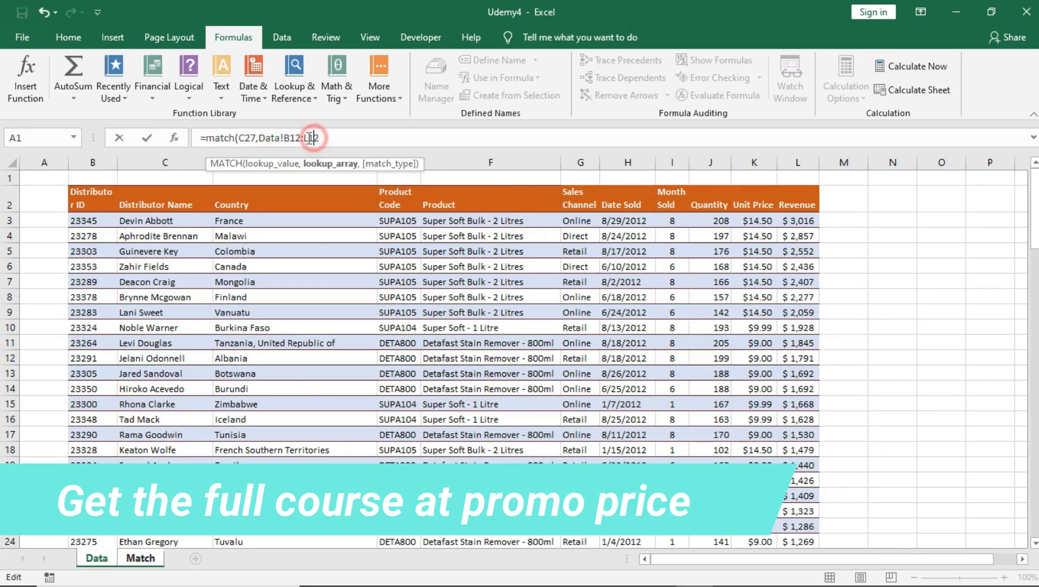
pyautogui.moveTo(284, 138); pyautogui.dragTo(320, 138)
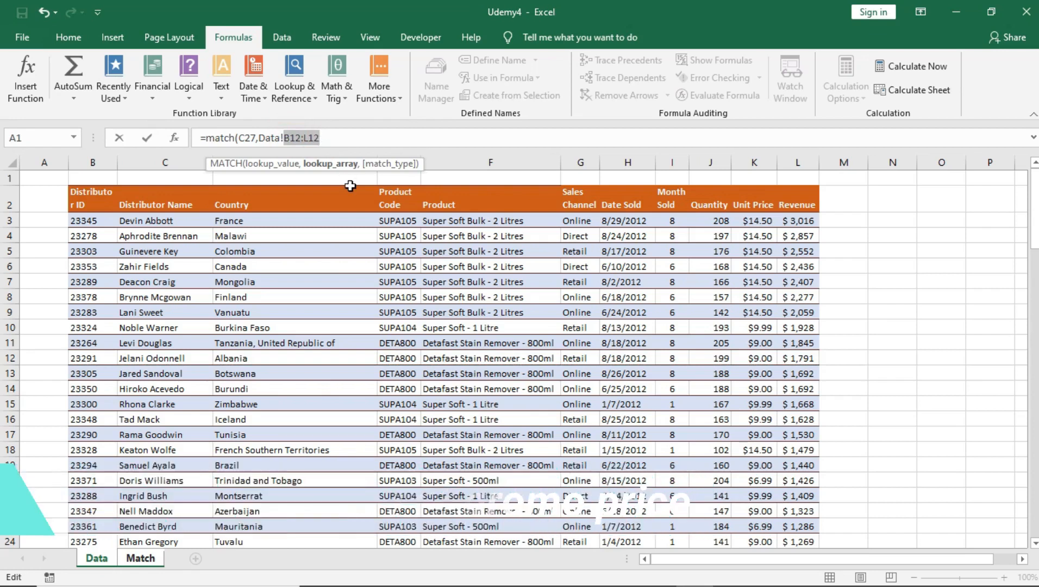
pyautogui.press('F4')
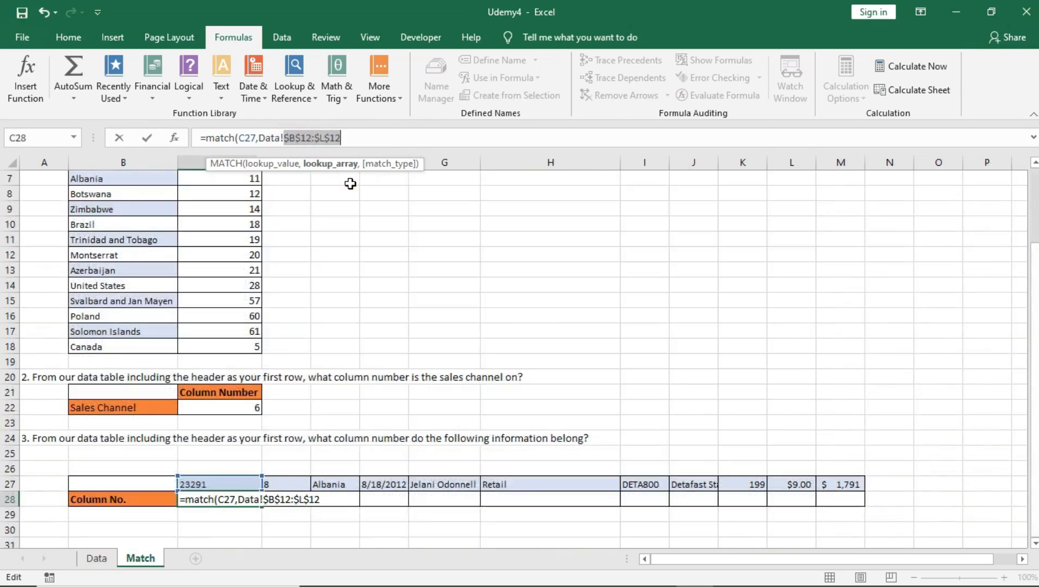
pyautogui.click(346, 139)
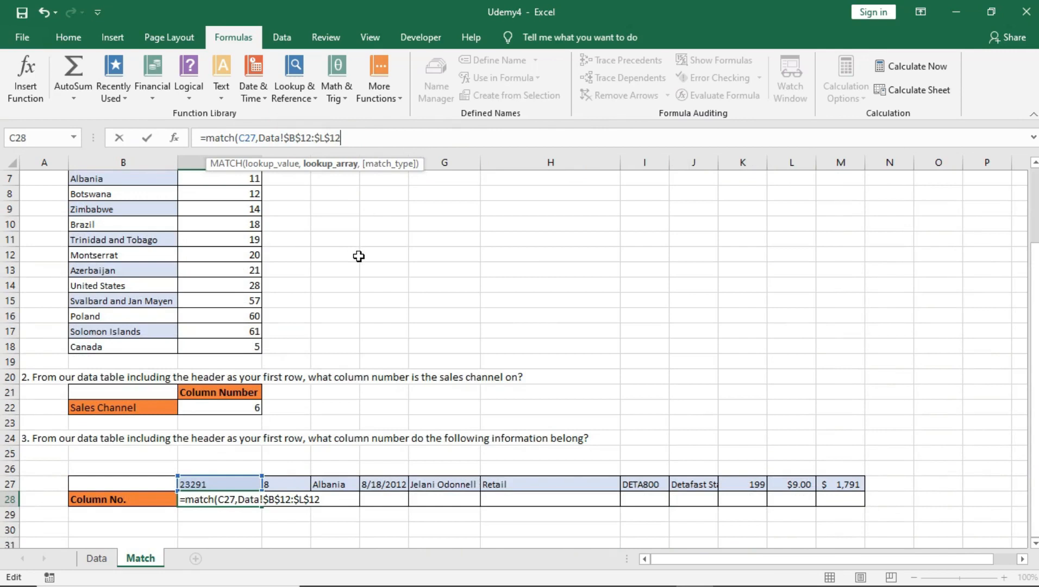
pyautogui.write(',')
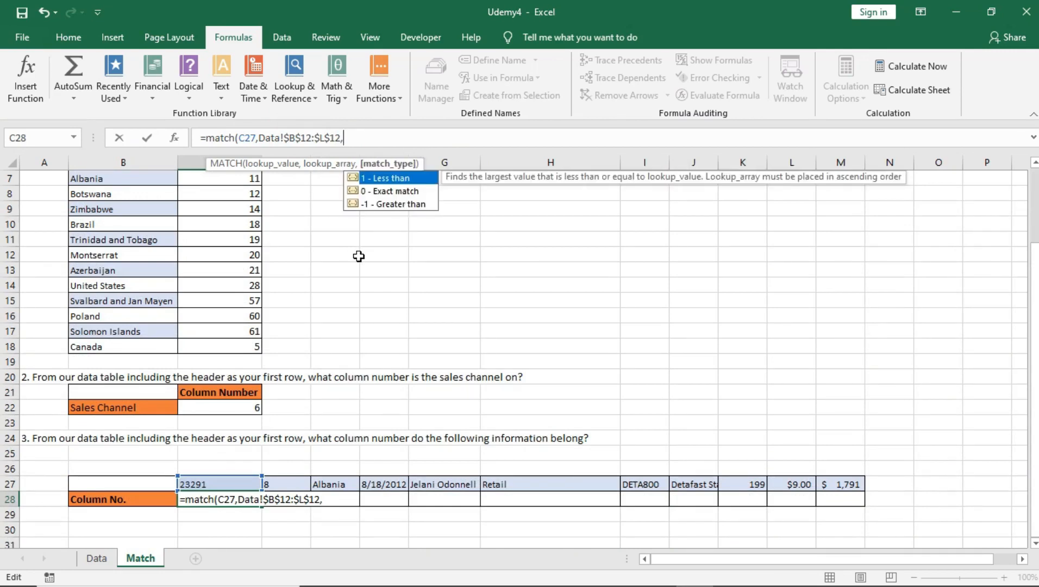
pyautogui.doubleClick(382, 194)
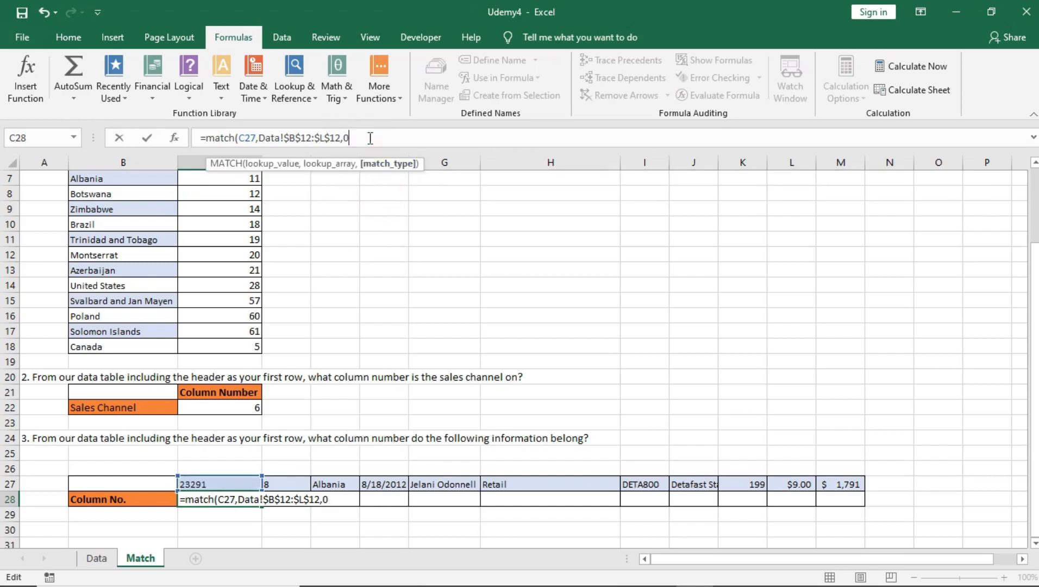
# Commit the C28 MATCH formula and fill it across to M28, giving 1, 8, 3, 7, 2, 6, 4, 5, 9, 10, 11
pyautogui.write(')')
pyautogui.press('Return')
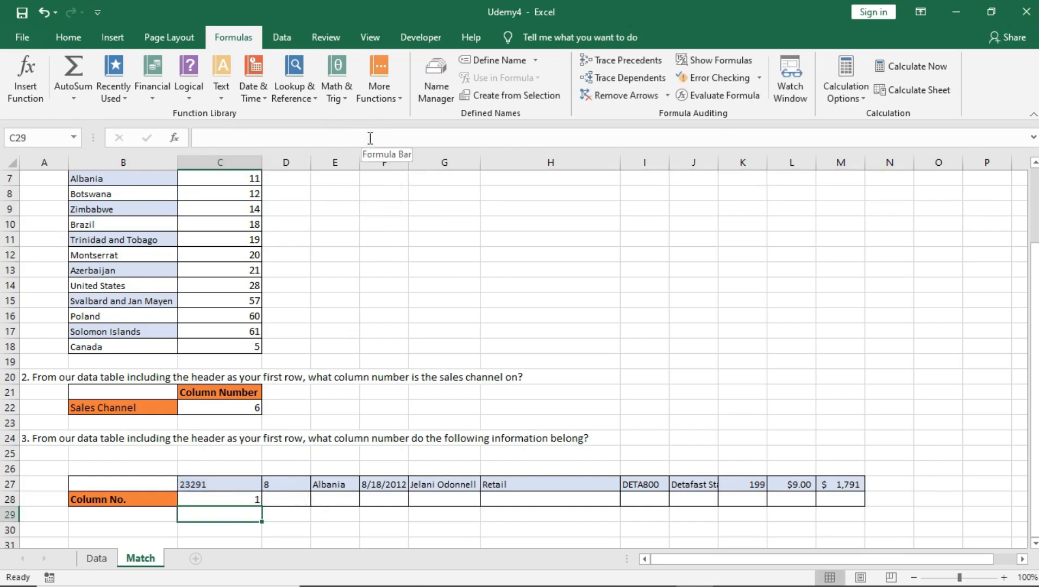
pyautogui.click(223, 496)
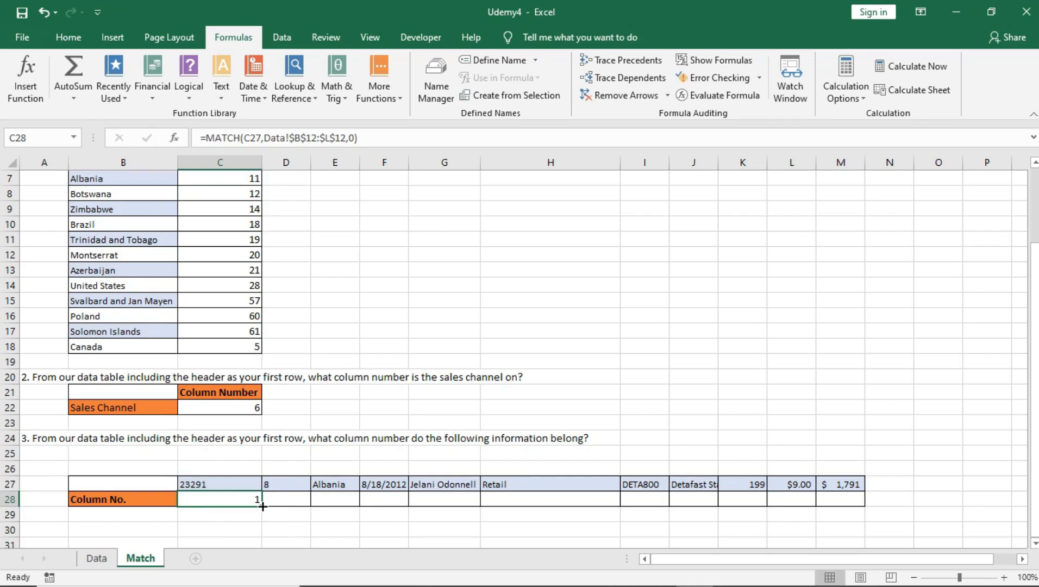
pyautogui.moveTo(262, 506); pyautogui.dragTo(880, 503)
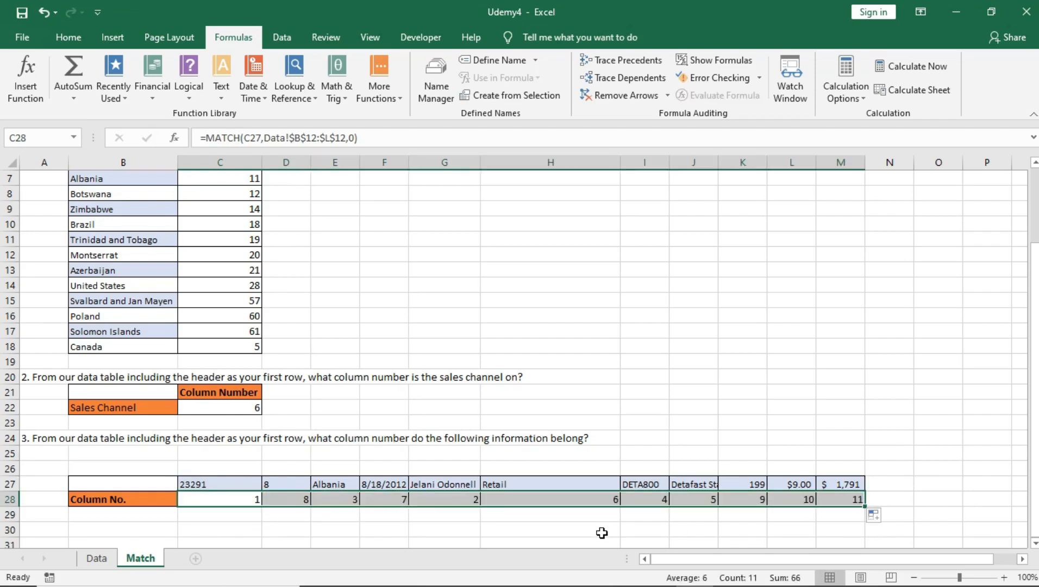
# Compare G27's distributor name and G28's result with the Distributor Name in the Data sheet's row 12
pyautogui.click(447, 503)
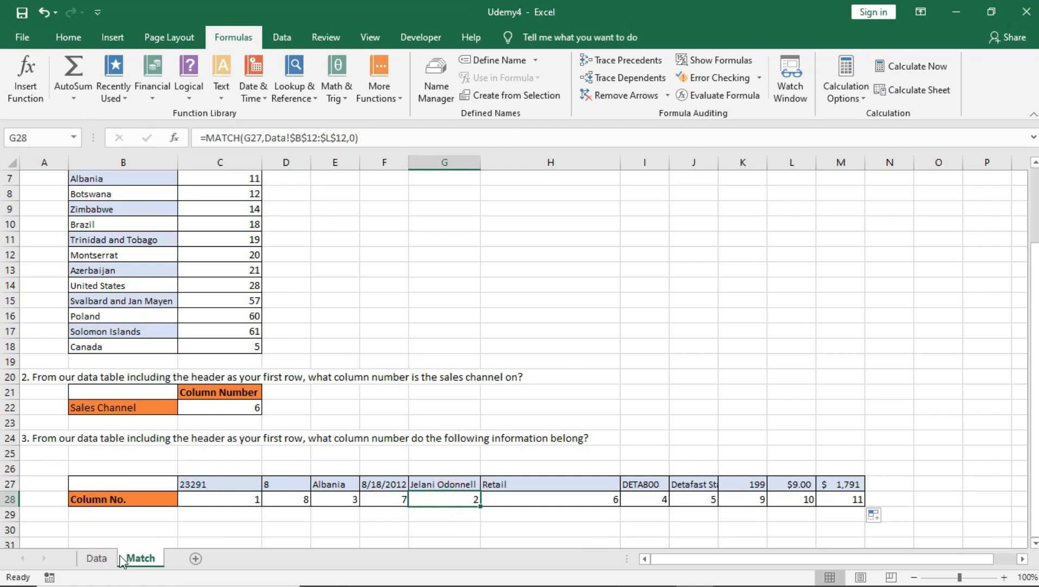
pyautogui.click(447, 484)
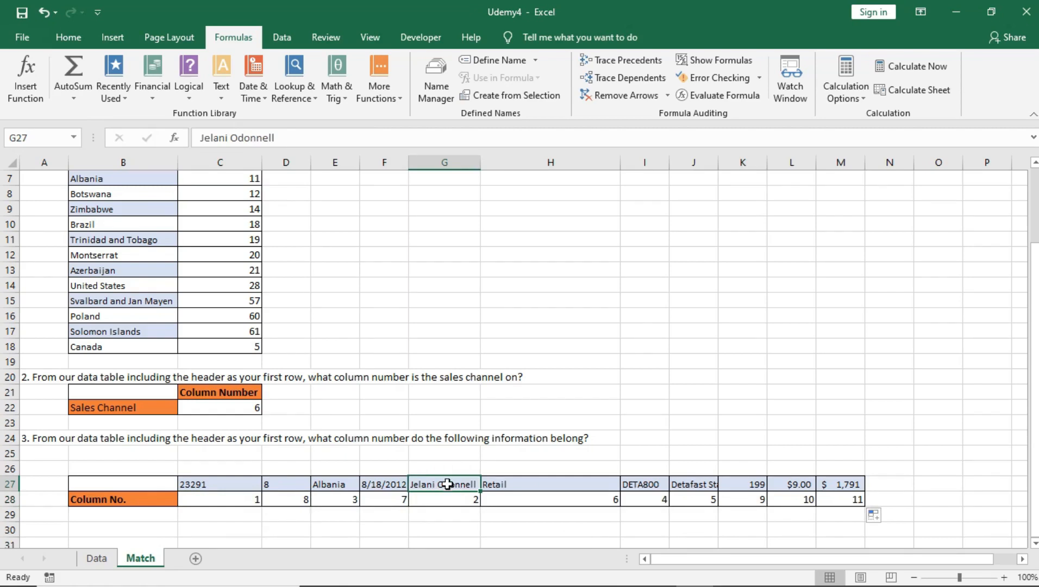
pyautogui.click(447, 499)
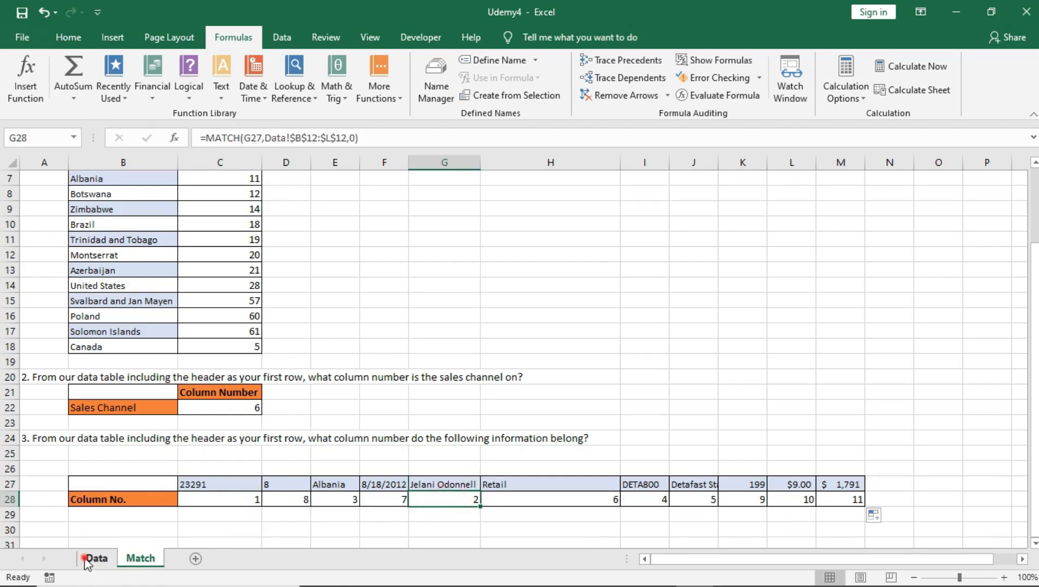
pyautogui.click(93, 558)
pyautogui.click(149, 163)
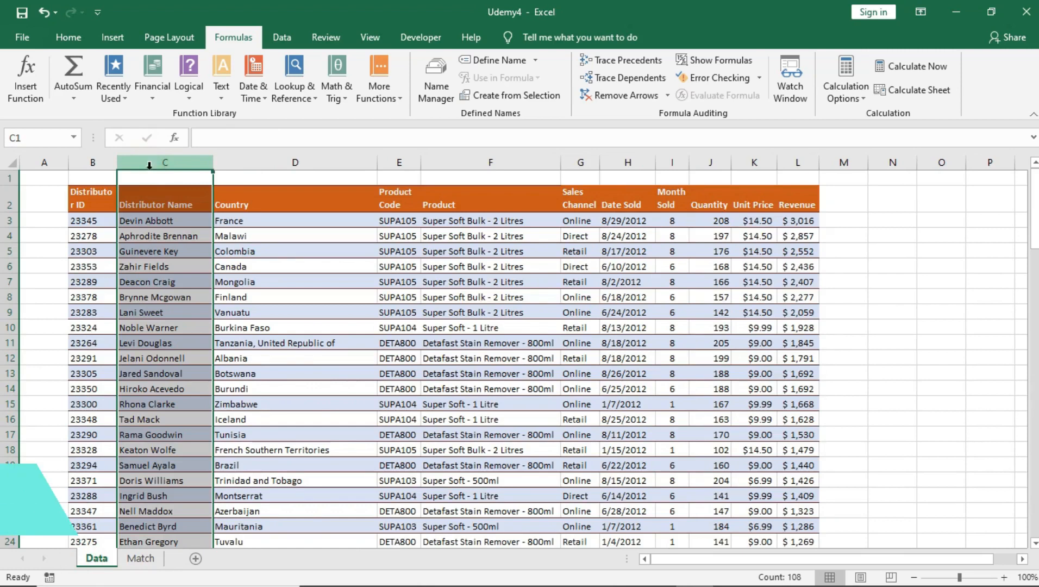
pyautogui.click(173, 359)
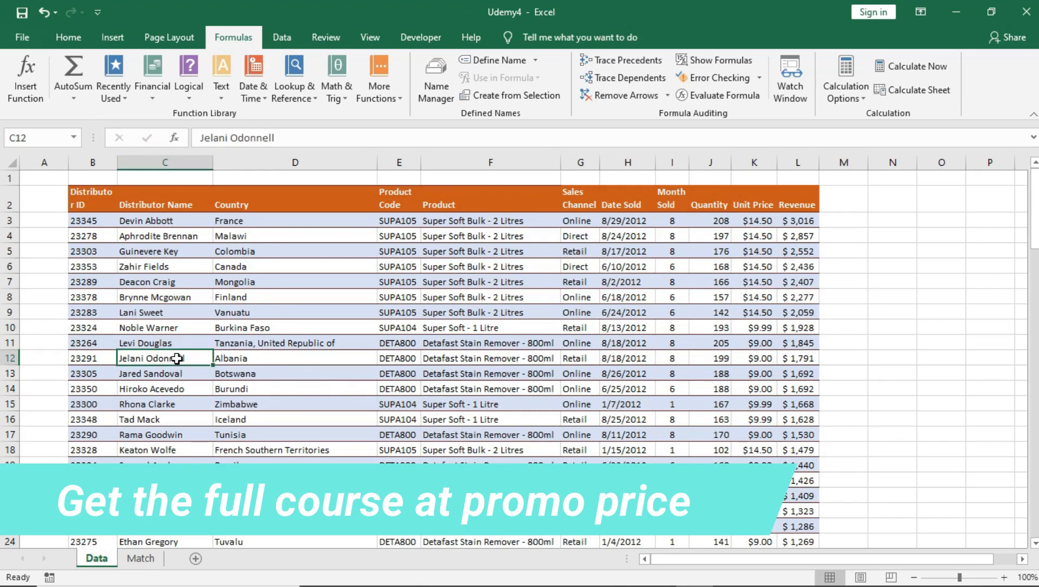
pyautogui.click(171, 404)
pyautogui.click(170, 359)
pyautogui.click(164, 163)
pyautogui.click(161, 360)
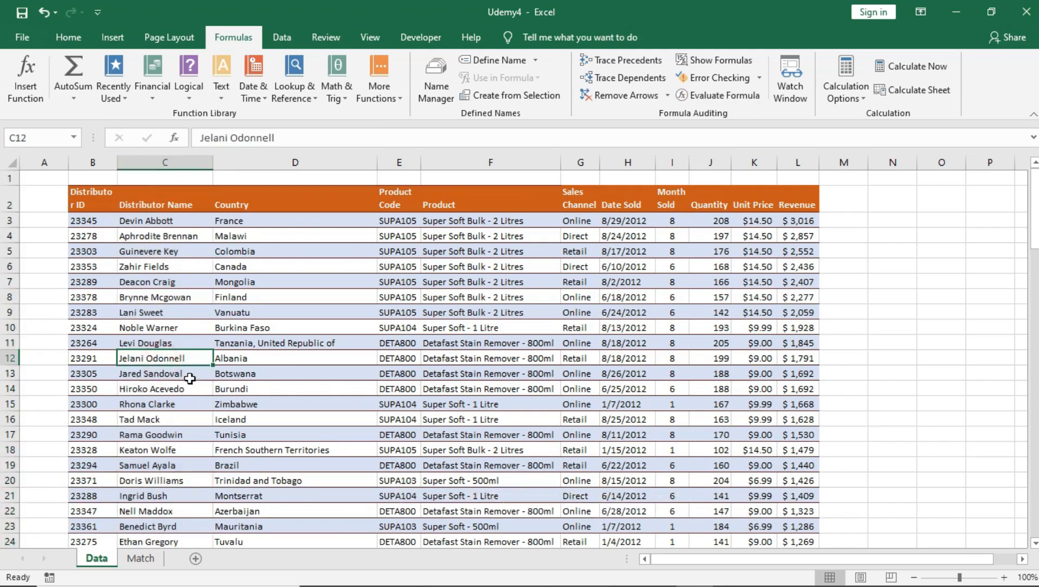
pyautogui.click(146, 559)
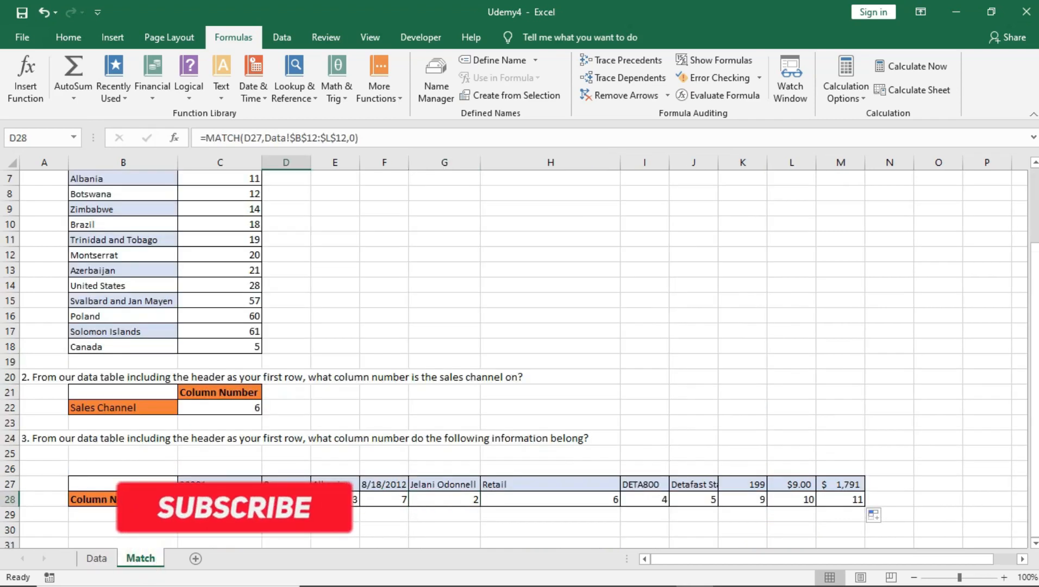
# Verify D27's value 8 against the Month Sold column position in Data row 12
pyautogui.press('Up')
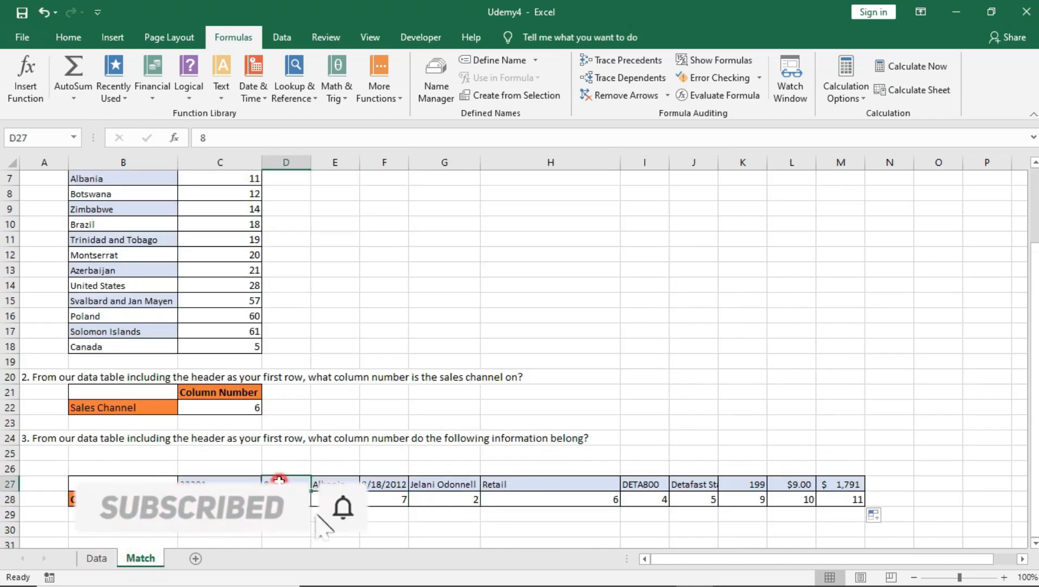
pyautogui.click(97, 558)
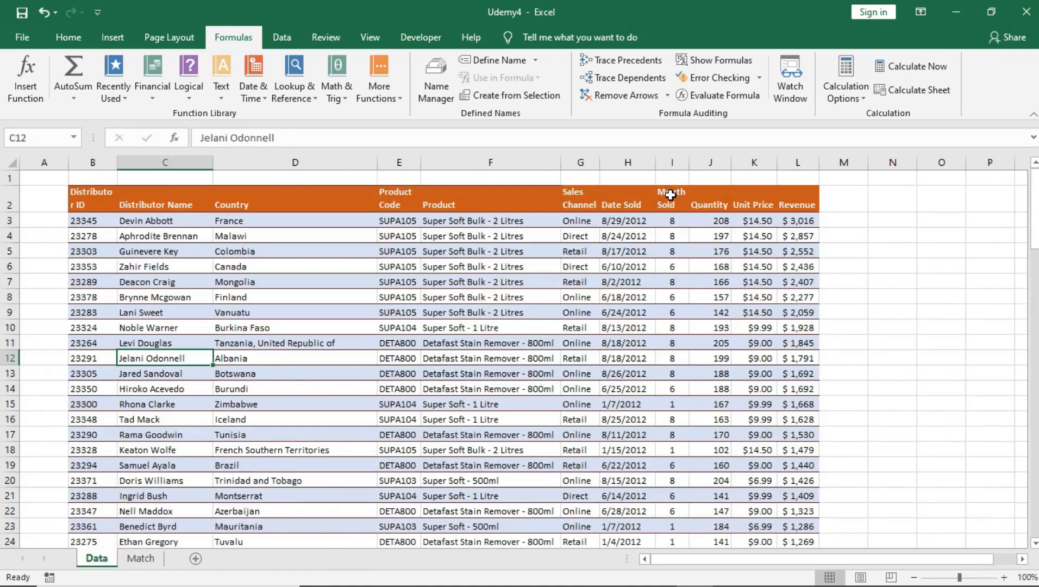
pyautogui.moveTo(673, 236); pyautogui.dragTo(673, 450)
pyautogui.moveTo(142, 363); pyautogui.dragTo(672, 360)
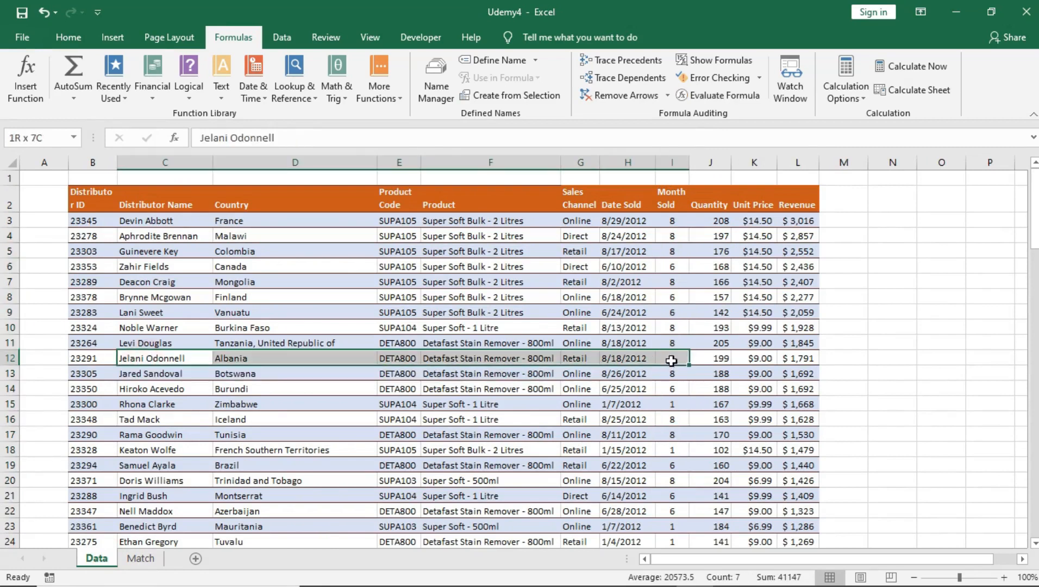
pyautogui.click(672, 361)
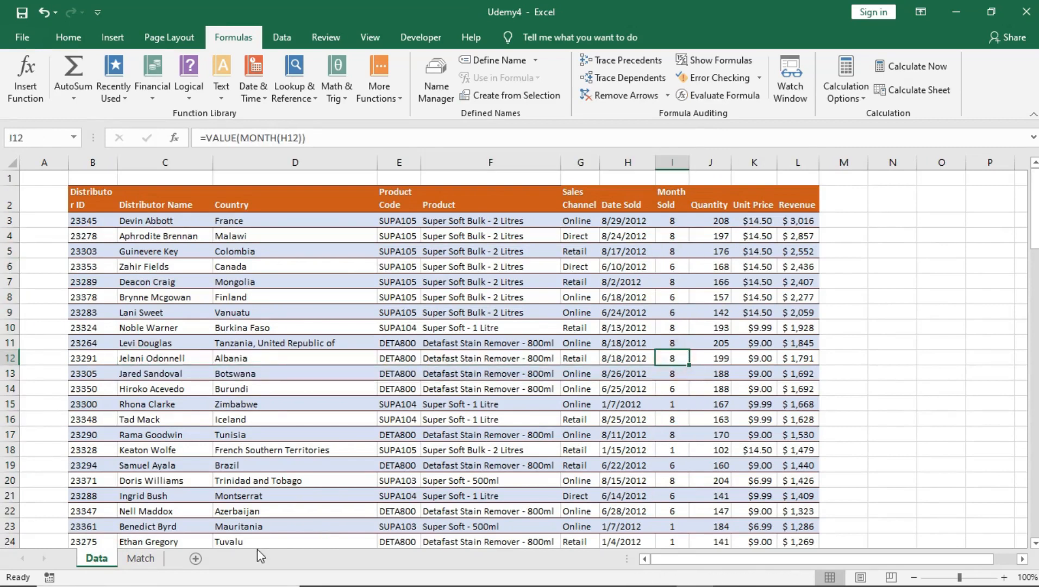
pyautogui.click(140, 558)
# Check C28's result against the Distributor ID column in Data row 12
pyautogui.click(230, 496)
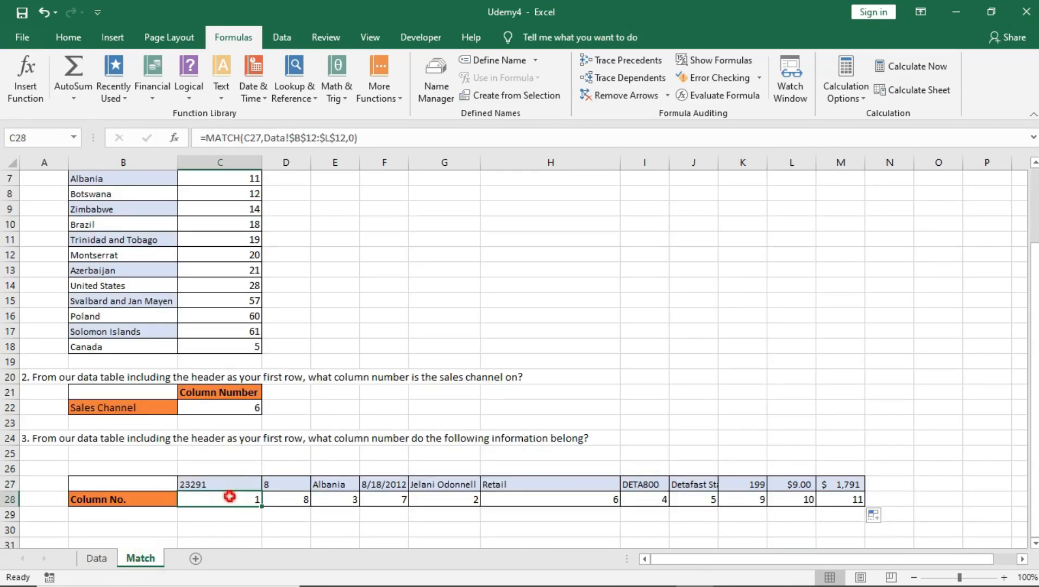
pyautogui.click(215, 488)
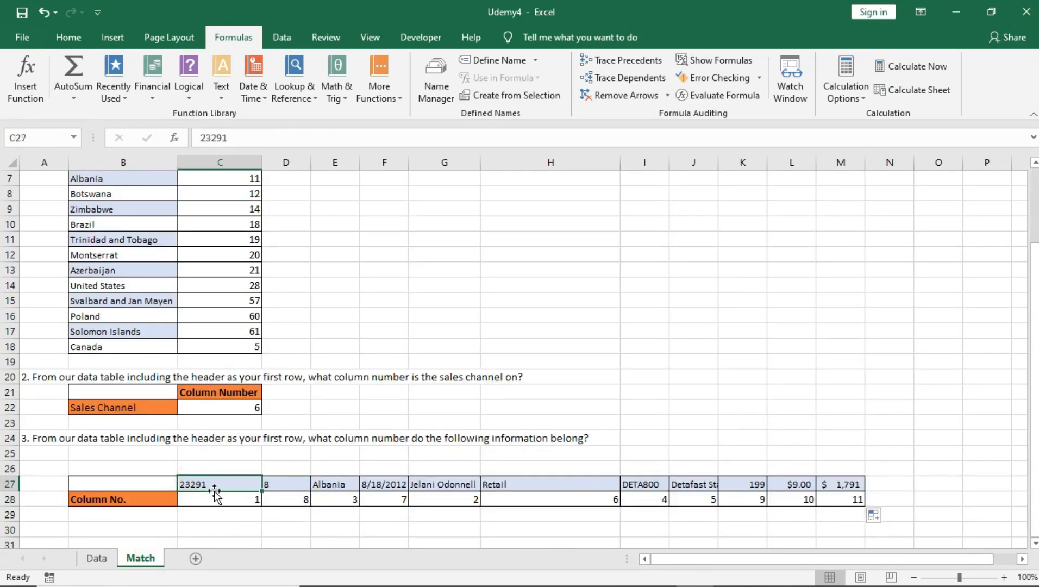
pyautogui.click(96, 558)
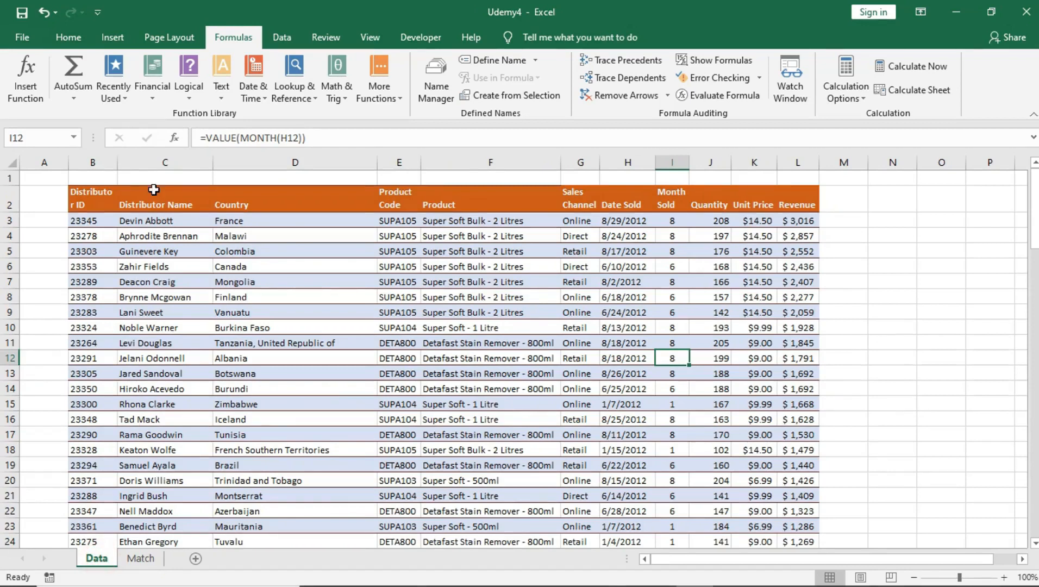
pyautogui.moveTo(88, 193); pyautogui.dragTo(91, 419)
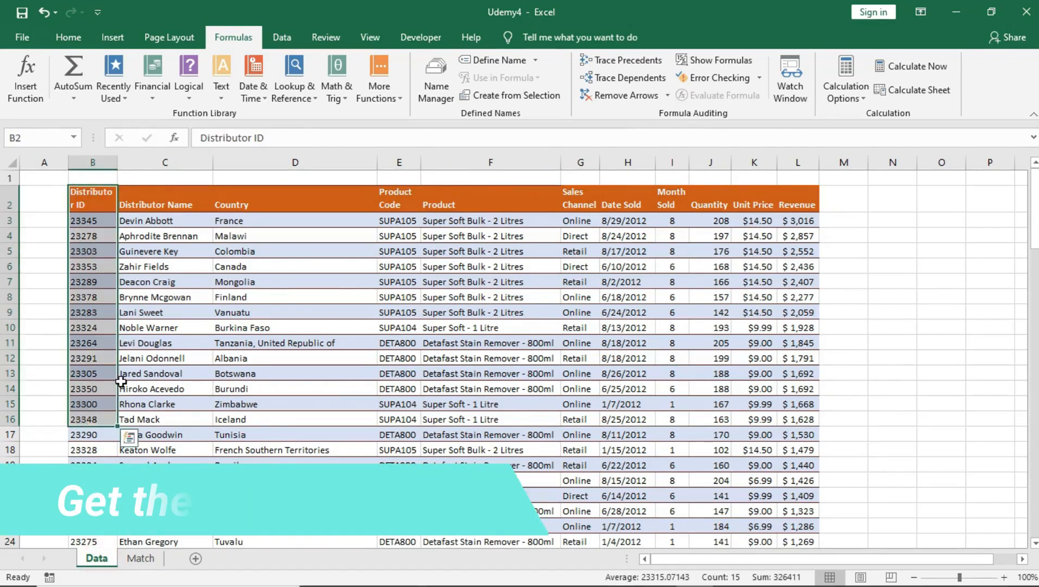
pyautogui.click(100, 360)
pyautogui.click(141, 558)
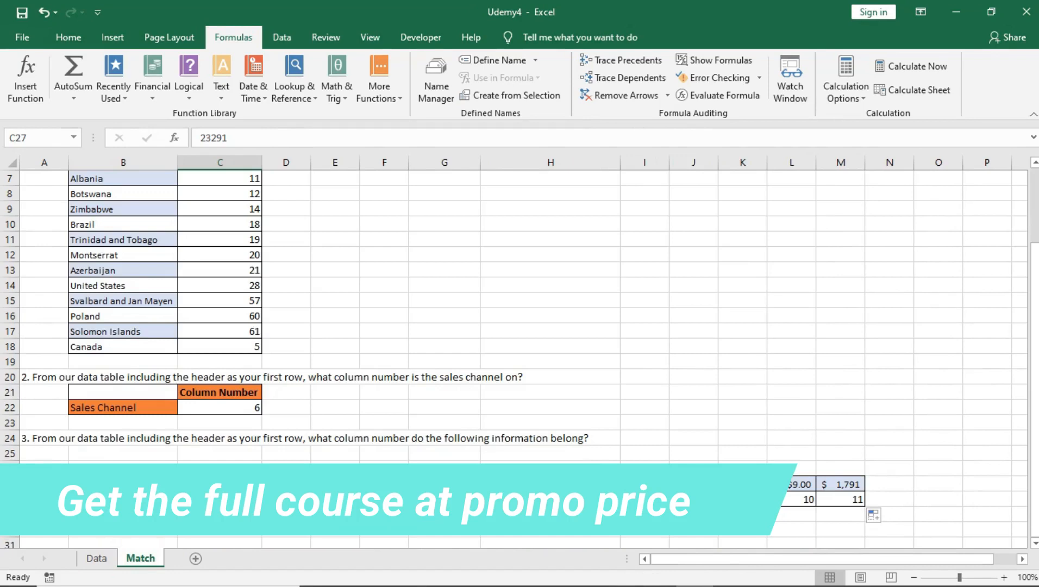
# Inspect I28, then select Data row 12 from distributor name to product code DETA800
pyautogui.click(644, 499)
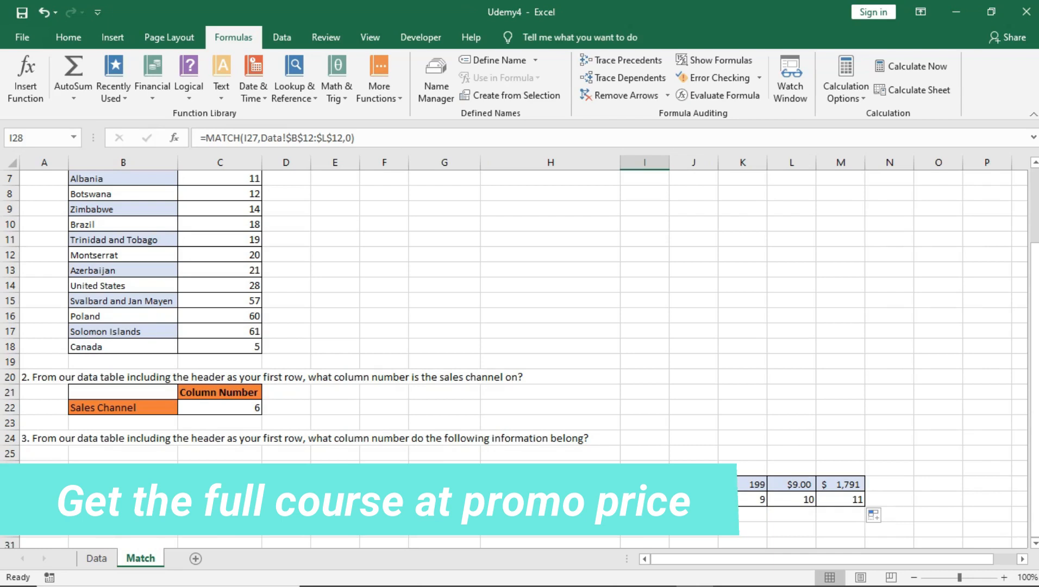
pyautogui.click(97, 560)
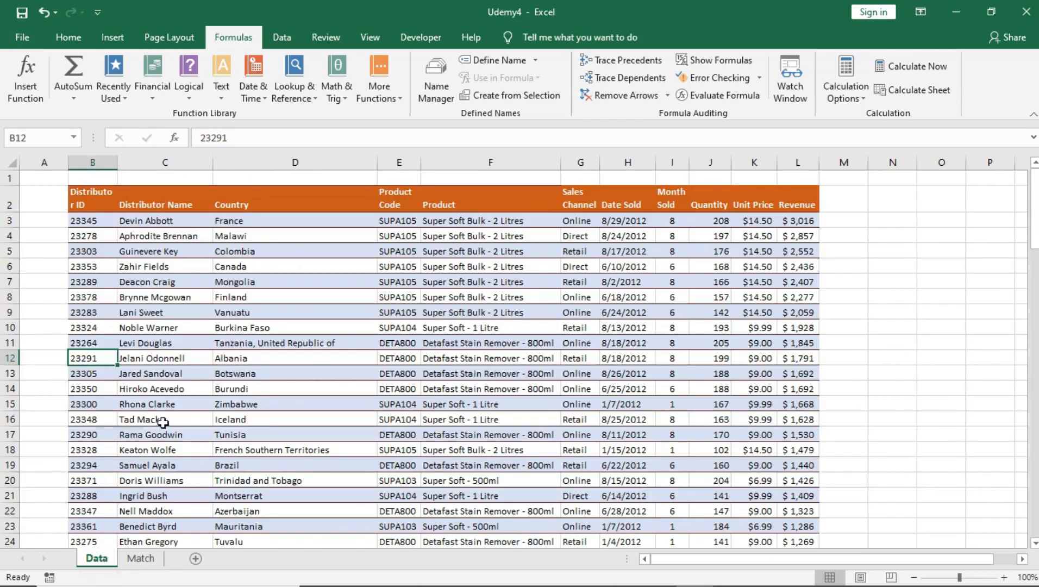
pyautogui.click(160, 359)
pyautogui.moveTo(159, 359); pyautogui.dragTo(408, 360)
pyautogui.click(404, 360)
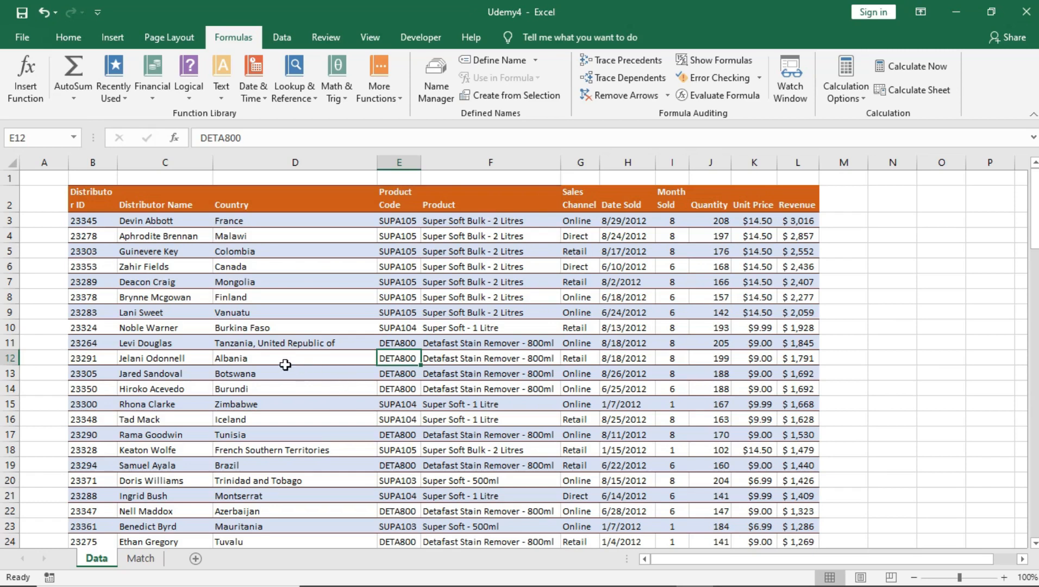
# Move the Data table from B2 to start at E24 and select its eleven headers in row 24
pyautogui.moveTo(285, 364); pyautogui.dragTo(286, 375)
pyautogui.moveTo(91, 196); pyautogui.dragTo(808, 519)
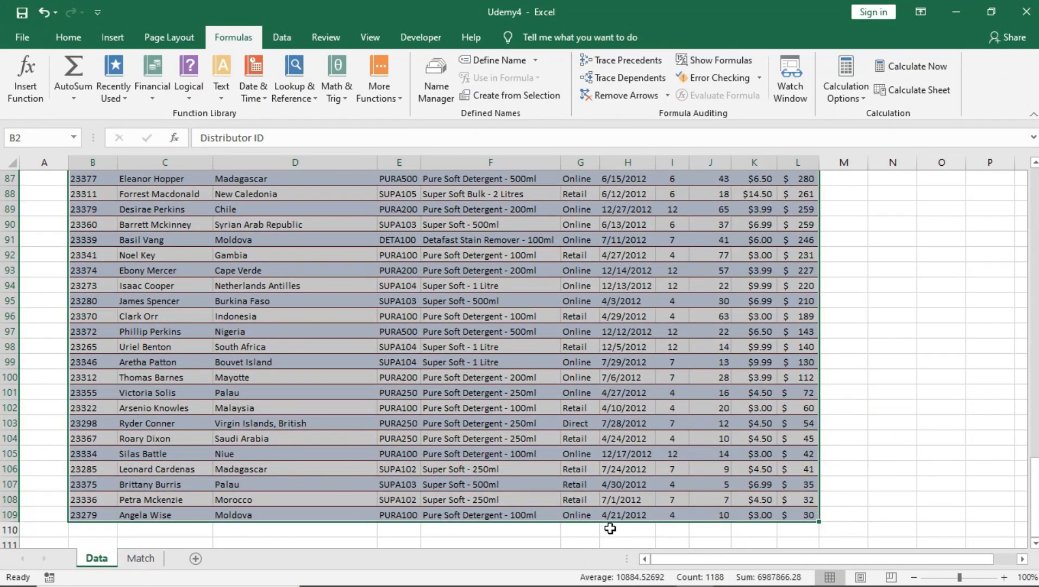
pyautogui.moveTo(609, 523); pyautogui.dragTo(742, 522)
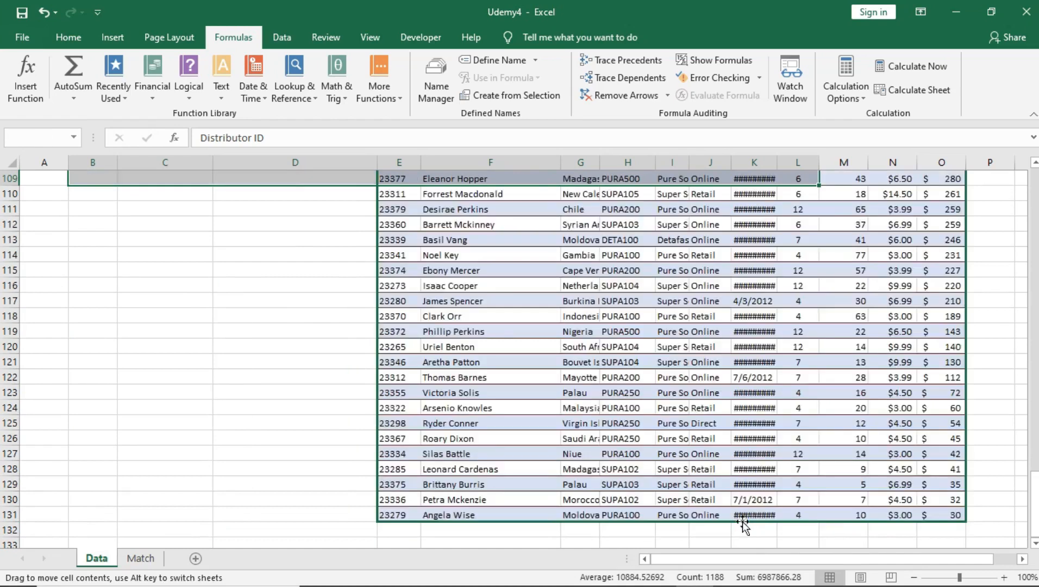
pyautogui.scroll(9, 688, 320)
pyautogui.scroll(20, 688, 320)
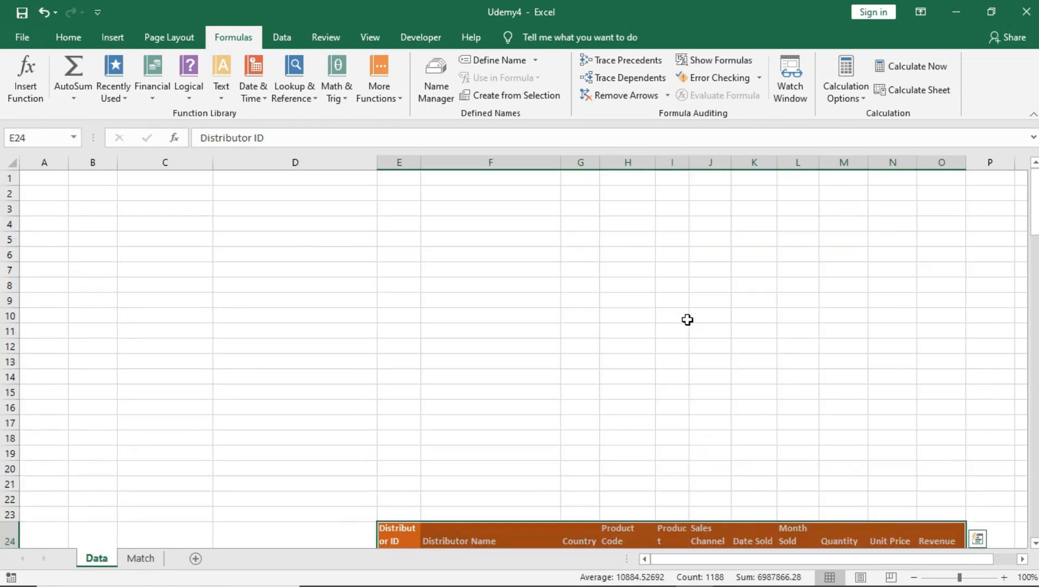
pyautogui.scroll(-4, 685, 313)
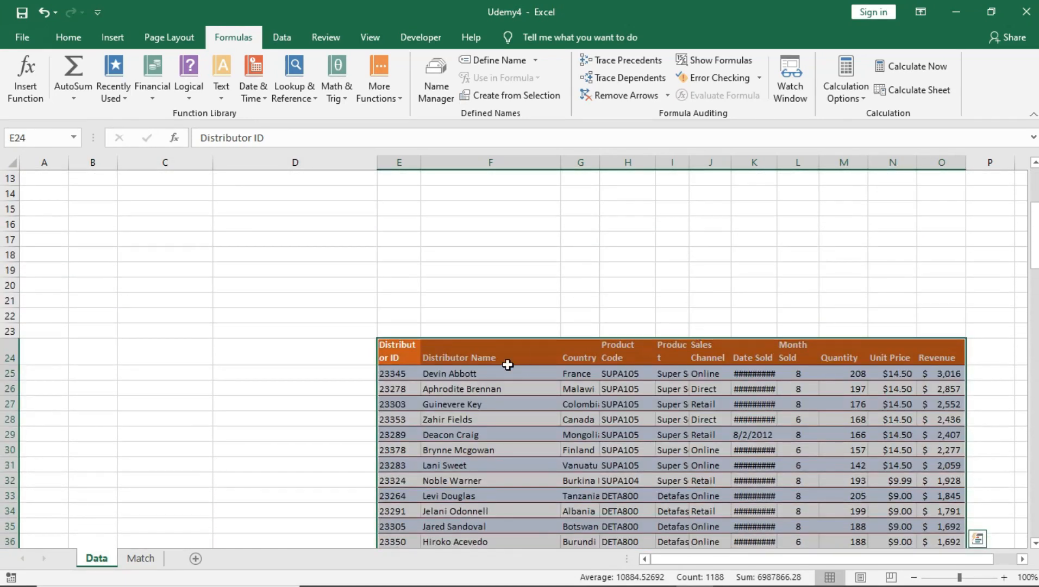
pyautogui.click(508, 365)
pyautogui.moveTo(399, 348); pyautogui.dragTo(666, 345)
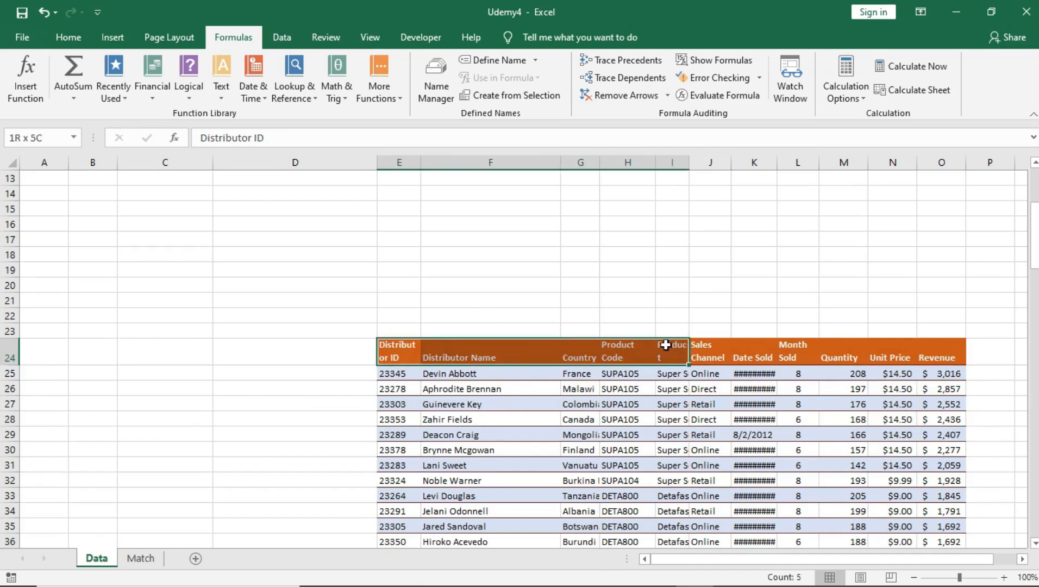
pyautogui.click(12, 351)
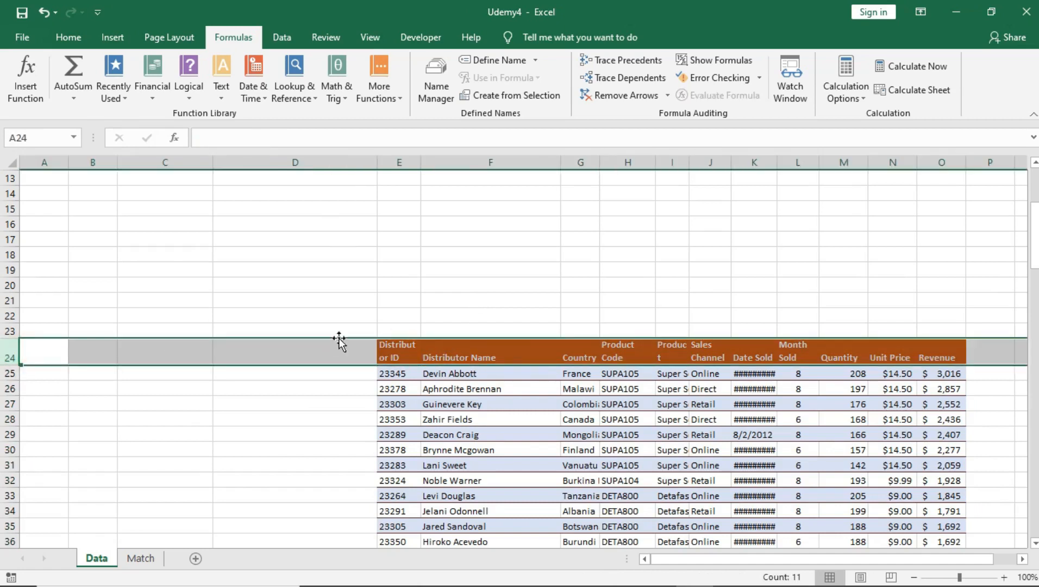
pyautogui.click(429, 355)
pyautogui.moveTo(410, 348); pyautogui.dragTo(933, 351)
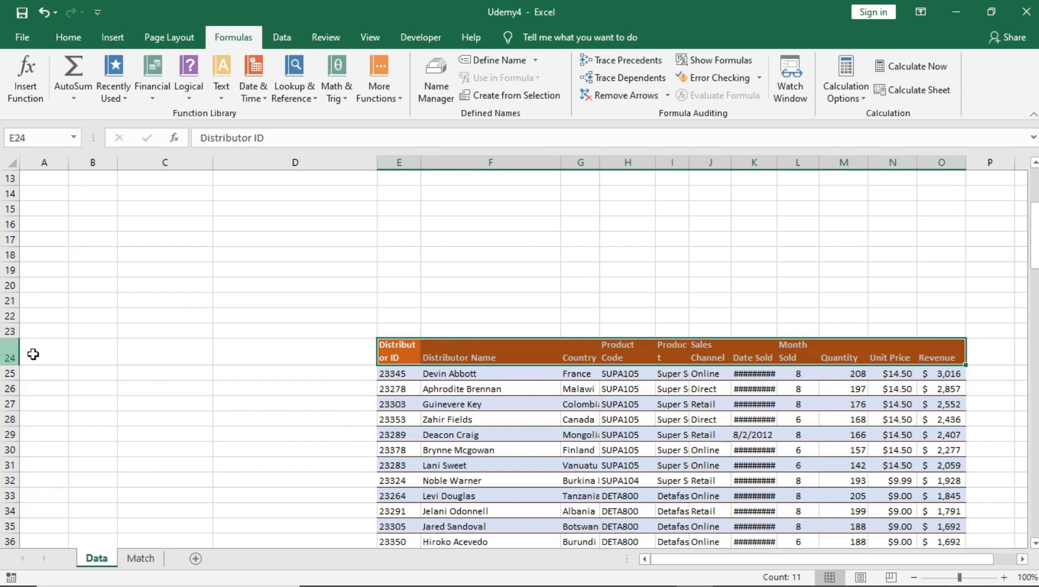
# Inspect row 50 of the moved table and select the table from its header down
pyautogui.scroll(-6, 474, 423)
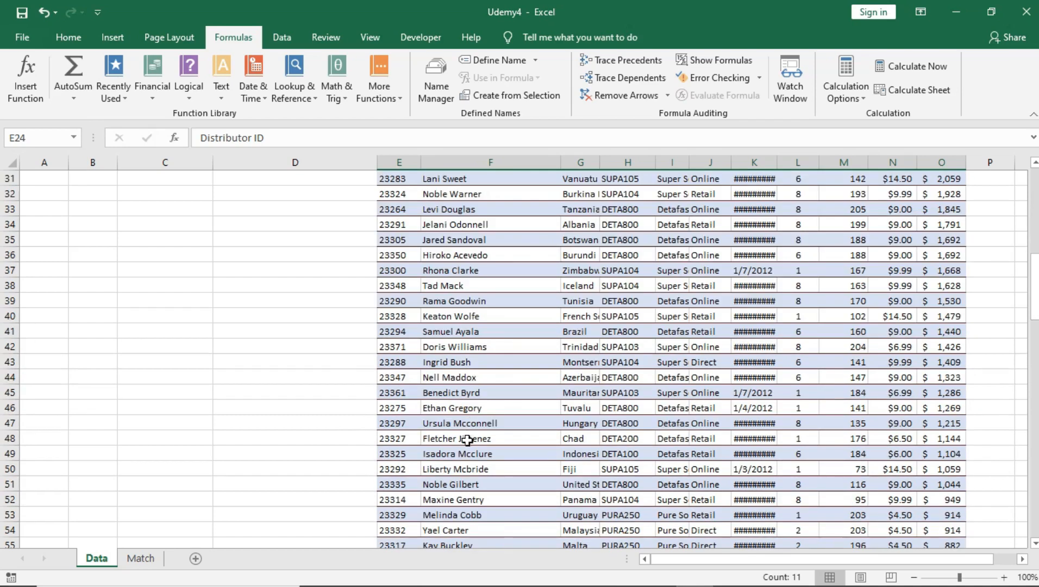
pyautogui.click(429, 469)
pyautogui.click(389, 471)
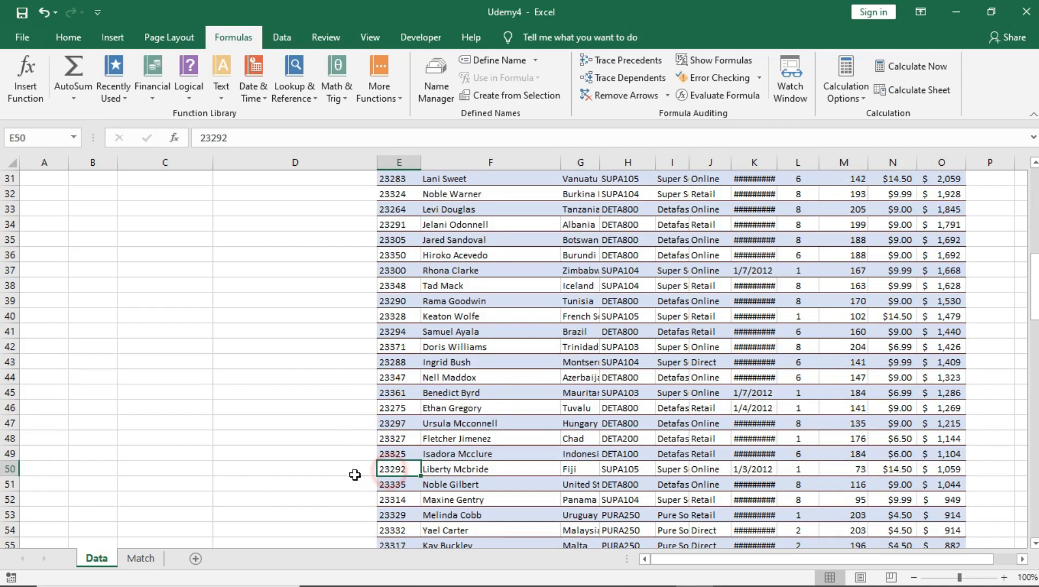
pyautogui.click(8, 469)
pyautogui.scroll(6, 437, 271)
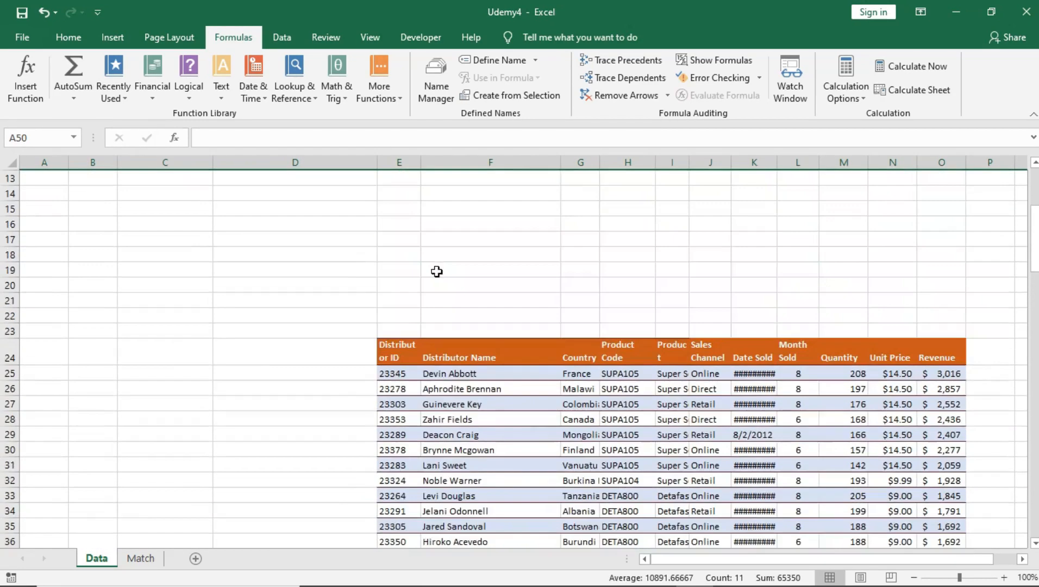
pyautogui.moveTo(402, 343); pyautogui.dragTo(923, 495)
# Check several distributor IDs down column E of the moved table
pyautogui.scroll(14, 870, 424)
pyautogui.scroll(18, 856, 389)
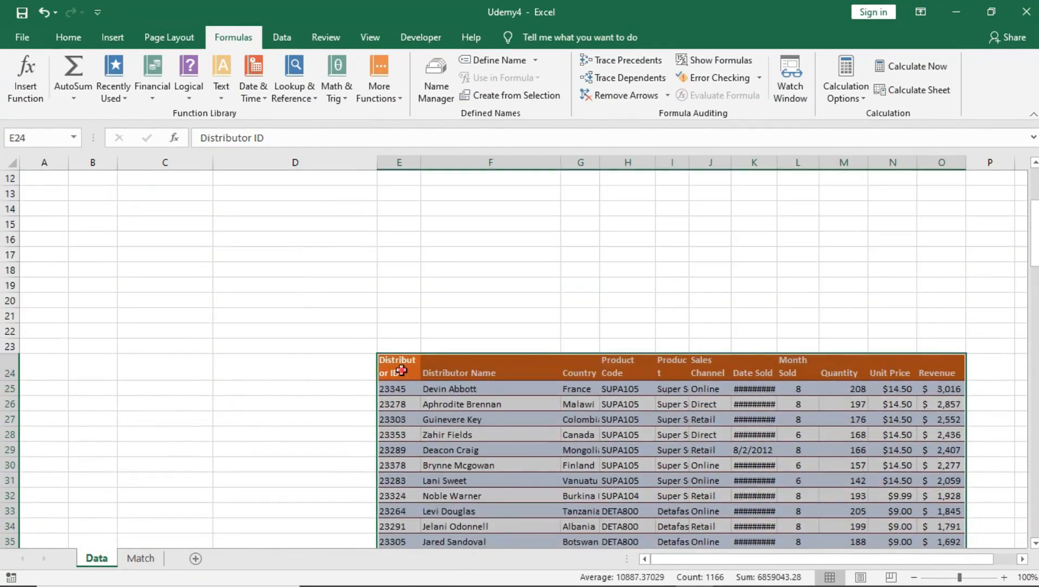
pyautogui.click(401, 371)
pyautogui.click(404, 387)
pyautogui.click(402, 403)
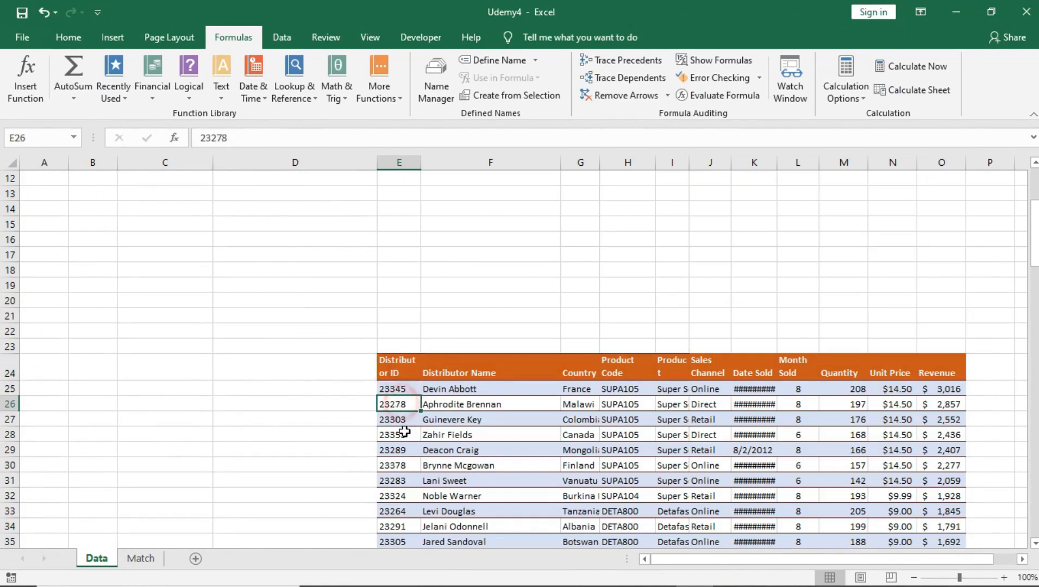
pyautogui.click(401, 452)
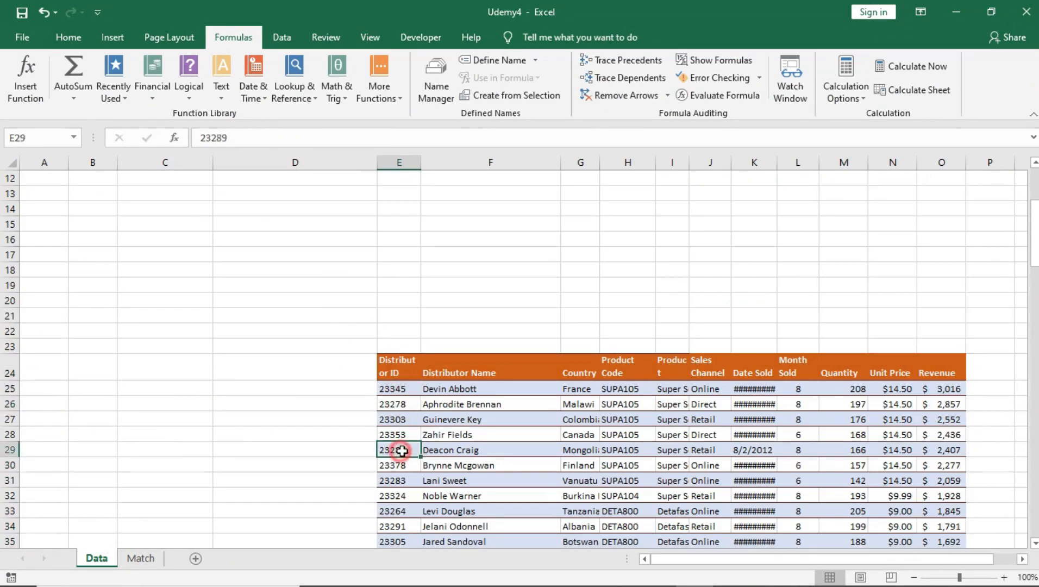
pyautogui.scroll(-8, 413, 450)
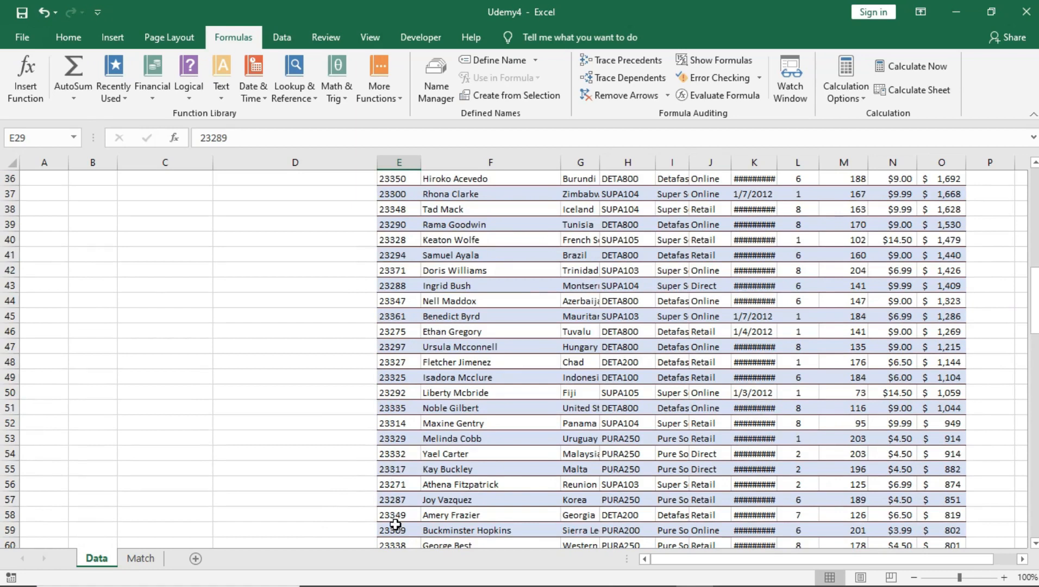
pyautogui.click(396, 527)
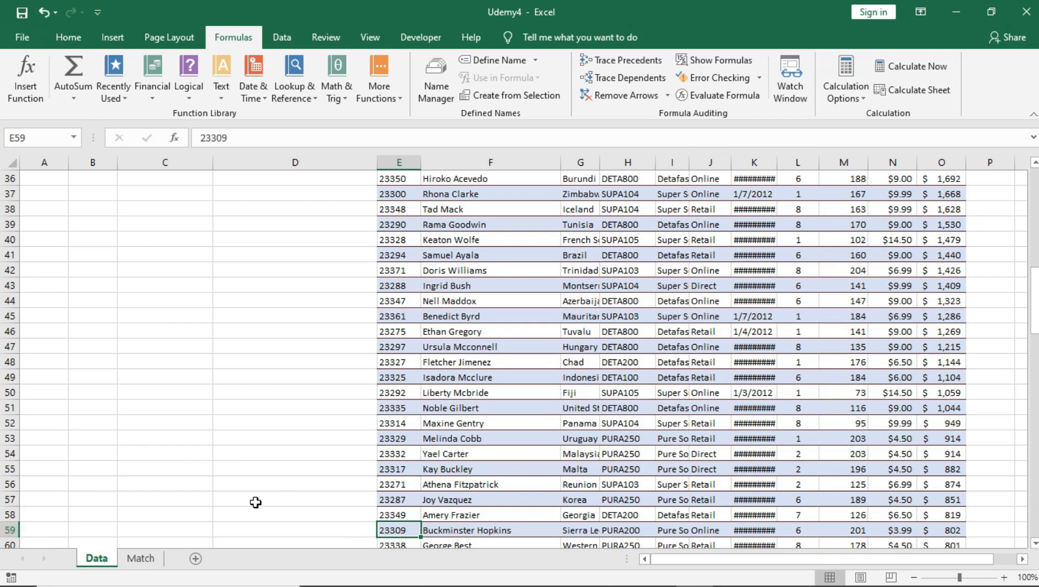
pyautogui.scroll(4, 538, 268)
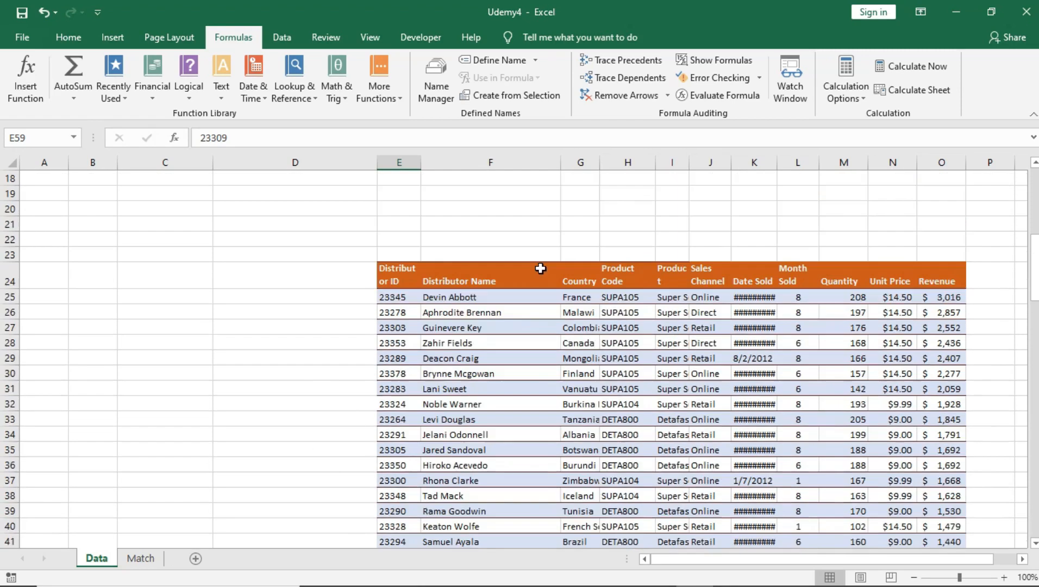
pyautogui.scroll(7, 446, 269)
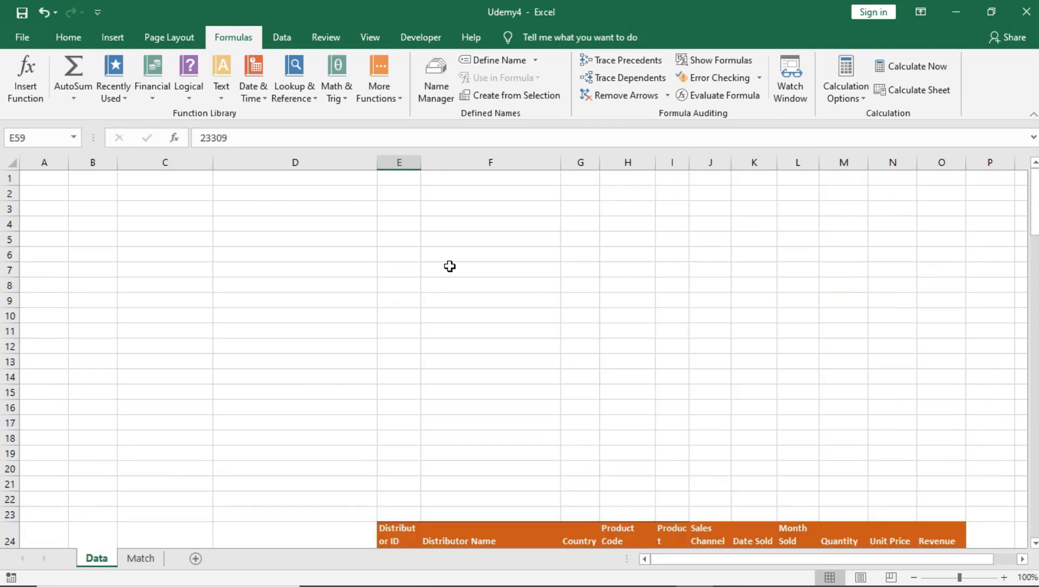
pyautogui.scroll(-6, 453, 275)
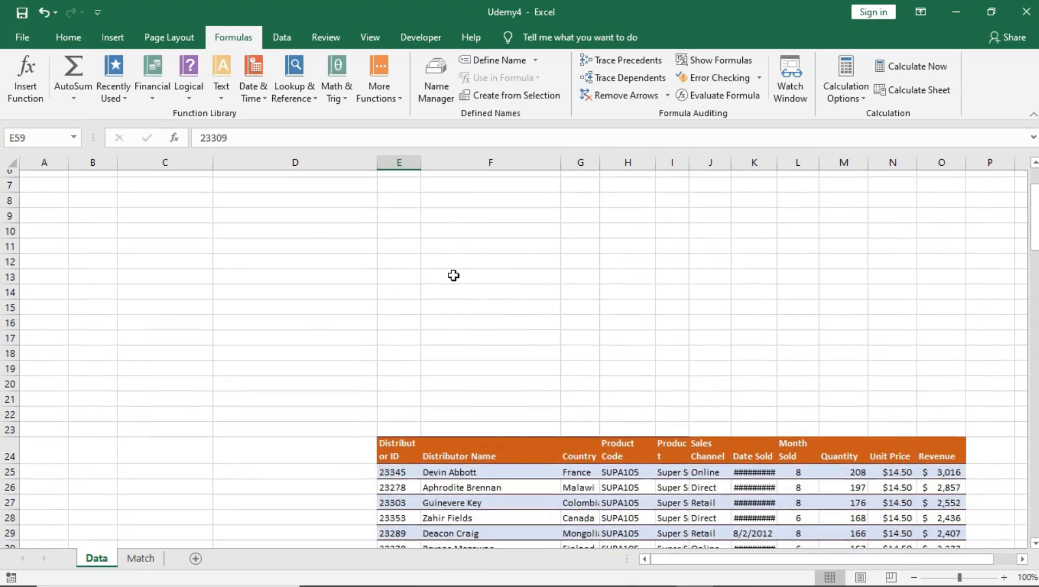
pyautogui.scroll(-4, 531, 389)
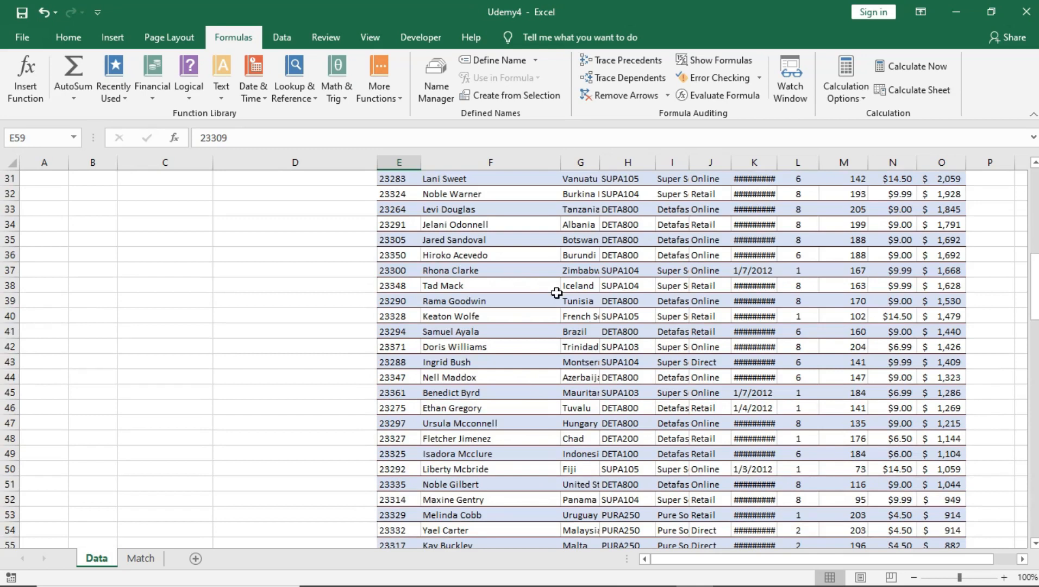
pyautogui.scroll(3, 528, 284)
# Undo the move so the table starts at B2 again, then return to the Match sheet
pyautogui.hotkey('ctrl', 'z')
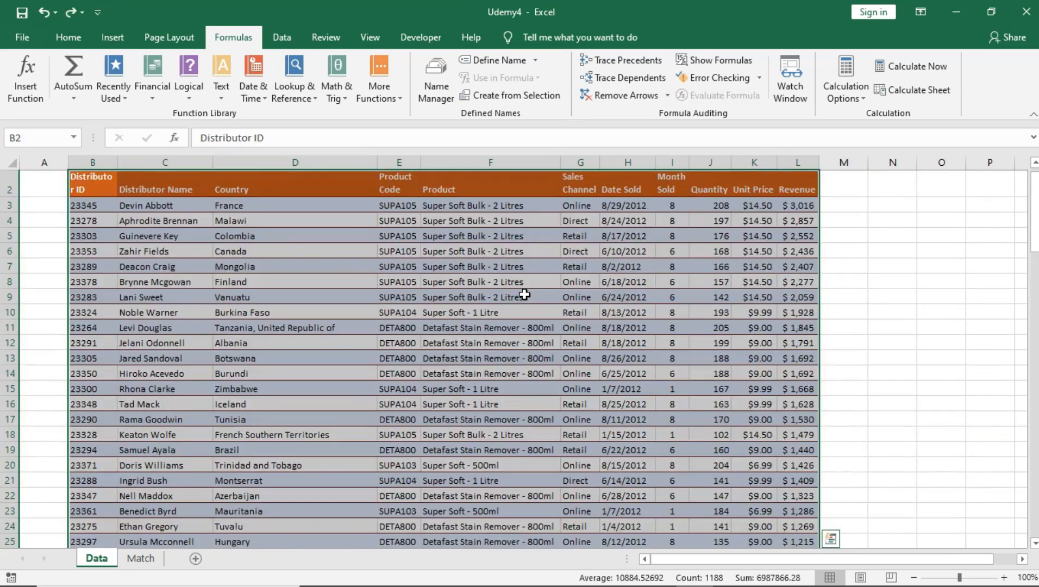
pyautogui.click(496, 298)
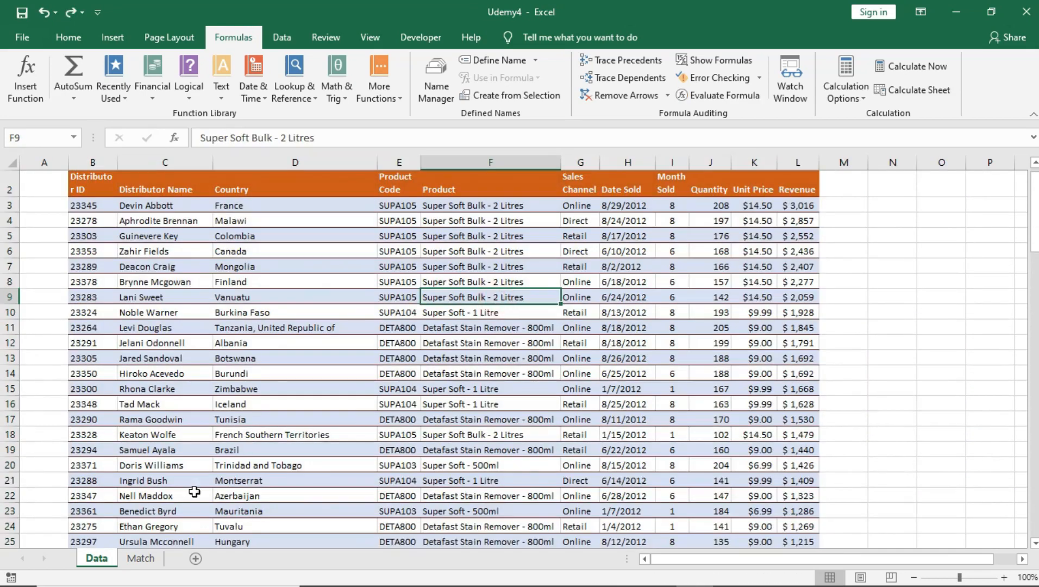
pyautogui.click(140, 558)
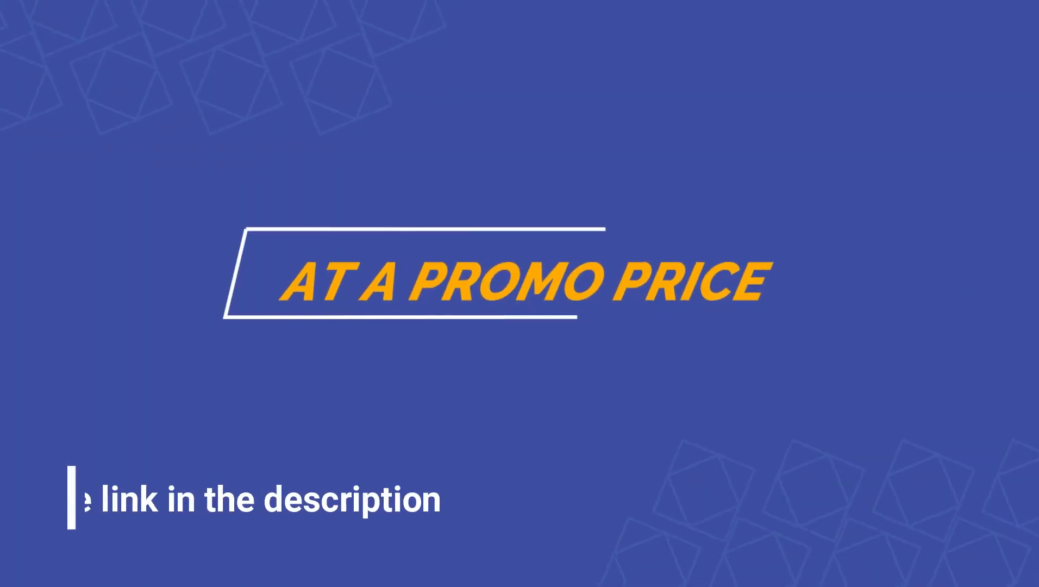